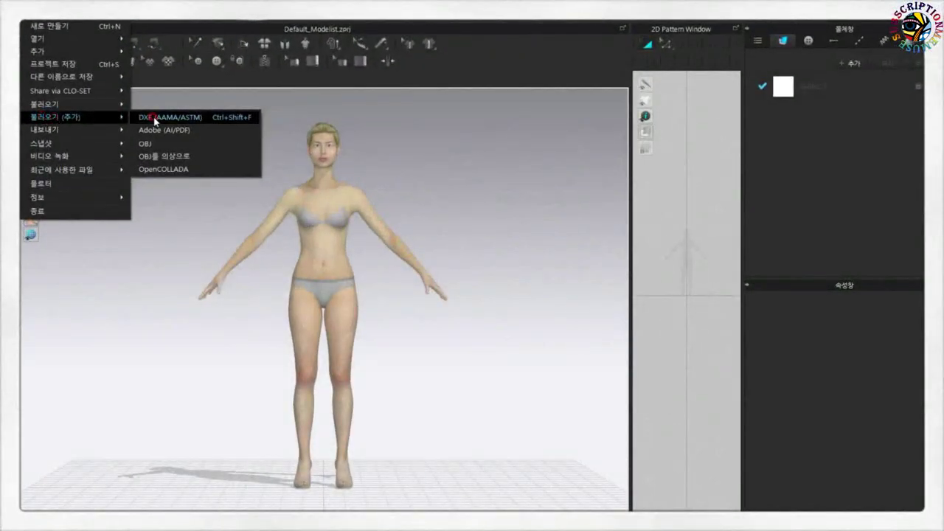
Choose DXF (AAMA/ASTM) import and open JP001.dxf from the W: drive
{"action": "left_click", "coordinate": [151, 111]}
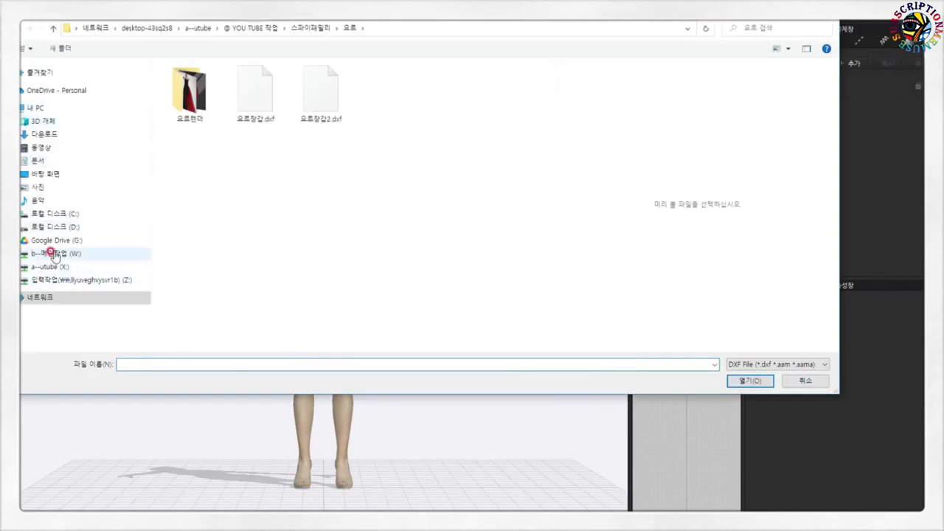
{"action": "left_click", "coordinate": [56, 256]}
{"action": "left_click", "coordinate": [177, 138]}
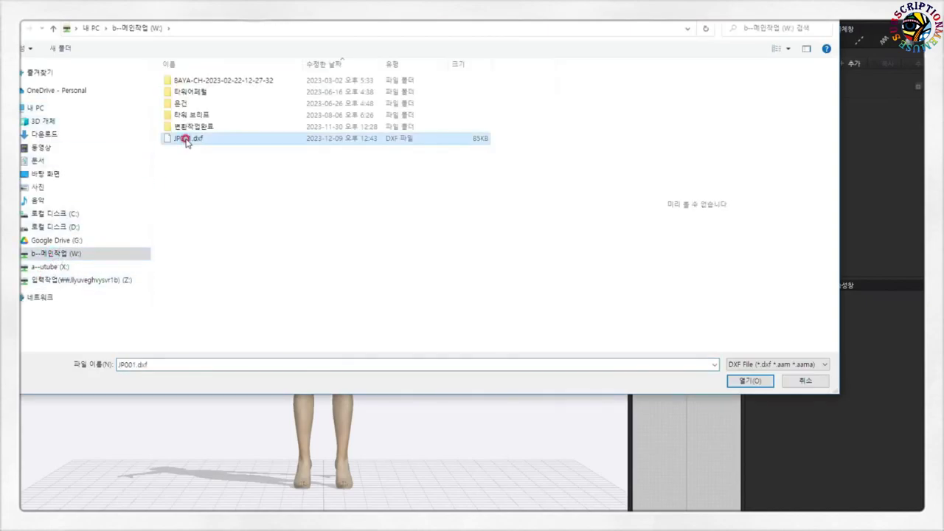
{"action": "left_click", "coordinate": [743, 380]}
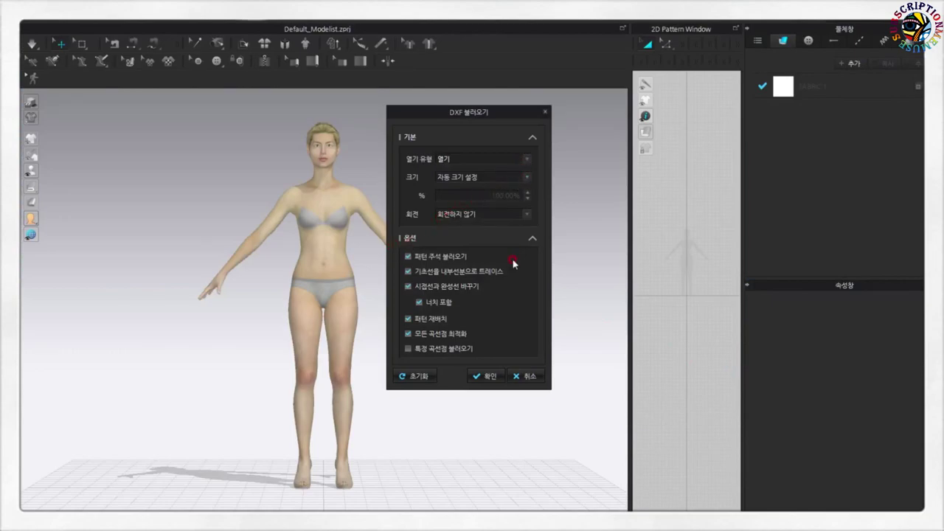
Confirm the DXF import so the JP001 pieces appear, then widen the 2D pattern window
{"action": "left_click", "coordinate": [485, 378]}
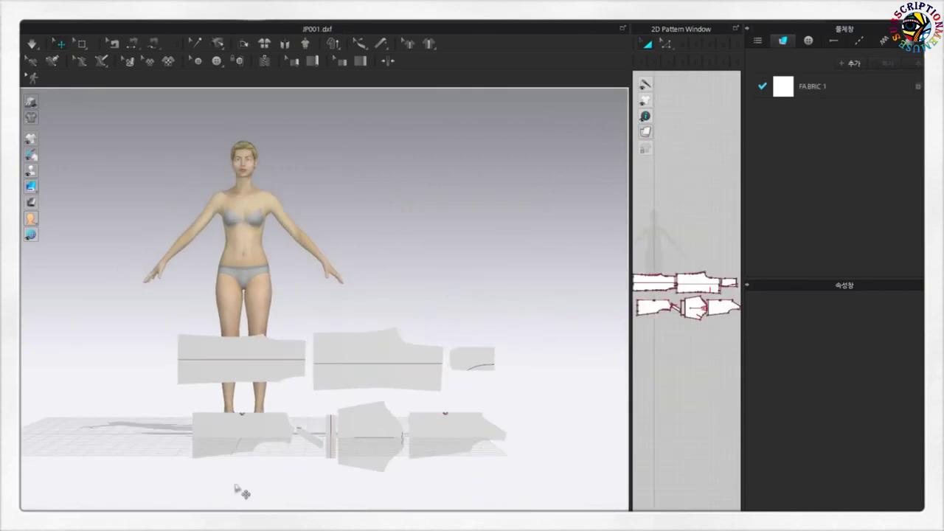
{"action": "left_click", "coordinate": [740, 242]}
{"action": "left_click_drag", "start_coordinate": [626, 336], "coordinate": [715, 245]}
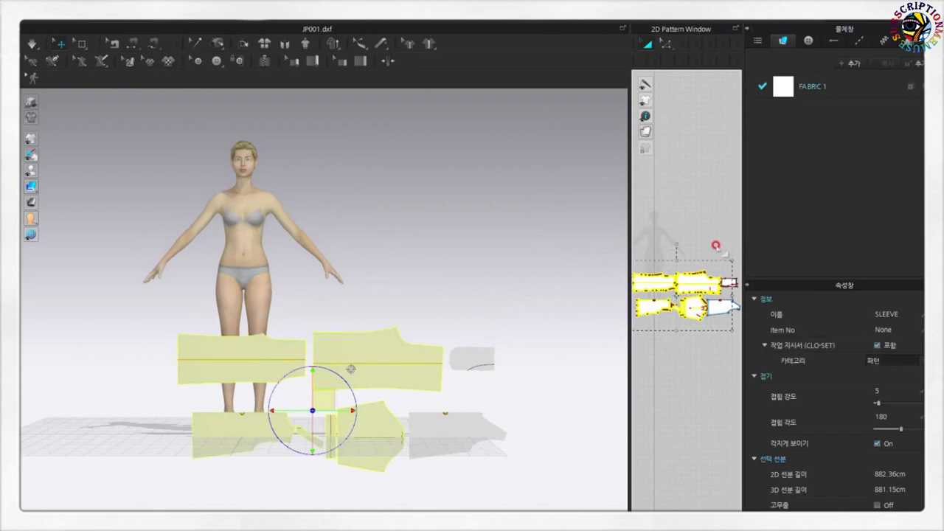
{"action": "left_click_drag", "start_coordinate": [625, 308], "coordinate": [517, 320]}
Box-select several pattern pieces, deselect them all, and bring up the File import menu
{"action": "left_click", "coordinate": [704, 186]}
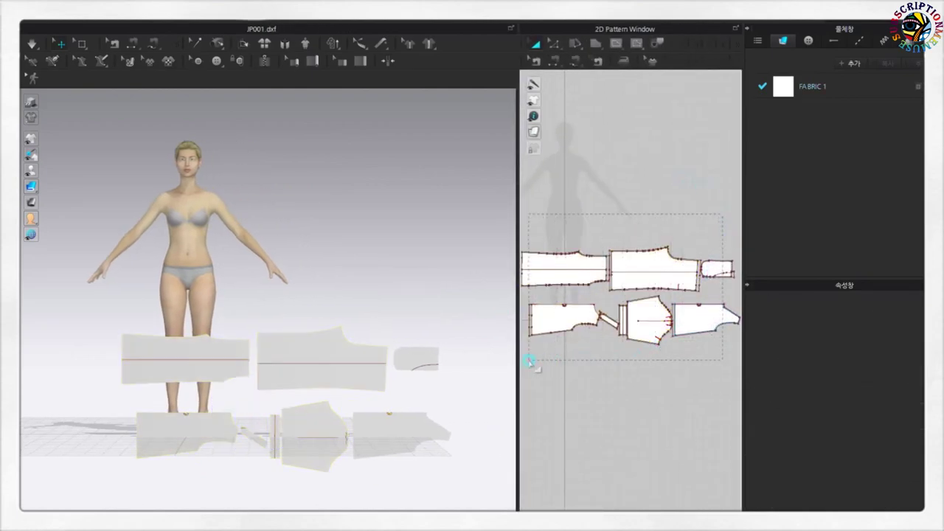
{"action": "left_click_drag", "start_coordinate": [722, 214], "coordinate": [529, 362]}
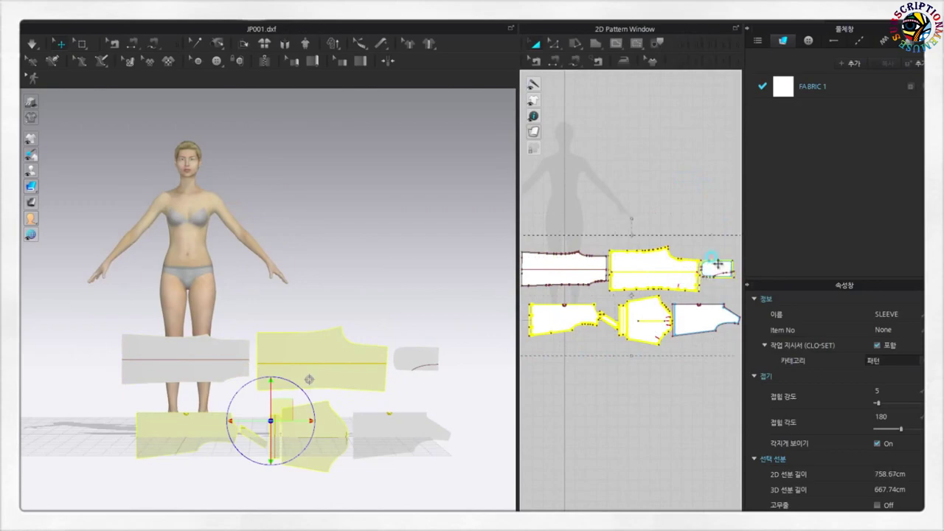
{"action": "left_click", "coordinate": [205, 166]}
{"action": "left_click", "coordinate": [35, 21]}
{"action": "mouse_move", "coordinate": [44, 104]}
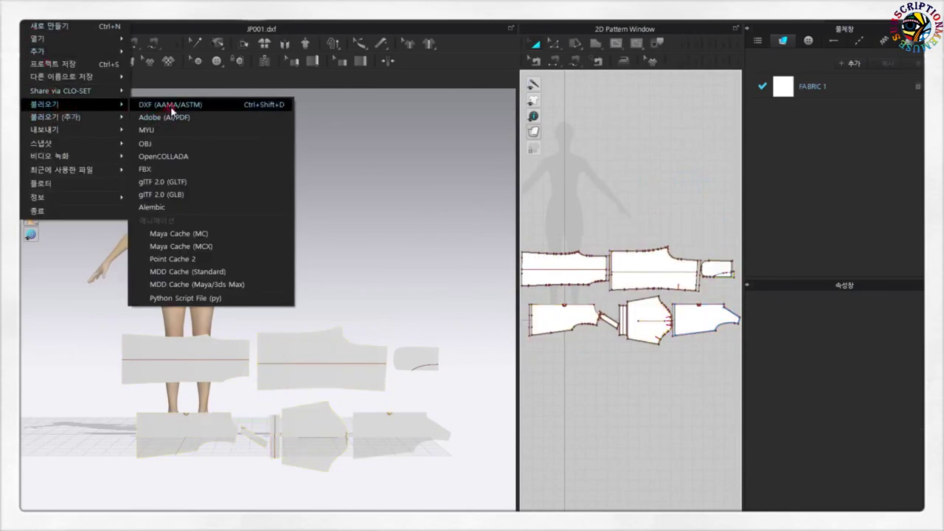
Re-import JP001.dxf without saving, with rotation set to counterclockwise (반시계 방향)
{"action": "left_click", "coordinate": [170, 105]}
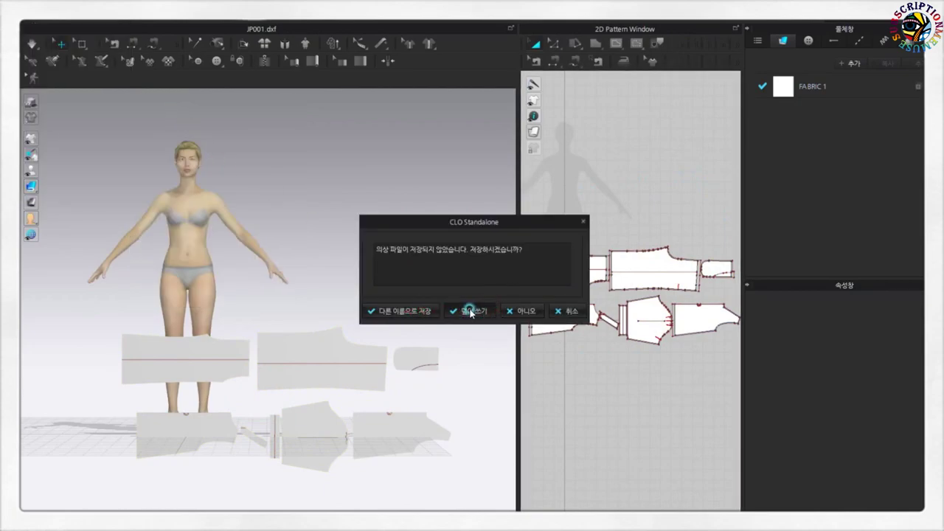
{"action": "left_click", "coordinate": [522, 312]}
{"action": "left_click", "coordinate": [156, 136]}
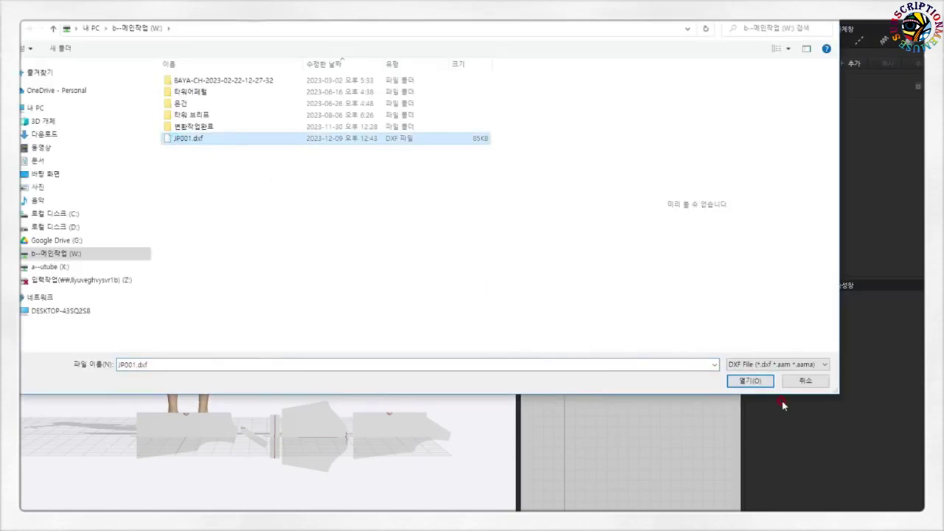
{"action": "left_click", "coordinate": [750, 381]}
{"action": "left_click", "coordinate": [527, 215]}
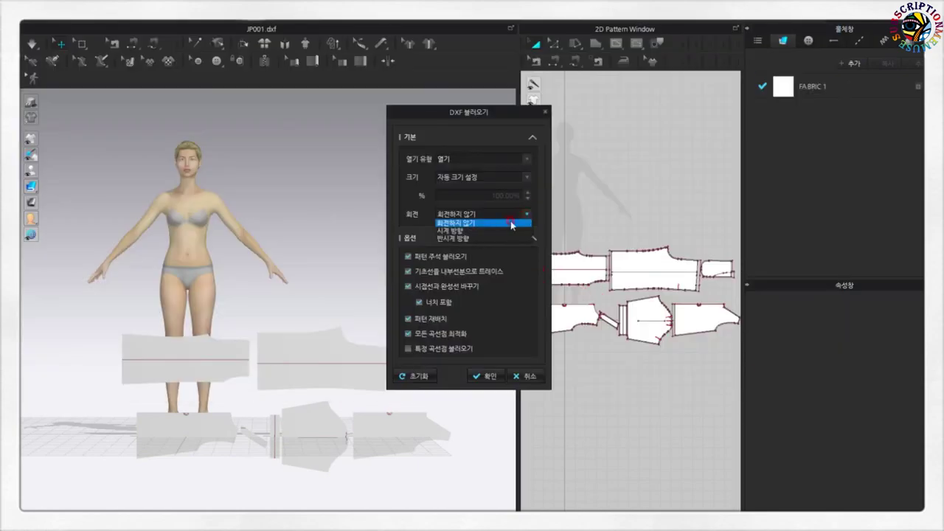
{"action": "left_click", "coordinate": [468, 230]}
{"action": "left_click", "coordinate": [487, 376]}
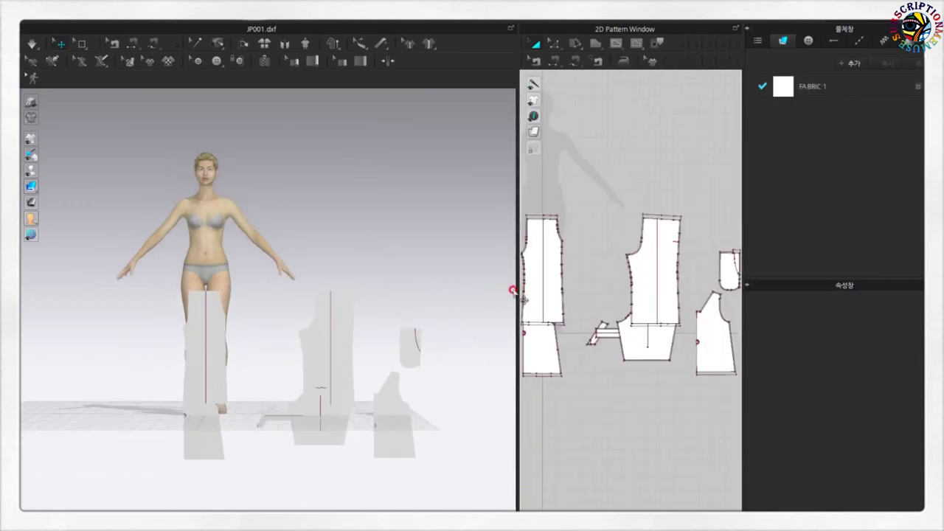
Widen the 3D view and place the PANTS FT and PANTS BK pieces beside the avatar
{"action": "left_click_drag", "start_coordinate": [511, 286], "coordinate": [594, 289]}
{"action": "scroll", "coordinate": [241, 339], "scroll_direction": "up", "scroll_amount": 2}
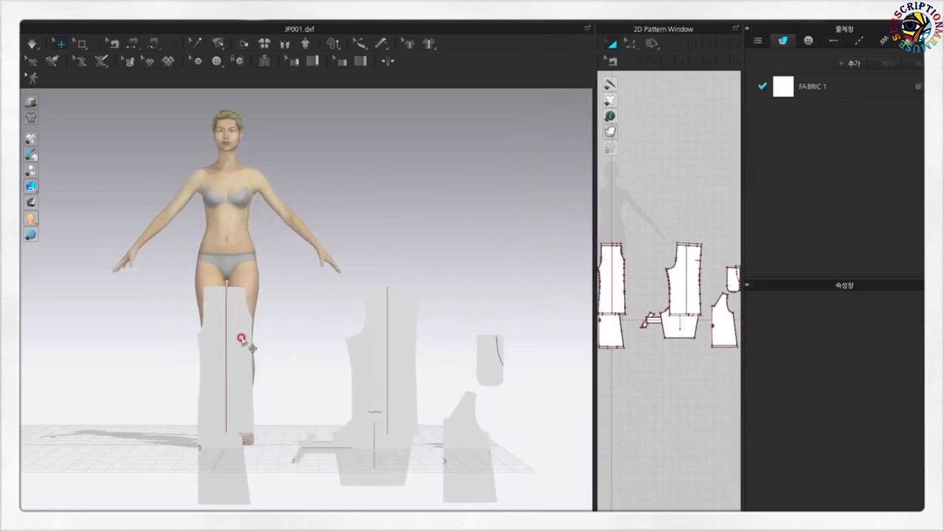
{"action": "middle_click_drag", "start_coordinate": [292, 330], "coordinate": [411, 330]}
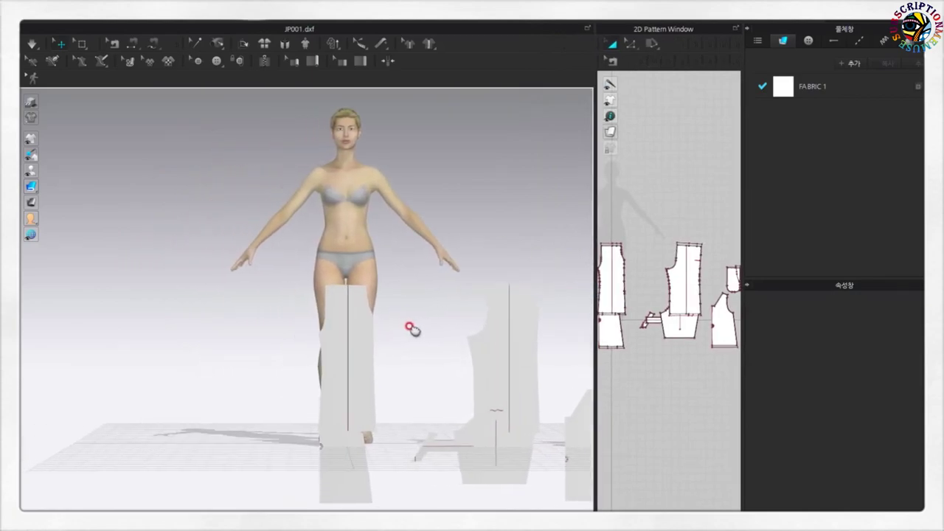
{"action": "left_click_drag", "start_coordinate": [594, 381], "coordinate": [632, 381]}
{"action": "left_click_drag", "start_coordinate": [377, 365], "coordinate": [415, 315]}
{"action": "scroll", "coordinate": [460, 348], "scroll_direction": "down", "scroll_amount": 2}
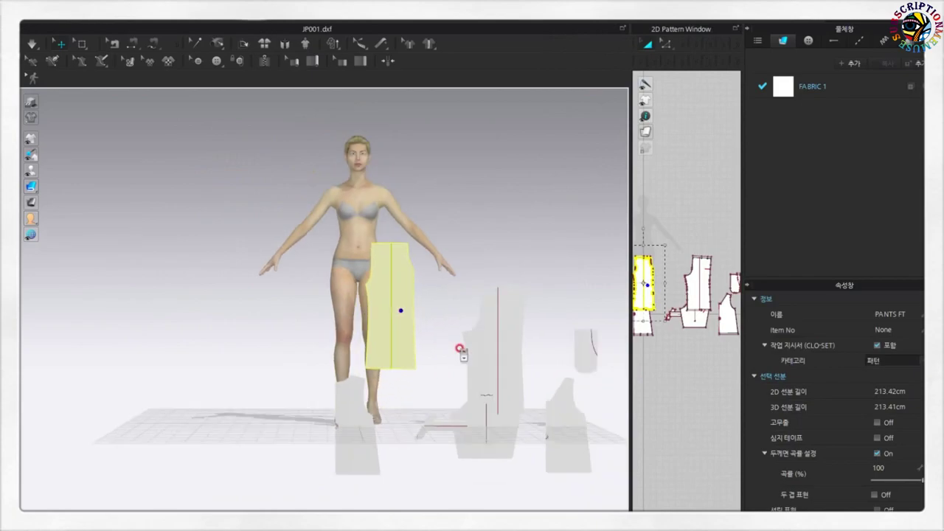
{"action": "left_click_drag", "start_coordinate": [485, 341], "coordinate": [468, 283]}
{"action": "left_click", "coordinate": [396, 297]}
{"action": "left_click_drag", "start_coordinate": [396, 297], "coordinate": [396, 324]}
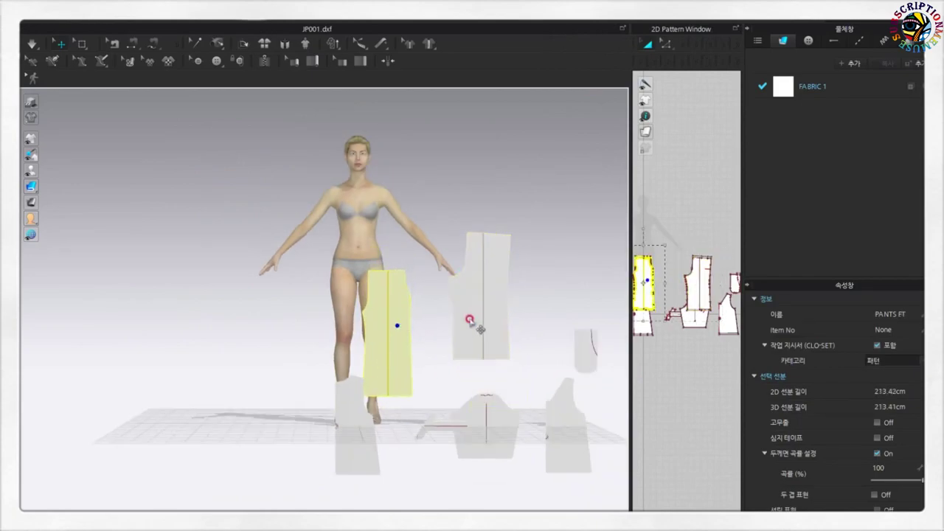
{"action": "left_click_drag", "start_coordinate": [474, 322], "coordinate": [444, 351]}
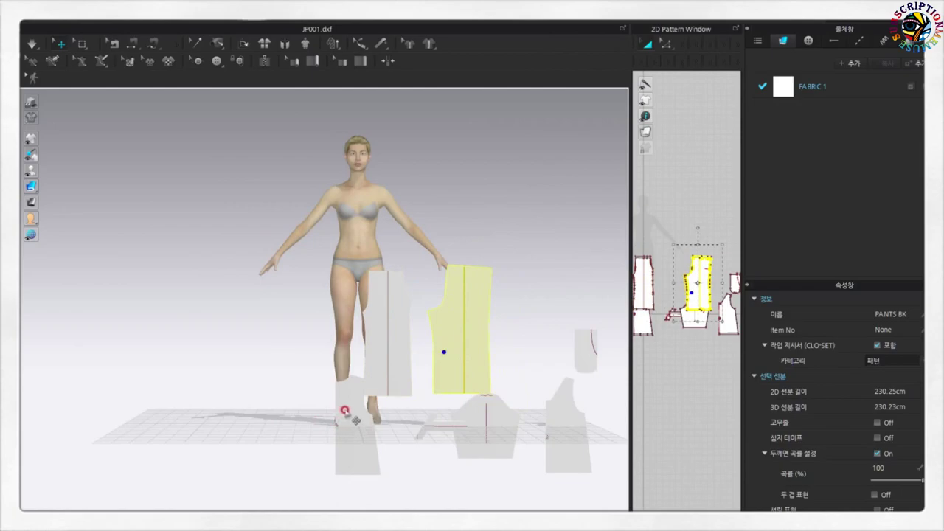
Move the bodice pieces, PANTS PKT and sleeve piece close around the avatar
{"action": "left_click_drag", "start_coordinate": [344, 411], "coordinate": [485, 184]}
{"action": "left_click_drag", "start_coordinate": [565, 421], "coordinate": [380, 220]}
{"action": "mouse_move", "coordinate": [565, 352]}
{"action": "left_mouse_down"}
{"action": "mouse_move", "coordinate": [480, 331]}
{"action": "mouse_move", "coordinate": [410, 300]}
{"action": "left_mouse_up"}
{"action": "left_click_drag", "start_coordinate": [398, 334], "coordinate": [394, 358]}
{"action": "mouse_move", "coordinate": [417, 302]}
{"action": "left_mouse_down"}
{"action": "mouse_move", "coordinate": [415, 323]}
{"action": "mouse_move", "coordinate": [468, 337]}
{"action": "left_mouse_up"}
{"action": "mouse_move", "coordinate": [495, 421]}
{"action": "left_mouse_down"}
{"action": "mouse_move", "coordinate": [421, 196]}
{"action": "mouse_move", "coordinate": [440, 218]}
{"action": "left_mouse_up"}
{"action": "left_click_drag", "start_coordinate": [496, 216], "coordinate": [496, 246]}
Lift the cuffs beside the arm and the FT NECK binding onto the left shoulder
{"action": "scroll", "coordinate": [438, 434], "scroll_direction": "up", "scroll_amount": 3}
{"action": "left_click", "coordinate": [487, 466]}
{"action": "mouse_move", "coordinate": [489, 468]}
{"action": "left_mouse_down"}
{"action": "mouse_move", "coordinate": [428, 472]}
{"action": "mouse_move", "coordinate": [469, 247]}
{"action": "left_mouse_up"}
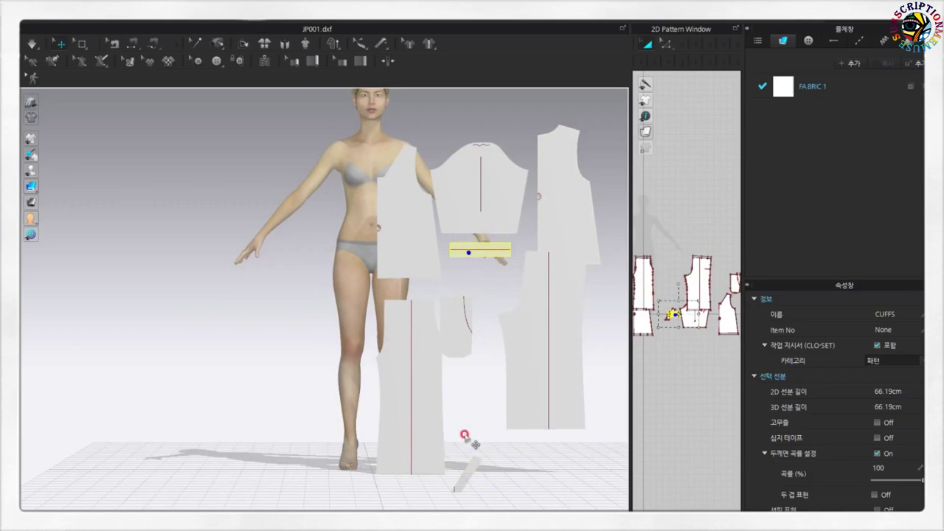
{"action": "left_click_drag", "start_coordinate": [472, 464], "coordinate": [492, 284]}
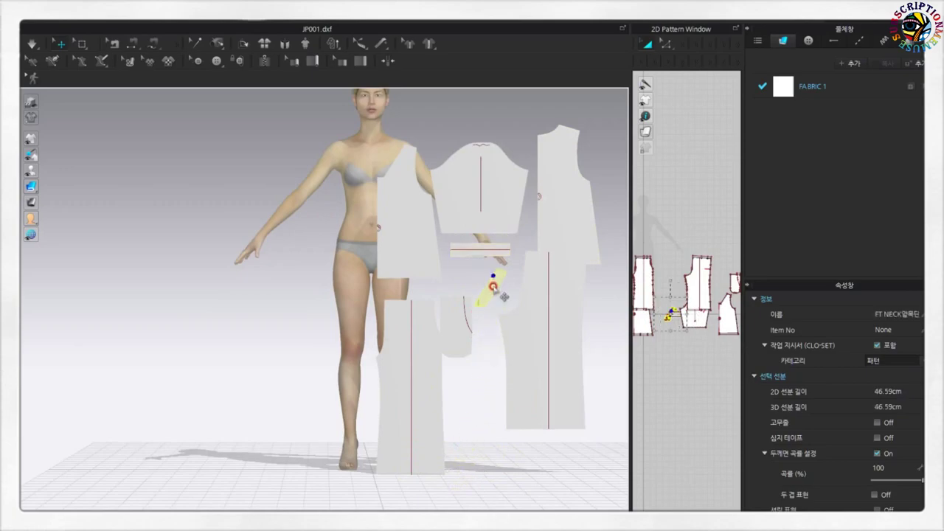
{"action": "left_click_drag", "start_coordinate": [458, 230], "coordinate": [390, 150]}
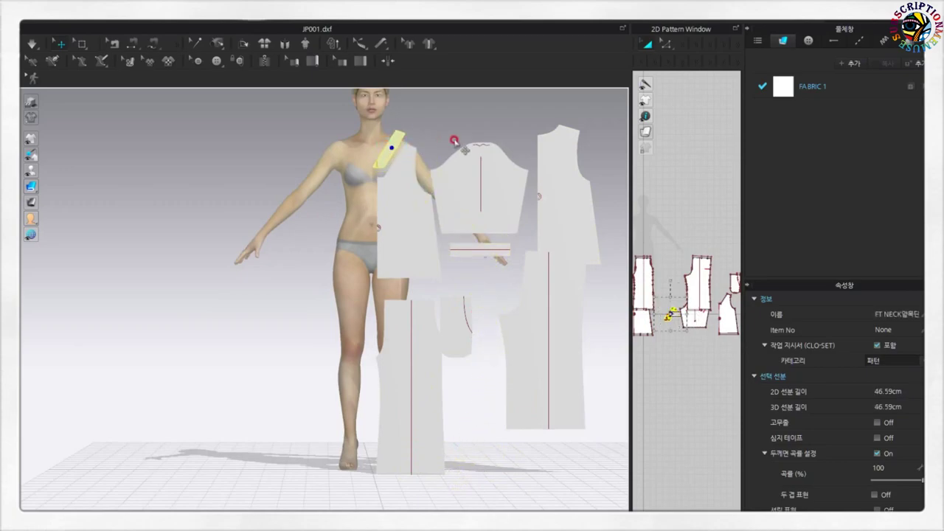
{"action": "left_click", "coordinate": [454, 140]}
{"action": "scroll", "coordinate": [499, 221], "scroll_direction": "up", "scroll_amount": 2}
{"action": "scroll", "coordinate": [538, 276], "scroll_direction": "down", "scroll_amount": 2}
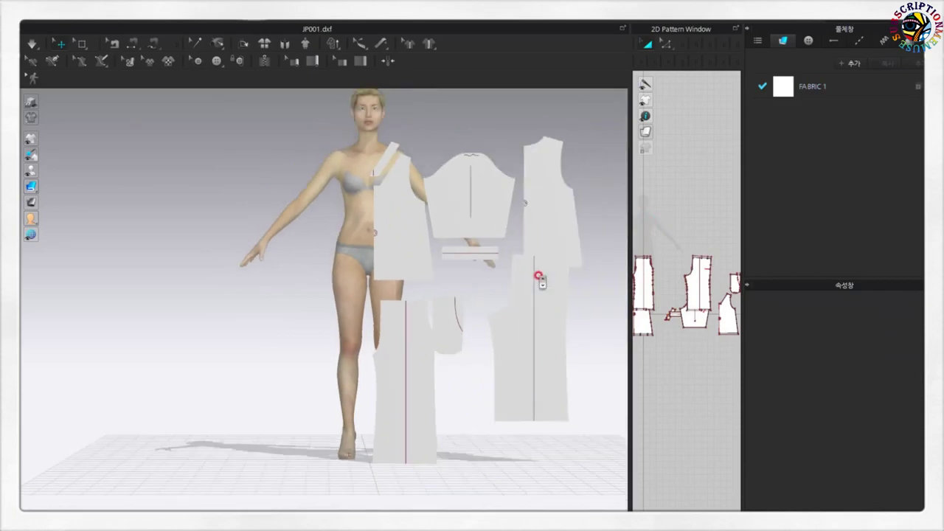
From side and rear views, move the PANTS BK and BACK pieces behind the avatar
{"action": "right_click_drag", "start_coordinate": [541, 229], "coordinate": [394, 221]}
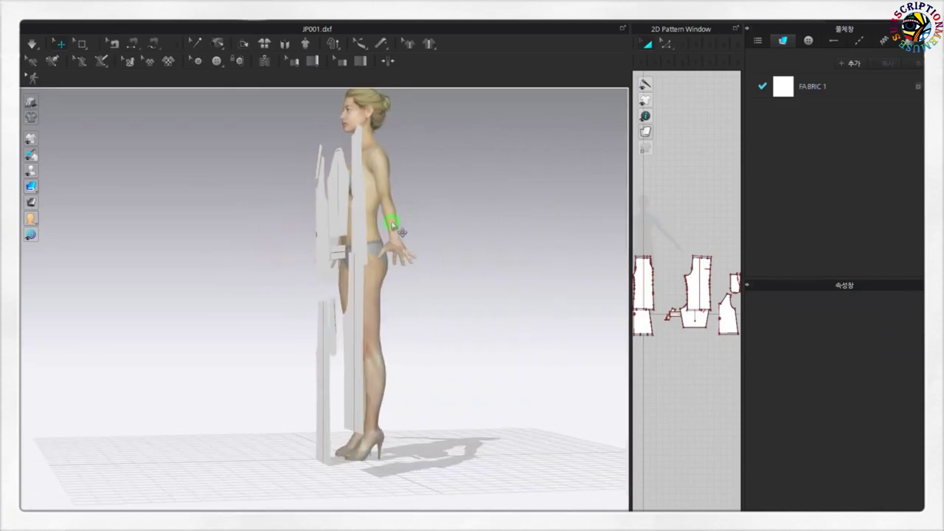
{"action": "left_click_drag", "start_coordinate": [361, 223], "coordinate": [417, 225]}
{"action": "right_click_drag", "start_coordinate": [417, 224], "coordinate": [379, 239]}
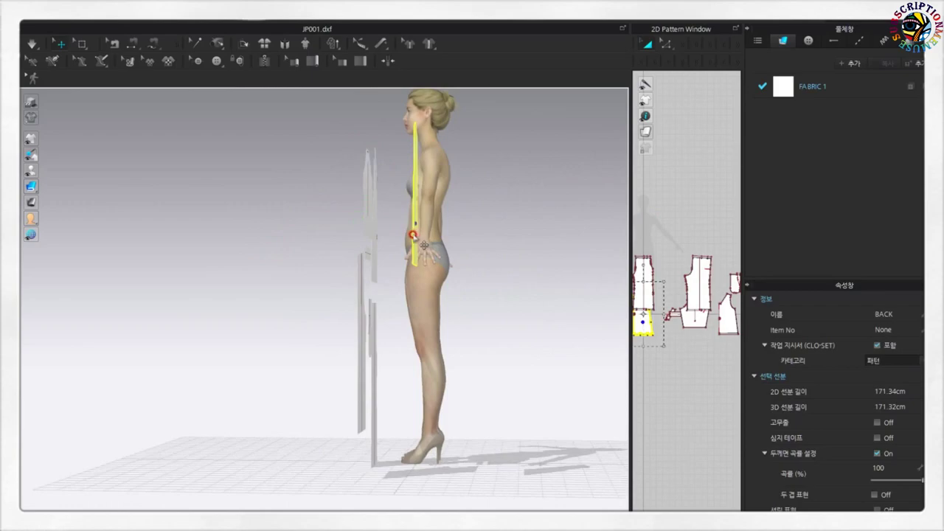
{"action": "left_click_drag", "start_coordinate": [424, 244], "coordinate": [464, 248]}
{"action": "mouse_move", "coordinate": [396, 295]}
{"action": "right_mouse_down"}
{"action": "mouse_move", "coordinate": [358, 331]}
{"action": "mouse_move", "coordinate": [354, 311]}
{"action": "right_mouse_up"}
{"action": "left_click", "coordinate": [354, 329]}
{"action": "left_click_drag", "start_coordinate": [334, 318], "coordinate": [429, 324]}
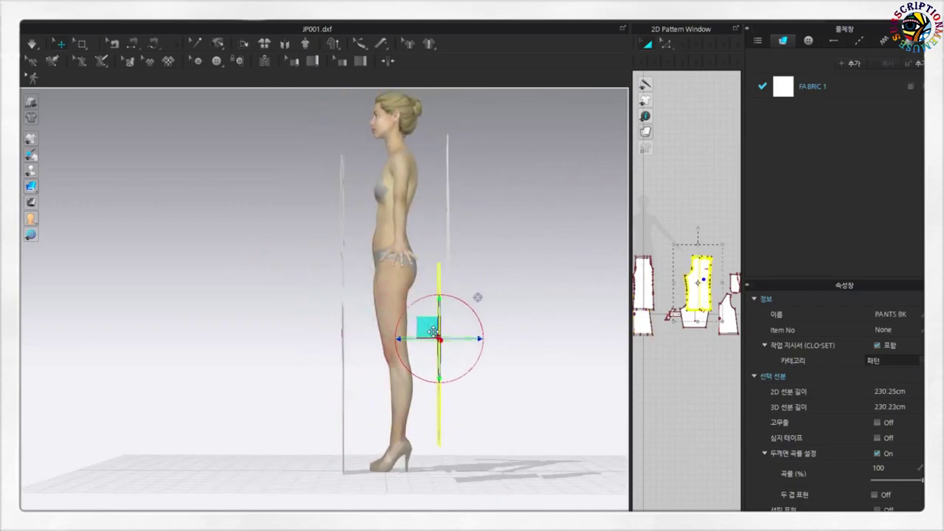
{"action": "right_click_drag", "start_coordinate": [501, 217], "coordinate": [389, 217]}
{"action": "left_click", "coordinate": [469, 231]}
{"action": "left_click_drag", "start_coordinate": [470, 232], "coordinate": [512, 211]}
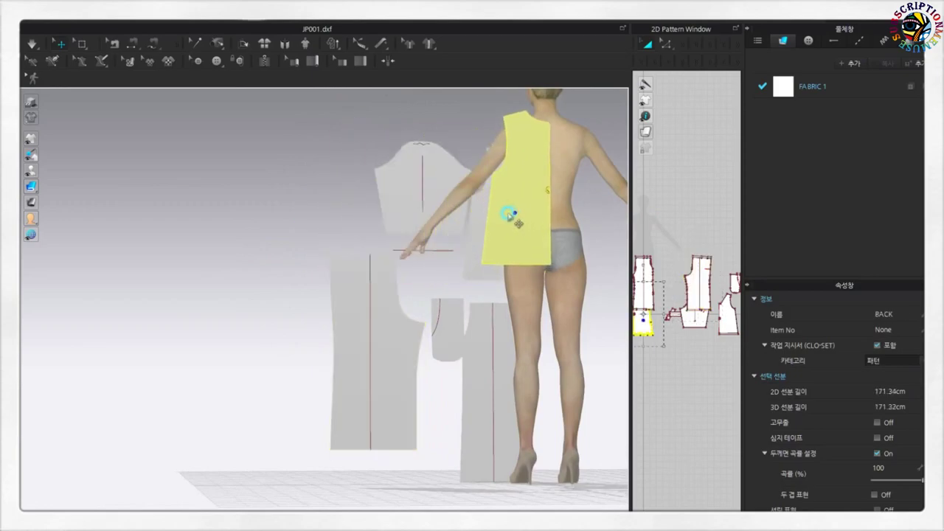
Adjust the pants and pocket piece positions, then return to a front view
{"action": "left_click", "coordinate": [501, 326]}
{"action": "left_click_drag", "start_coordinate": [501, 327], "coordinate": [526, 327]}
{"action": "mouse_move", "coordinate": [527, 327]}
{"action": "right_mouse_down"}
{"action": "mouse_move", "coordinate": [579, 322]}
{"action": "mouse_move", "coordinate": [305, 331]}
{"action": "mouse_move", "coordinate": [284, 322]}
{"action": "right_mouse_up"}
{"action": "middle_click_drag", "start_coordinate": [285, 323], "coordinate": [419, 318]}
{"action": "scroll", "coordinate": [394, 328], "scroll_direction": "up", "scroll_amount": 5}
{"action": "mouse_move", "coordinate": [394, 328]}
{"action": "right_mouse_down"}
{"action": "mouse_move", "coordinate": [412, 323]}
{"action": "mouse_move", "coordinate": [407, 353]}
{"action": "right_mouse_up"}
{"action": "left_click", "coordinate": [401, 296]}
{"action": "left_click", "coordinate": [449, 312]}
{"action": "left_click_drag", "start_coordinate": [449, 312], "coordinate": [476, 312]}
{"action": "mouse_move", "coordinate": [476, 311]}
{"action": "right_mouse_down"}
{"action": "mouse_move", "coordinate": [492, 345]}
{"action": "mouse_move", "coordinate": [526, 331]}
{"action": "mouse_move", "coordinate": [533, 307]}
{"action": "mouse_move", "coordinate": [566, 305]}
{"action": "right_mouse_up"}
{"action": "left_click", "coordinate": [573, 293]}
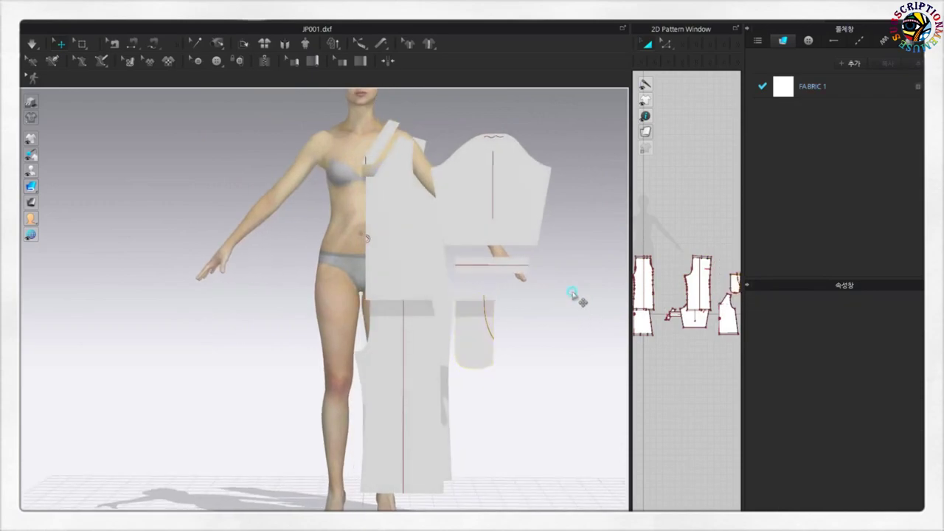
Change FABRIC 1's colour from pink to mint green (hue 168) and check it on the avatar
{"action": "left_click_drag", "start_coordinate": [780, 92], "coordinate": [784, 99]}
{"action": "left_click", "coordinate": [782, 91]}
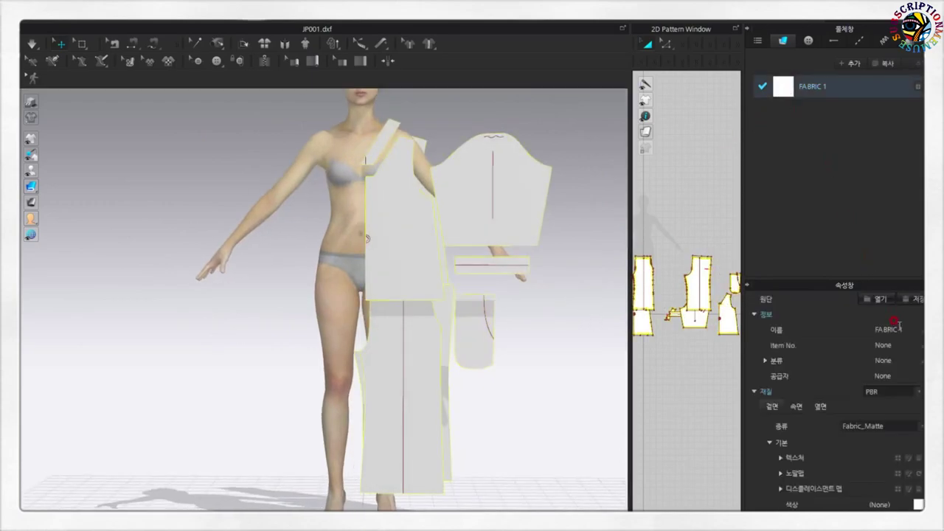
{"action": "left_click", "coordinate": [917, 505]}
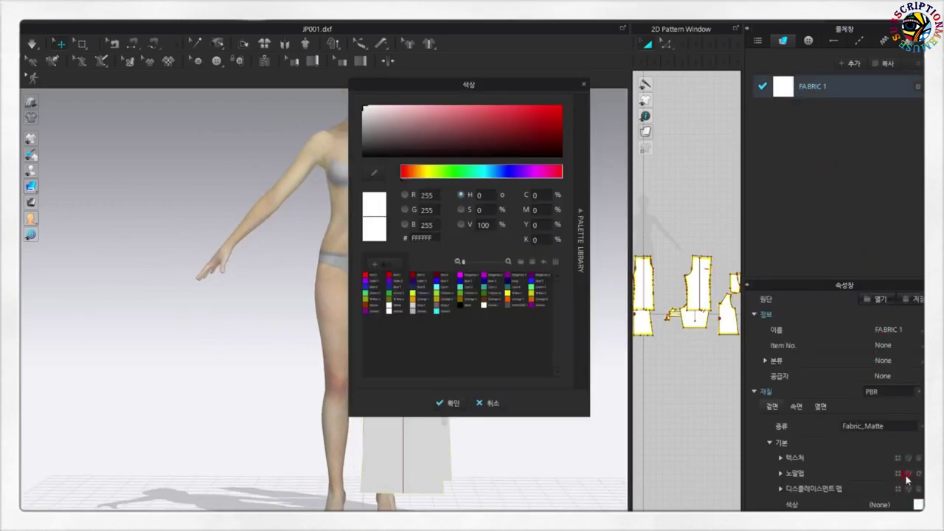
{"action": "left_click", "coordinate": [392, 115]}
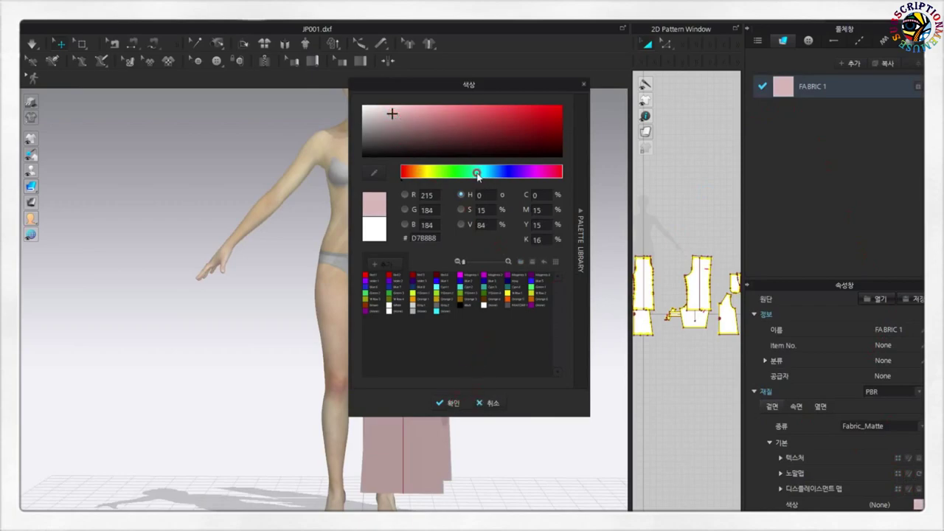
{"action": "left_click_drag", "start_coordinate": [477, 175], "coordinate": [467, 176]}
{"action": "left_click", "coordinate": [451, 403]}
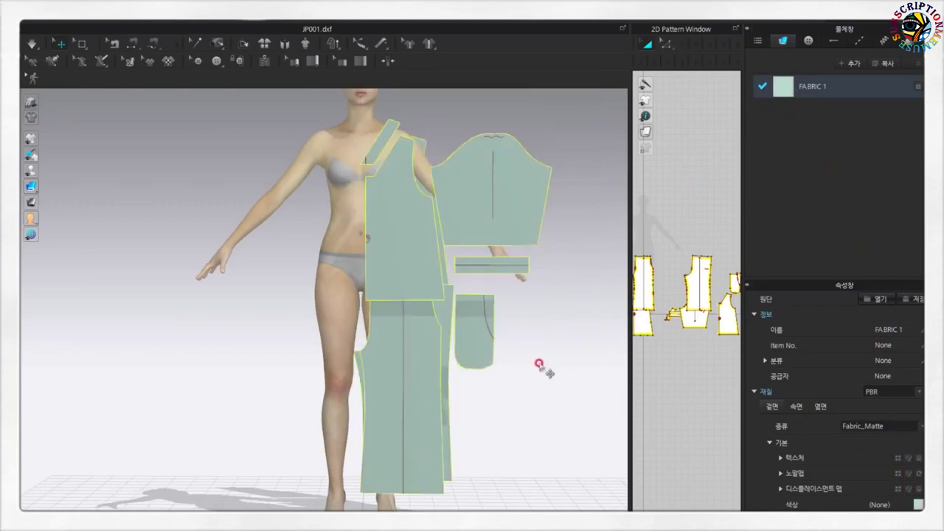
{"action": "left_click", "coordinate": [543, 364]}
{"action": "mouse_move", "coordinate": [509, 204]}
{"action": "right_mouse_down"}
{"action": "mouse_move", "coordinate": [342, 212]}
{"action": "mouse_move", "coordinate": [432, 228]}
{"action": "mouse_move", "coordinate": [486, 218]}
{"action": "right_mouse_up"}
{"action": "left_click", "coordinate": [489, 214]}
Widen the 2D Pattern Window and delete the accidental outline shape
{"action": "left_click", "coordinate": [395, 258]}
{"action": "mouse_move", "coordinate": [395, 258]}
{"action": "right_mouse_down"}
{"action": "mouse_move", "coordinate": [500, 258]}
{"action": "mouse_move", "coordinate": [506, 298]}
{"action": "right_mouse_up"}
{"action": "left_click", "coordinate": [479, 261]}
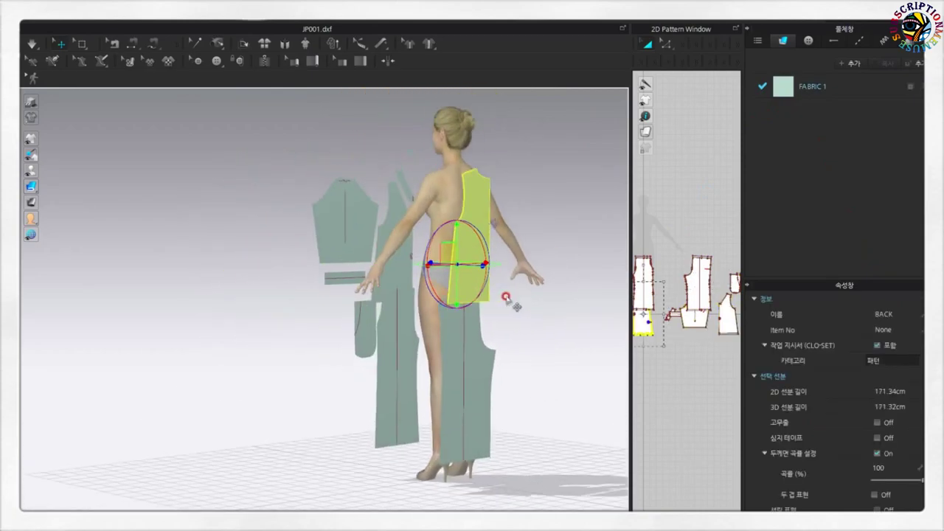
{"action": "left_click_drag", "start_coordinate": [623, 266], "coordinate": [444, 258]}
{"action": "scroll", "coordinate": [560, 254], "scroll_direction": "down", "scroll_amount": 2}
{"action": "scroll", "coordinate": [583, 331], "scroll_direction": "up", "scroll_amount": 5}
{"action": "left_click_drag", "start_coordinate": [508, 318], "coordinate": [554, 295]}
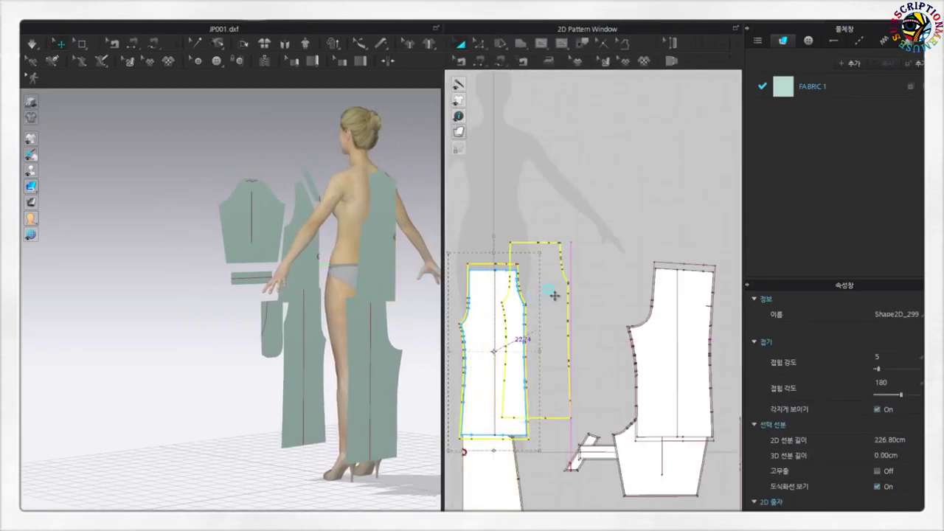
{"action": "key", "text": "Delete"}
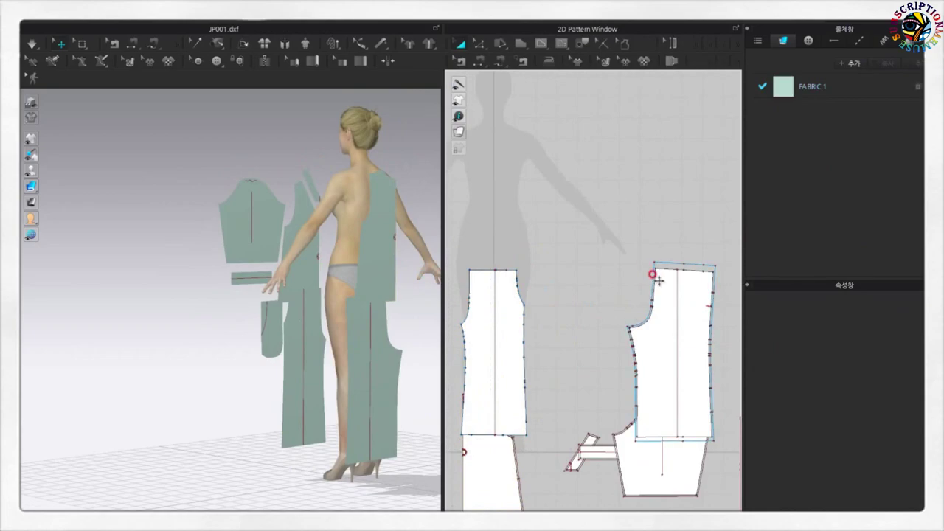
Rearrange the bodice pieces, fold outline and sleeve into a row above the pants in 2D
{"action": "left_click_drag", "start_coordinate": [659, 312], "coordinate": [525, 256]}
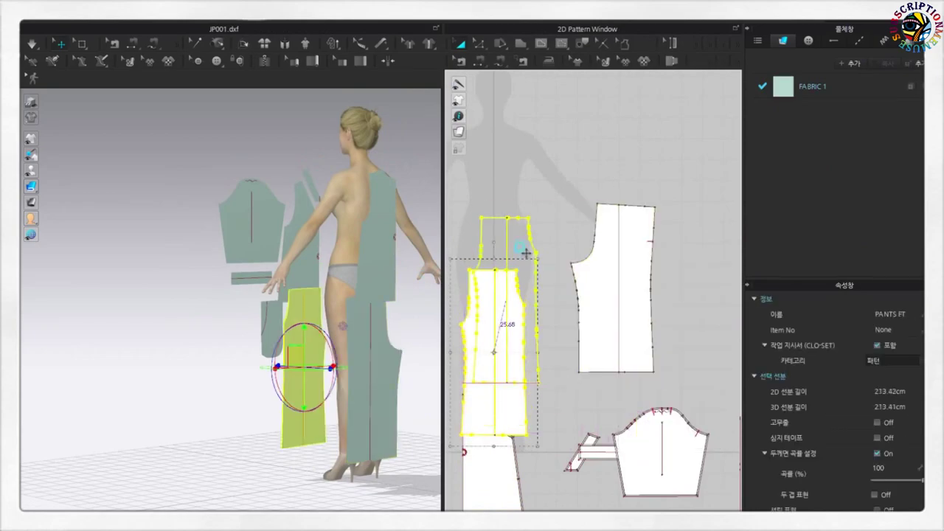
{"action": "left_click", "coordinate": [590, 295]}
{"action": "scroll", "coordinate": [593, 306], "scroll_direction": "down", "scroll_amount": 2}
{"action": "left_click", "coordinate": [568, 289]}
{"action": "left_click_drag", "start_coordinate": [568, 290], "coordinate": [627, 156]}
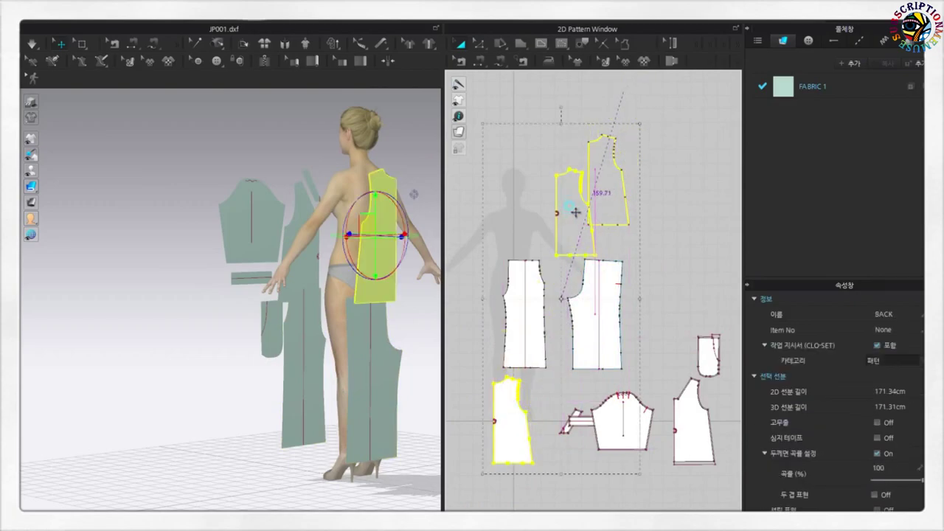
{"action": "left_click_drag", "start_coordinate": [511, 420], "coordinate": [568, 158]}
{"action": "scroll", "coordinate": [594, 238], "scroll_direction": "down", "scroll_amount": 2}
{"action": "left_click", "coordinate": [625, 79]}
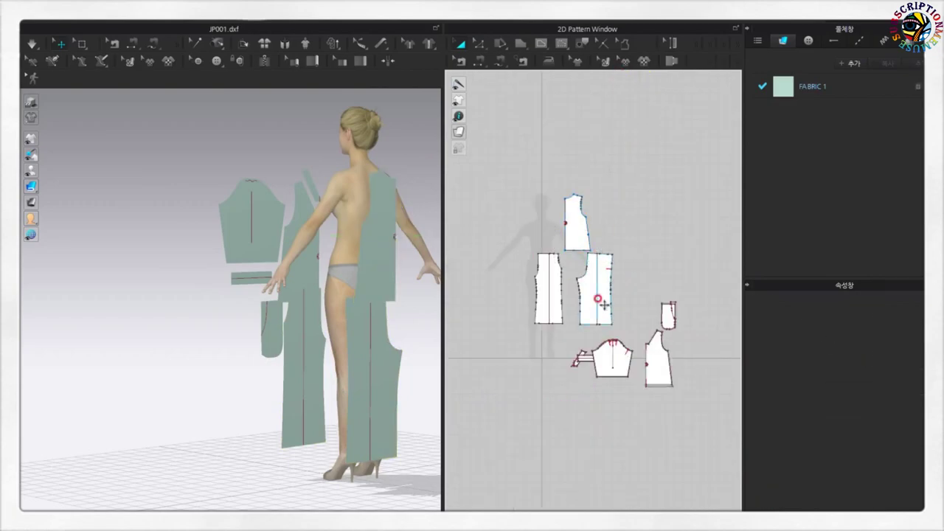
{"action": "scroll", "coordinate": [615, 340], "scroll_direction": "up", "scroll_amount": 3}
{"action": "left_click", "coordinate": [604, 390]}
{"action": "scroll", "coordinate": [587, 383], "scroll_direction": "up", "scroll_amount": 1}
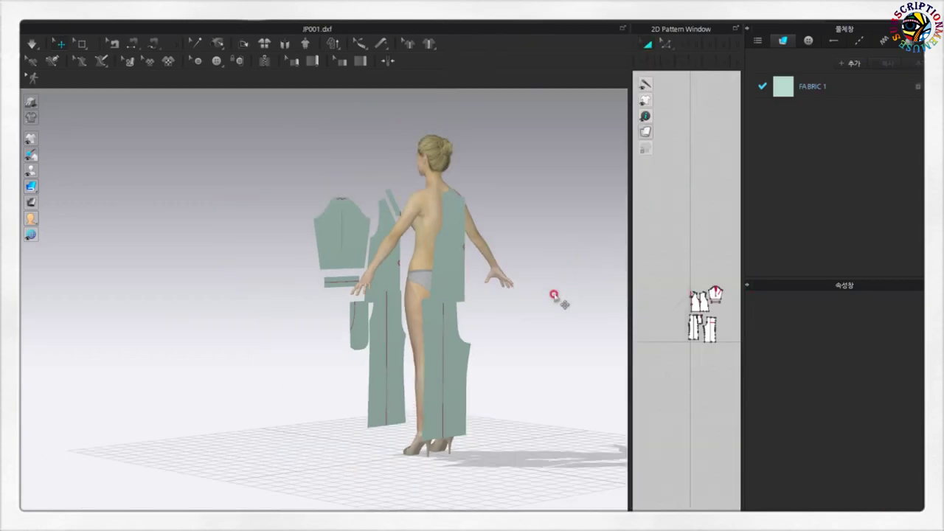
Orbit, zoom and pan the 3D view to recentre the avatar and arranged pieces
{"action": "mouse_move", "coordinate": [558, 297]}
{"action": "right_mouse_down"}
{"action": "mouse_move", "coordinate": [568, 295]}
{"action": "mouse_move", "coordinate": [513, 286]}
{"action": "mouse_move", "coordinate": [615, 281]}
{"action": "mouse_move", "coordinate": [656, 316]}
{"action": "right_mouse_up"}
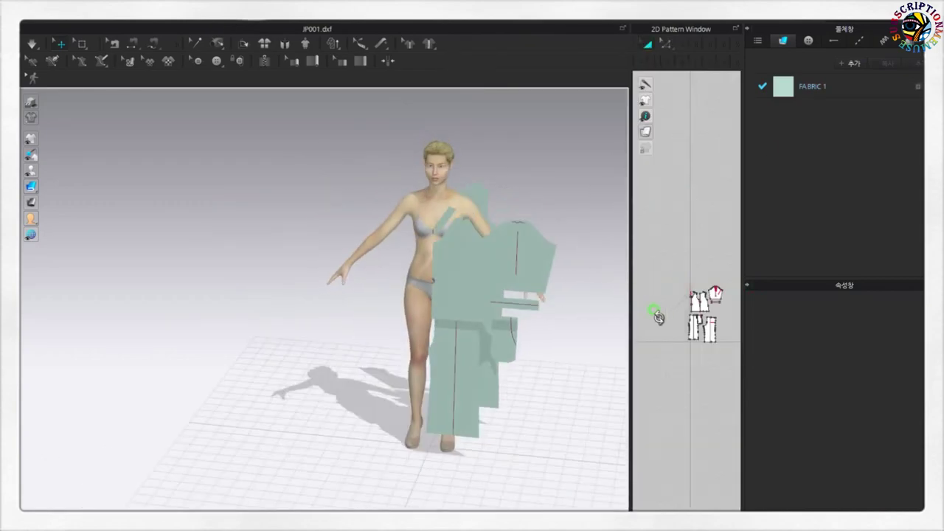
{"action": "scroll", "coordinate": [552, 358], "scroll_direction": "up", "scroll_amount": 2}
{"action": "scroll", "coordinate": [700, 365], "scroll_direction": "up", "scroll_amount": 3}
{"action": "middle_click_drag", "start_coordinate": [598, 334], "coordinate": [534, 335]}
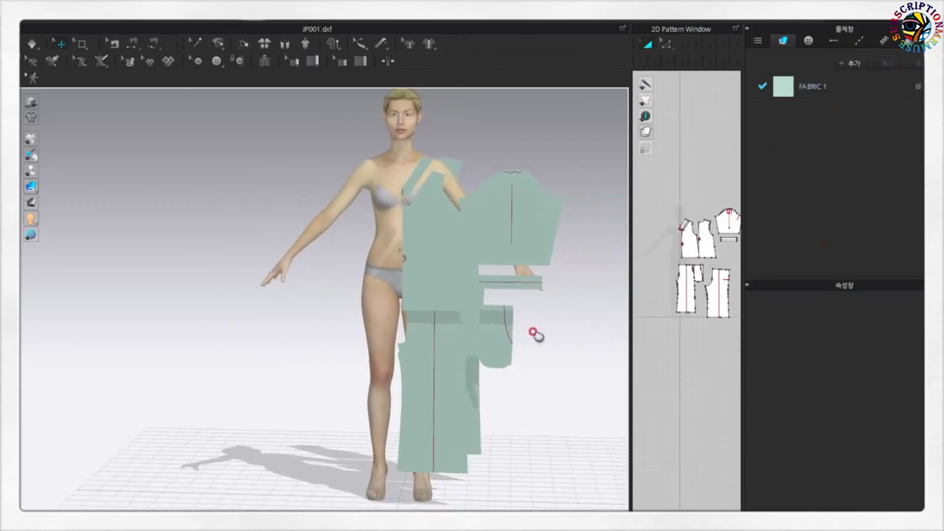
{"action": "right_click_drag", "start_coordinate": [185, 202], "coordinate": [206, 199]}
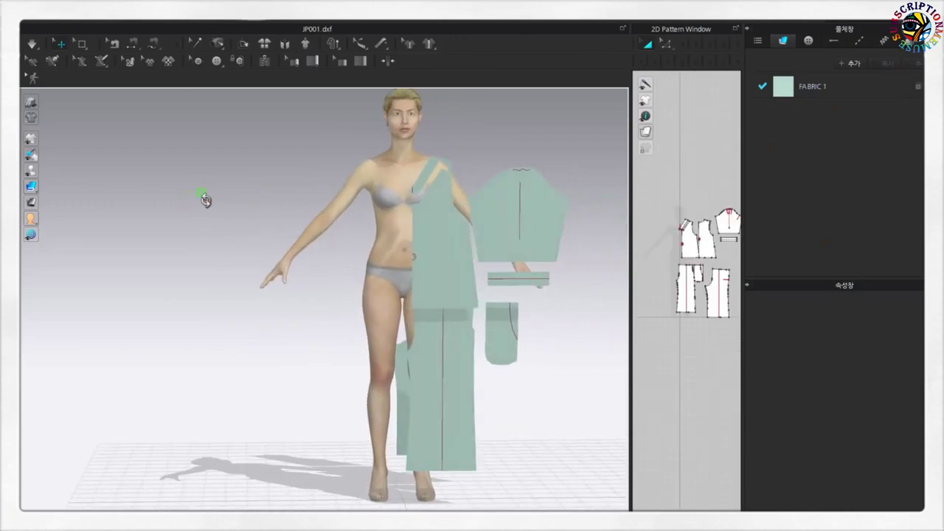
Show arrangement points and place the front bodice on the avatar's chest
{"action": "left_click", "coordinate": [47, 157]}
{"action": "left_click_drag", "start_coordinate": [31, 173], "coordinate": [66, 172]}
{"action": "left_click", "coordinate": [438, 237]}
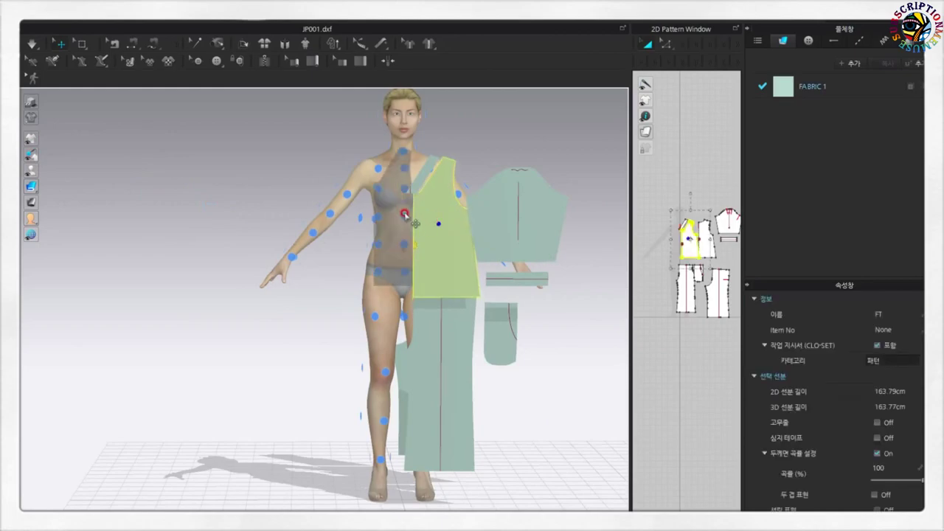
{"action": "left_click", "coordinate": [417, 181]}
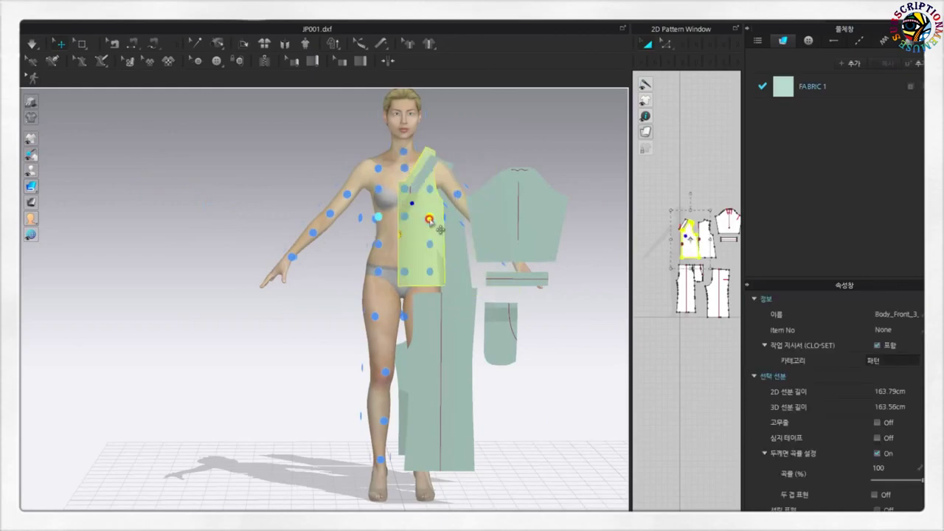
Place the sleeve piece onto the avatar's left arm arrangement point
{"action": "left_click", "coordinate": [421, 179]}
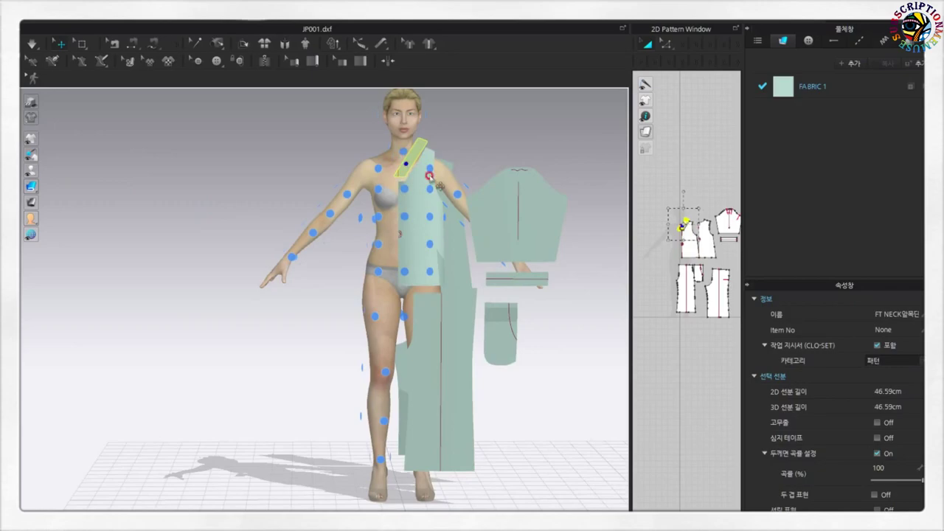
{"action": "mouse_move", "coordinate": [499, 206]}
{"action": "right_mouse_down"}
{"action": "mouse_move", "coordinate": [442, 231]}
{"action": "mouse_move", "coordinate": [406, 195]}
{"action": "mouse_move", "coordinate": [452, 200]}
{"action": "mouse_move", "coordinate": [396, 222]}
{"action": "mouse_move", "coordinate": [504, 220]}
{"action": "right_mouse_up"}
{"action": "left_click", "coordinate": [442, 232]}
{"action": "left_click", "coordinate": [405, 196]}
{"action": "left_click", "coordinate": [421, 214]}
{"action": "left_click", "coordinate": [504, 219]}
Place the back bodice on the avatar's back and flip its arrangement left/right
{"action": "right_click_drag", "start_coordinate": [506, 192], "coordinate": [273, 179]}
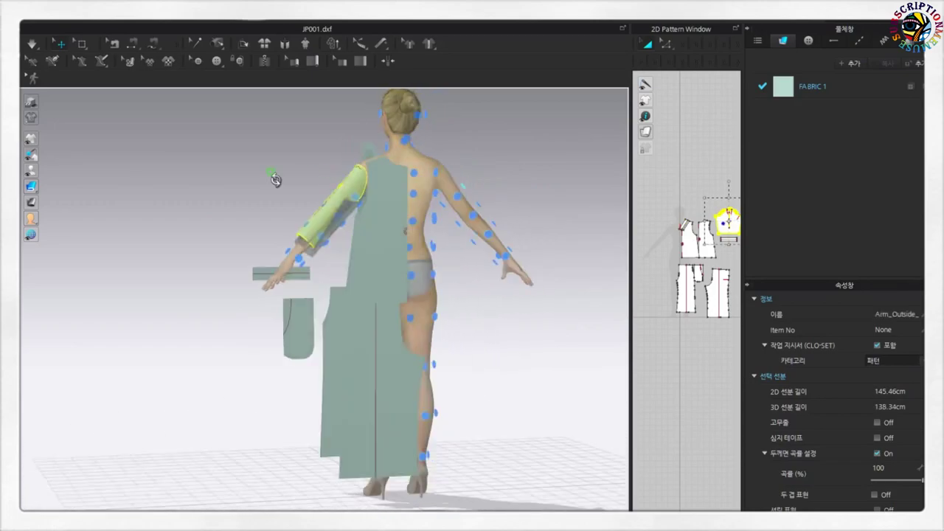
{"action": "left_click", "coordinate": [354, 266]}
{"action": "left_click", "coordinate": [378, 215]}
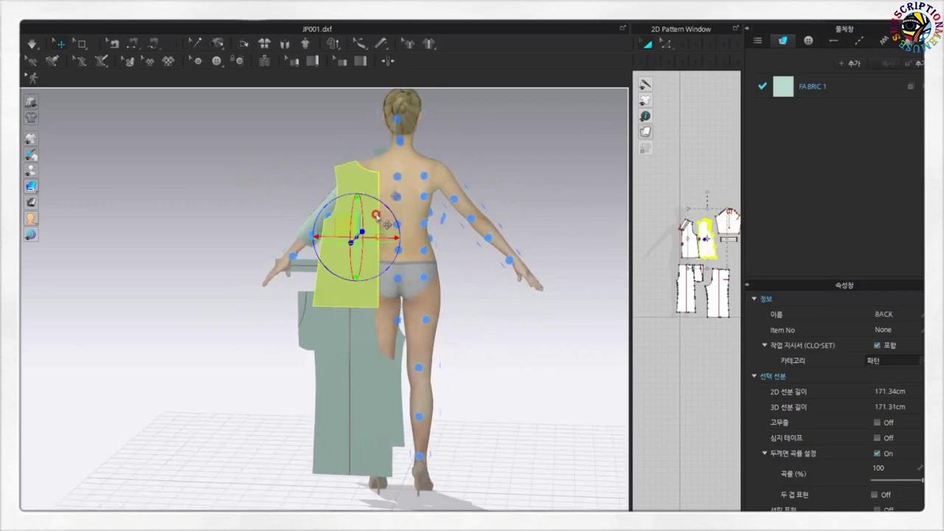
{"action": "left_click", "coordinate": [361, 214]}
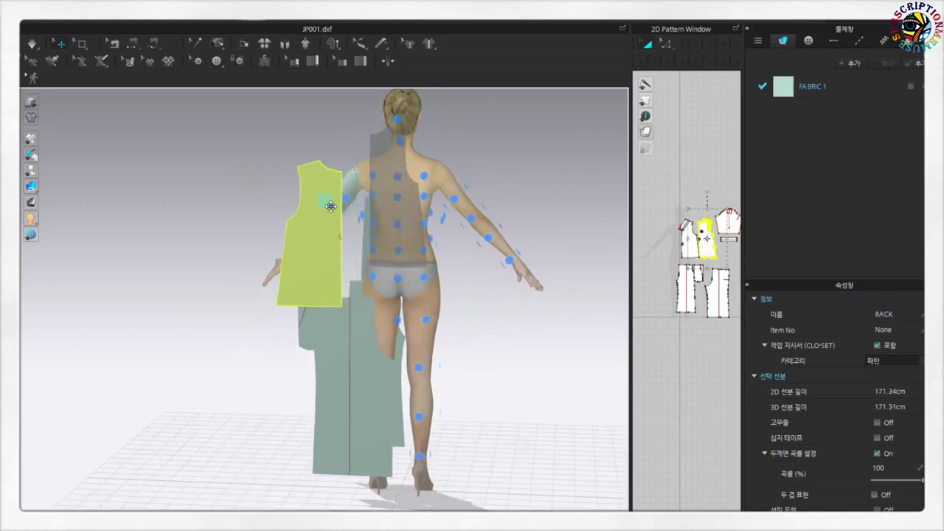
{"action": "left_click", "coordinate": [374, 224]}
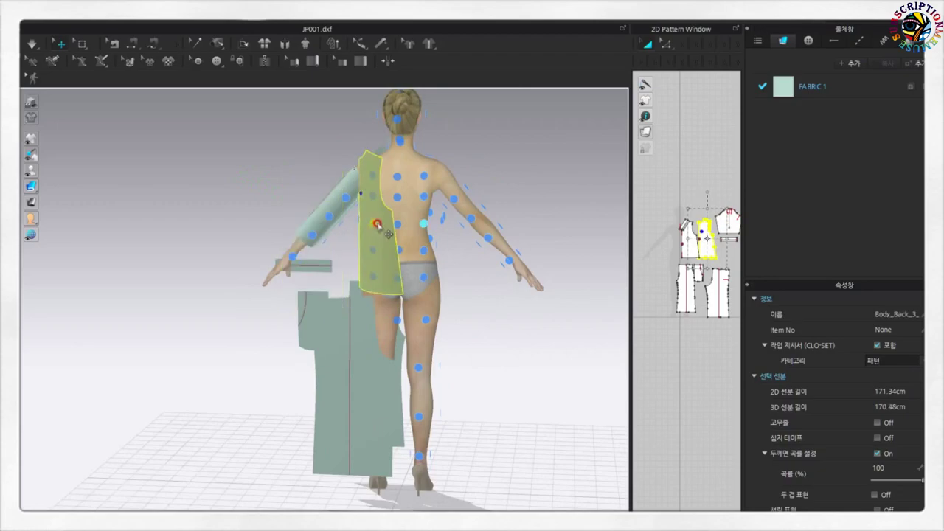
{"action": "right_click", "coordinate": [383, 218]}
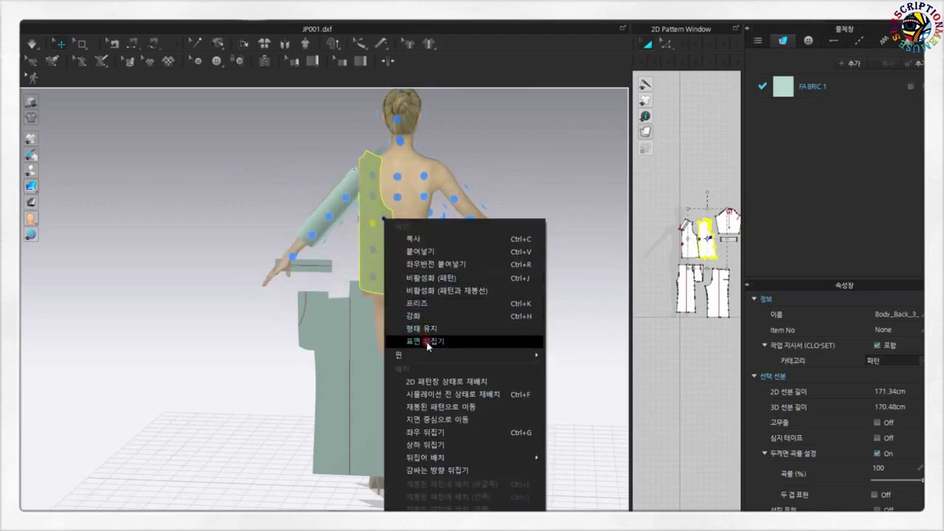
{"action": "mouse_move", "coordinate": [425, 457]}
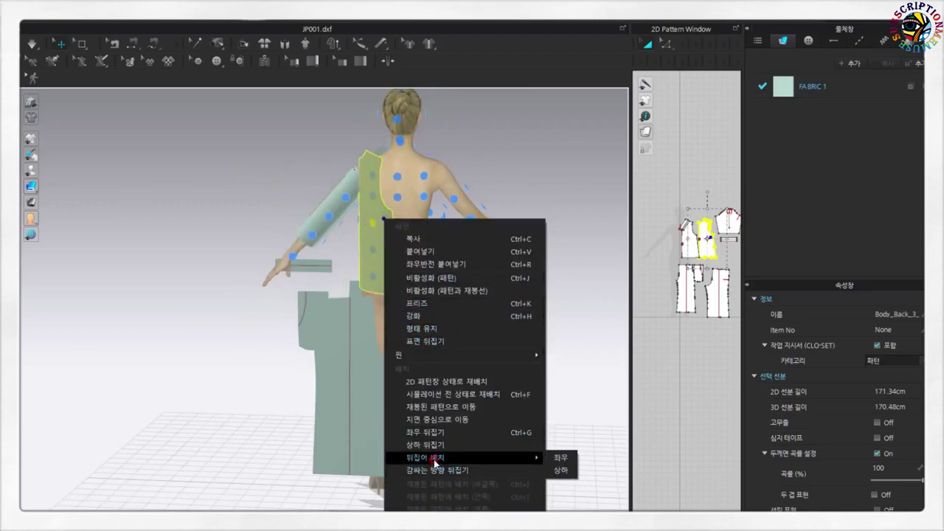
{"action": "left_click", "coordinate": [560, 458]}
{"action": "left_click", "coordinate": [448, 261]}
{"action": "left_click_drag", "start_coordinate": [391, 217], "coordinate": [372, 214]}
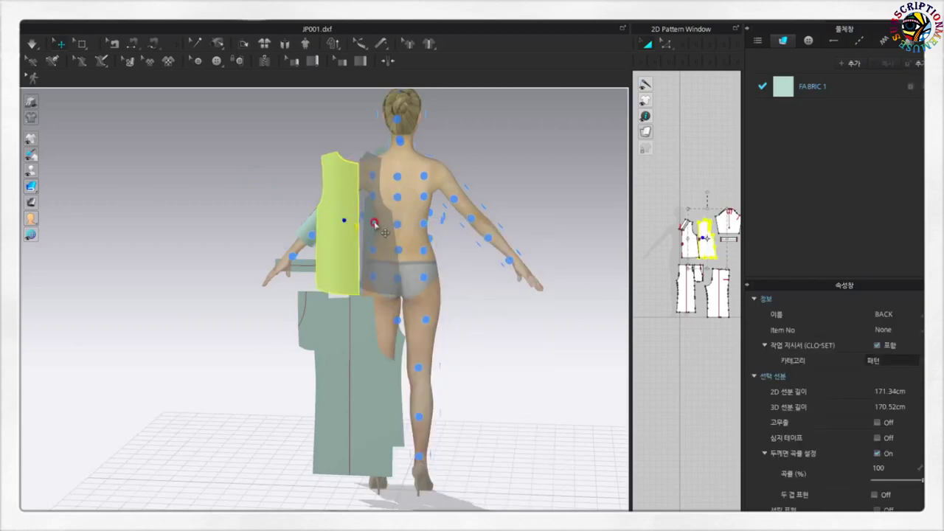
{"action": "left_click_drag", "start_coordinate": [372, 214], "coordinate": [385, 229]}
Place the PANTS FT piece on the front leg arrangement point and pick up PANTS BK
{"action": "right_click_drag", "start_coordinate": [396, 237], "coordinate": [597, 230]}
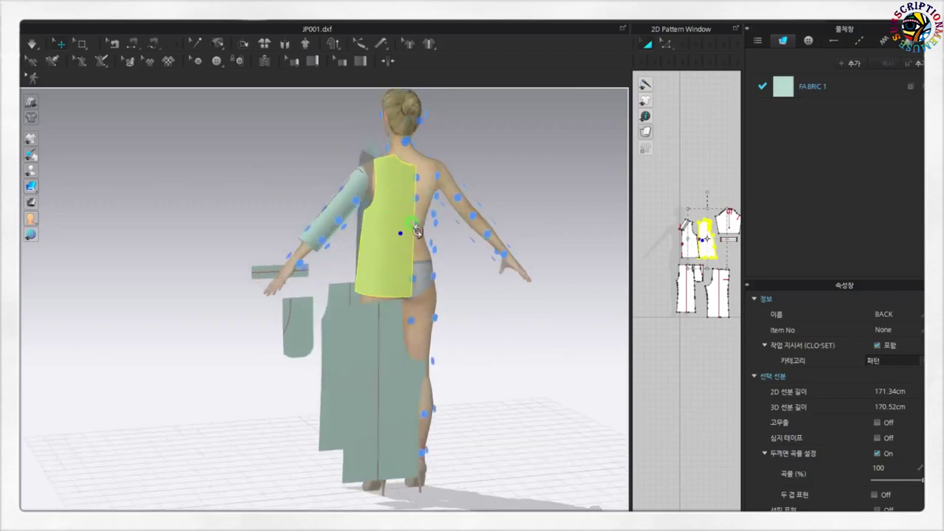
{"action": "left_click", "coordinate": [595, 230]}
{"action": "scroll", "coordinate": [517, 195], "scroll_direction": "up", "scroll_amount": 2}
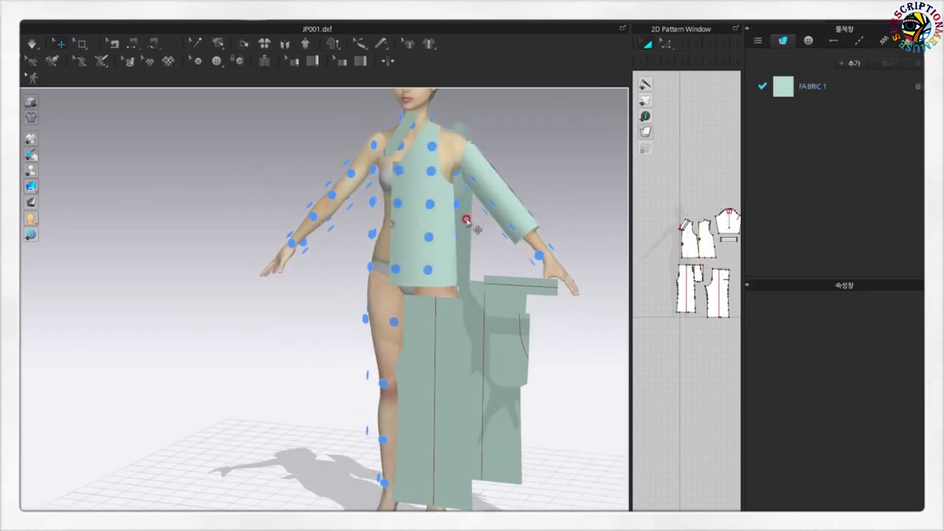
{"action": "left_click", "coordinate": [466, 219]}
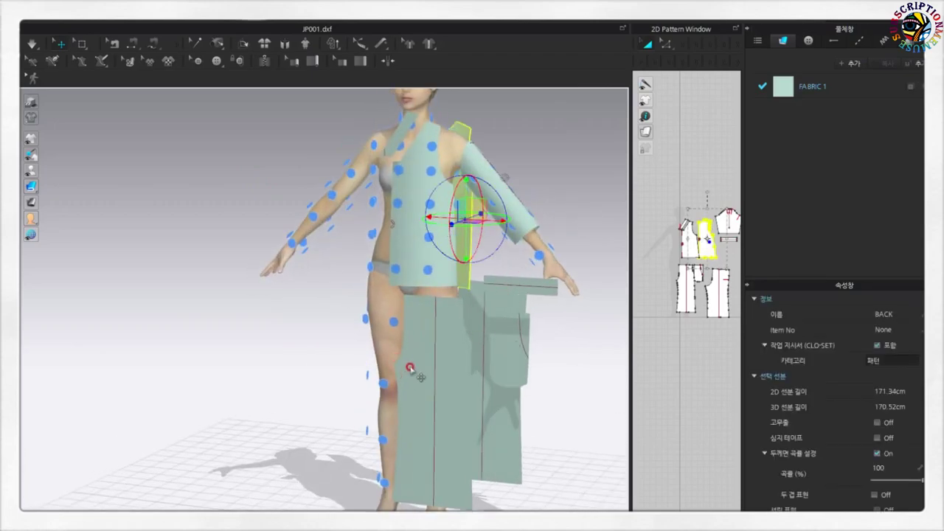
{"action": "key", "text": "2"}
{"action": "left_click", "coordinate": [466, 373]}
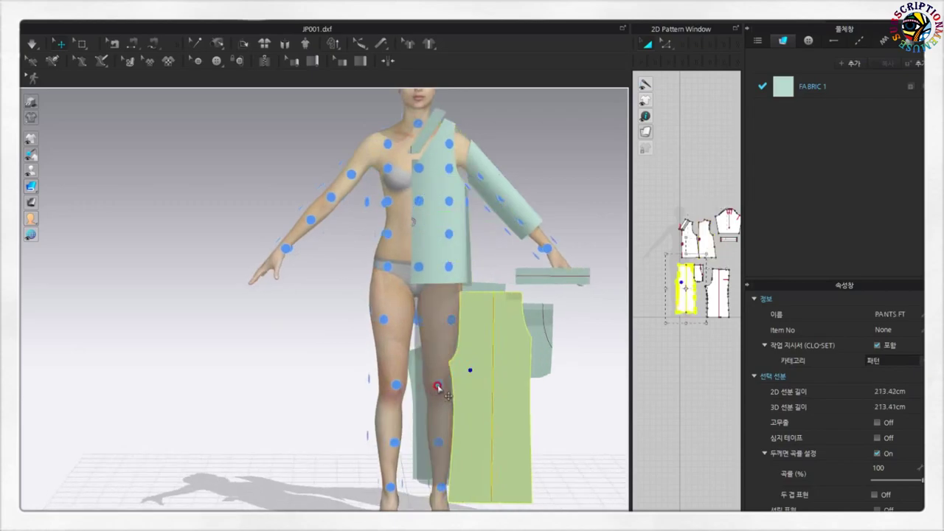
{"action": "left_click", "coordinate": [438, 385]}
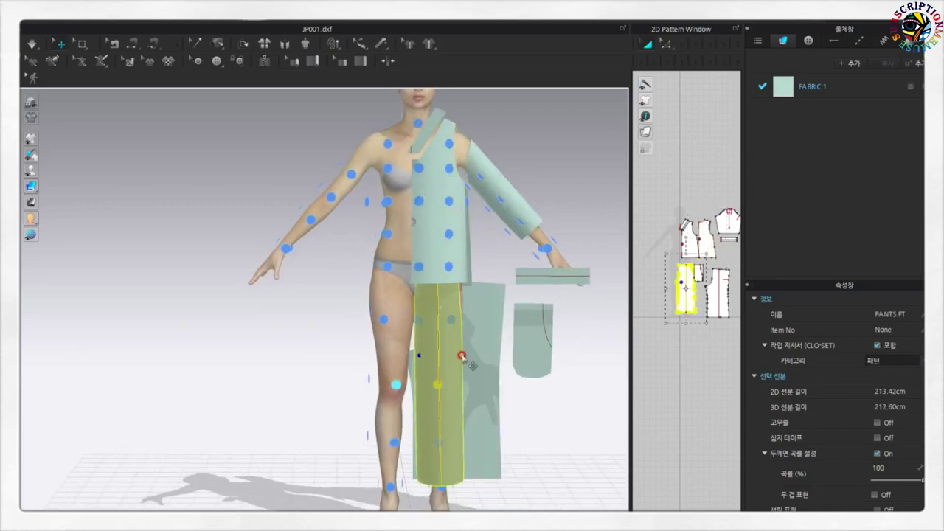
{"action": "key", "text": "8"}
{"action": "left_click", "coordinate": [359, 369]}
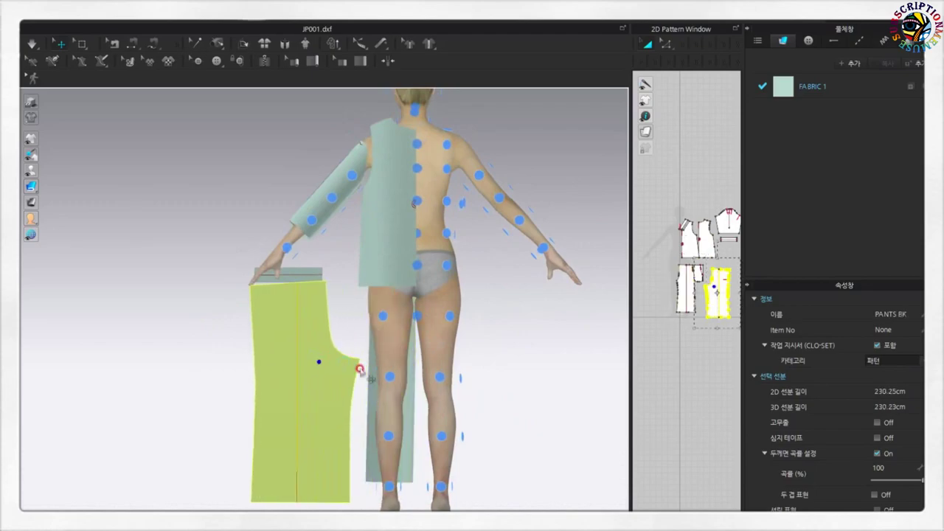
Mirror the PANTS BK piece left to right and back, then shift it right and down
{"action": "right_click", "coordinate": [332, 369]}
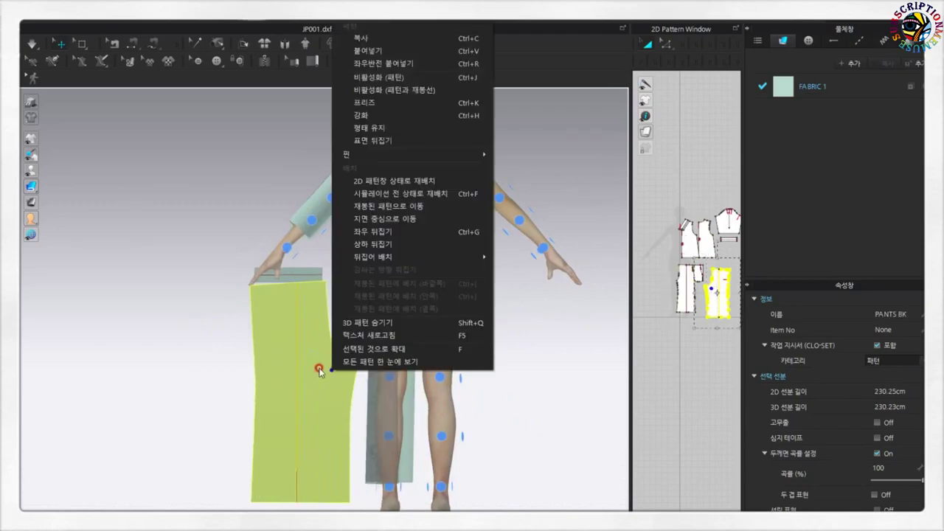
{"action": "left_click", "coordinate": [398, 233]}
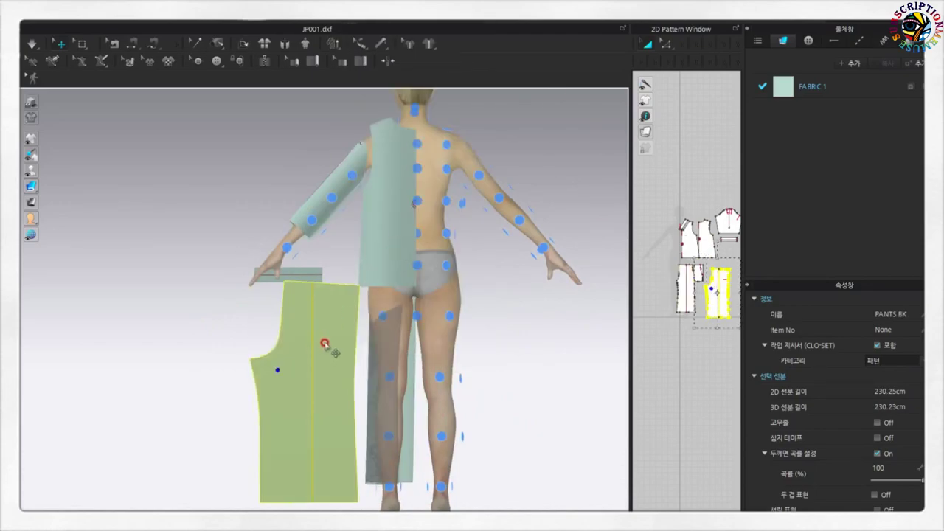
{"action": "right_click", "coordinate": [325, 343]}
{"action": "left_click", "coordinate": [368, 203]}
{"action": "left_click_drag", "start_coordinate": [331, 353], "coordinate": [359, 363]}
Flip the surface of the green PANTS BK piece and set it beside the avatar
{"action": "right_click", "coordinate": [343, 358]}
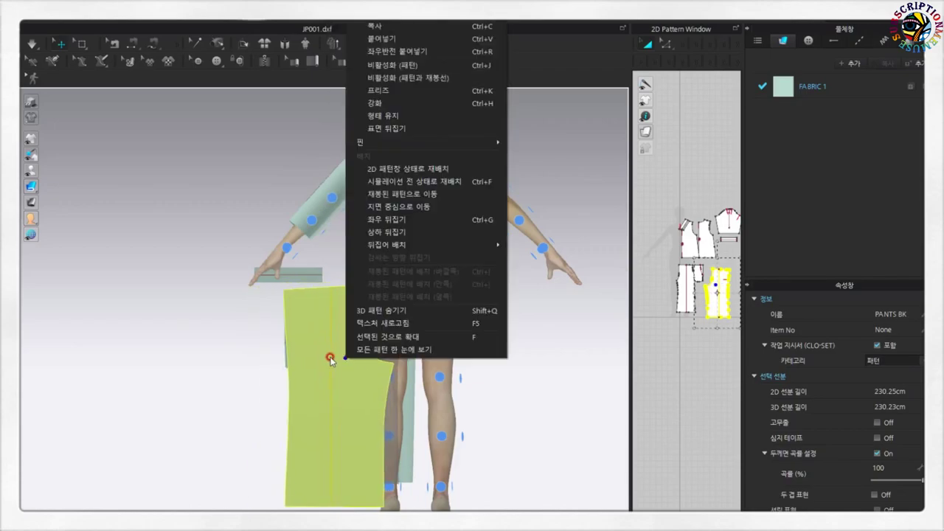
{"action": "left_click", "coordinate": [396, 129]}
{"action": "left_click", "coordinate": [355, 383]}
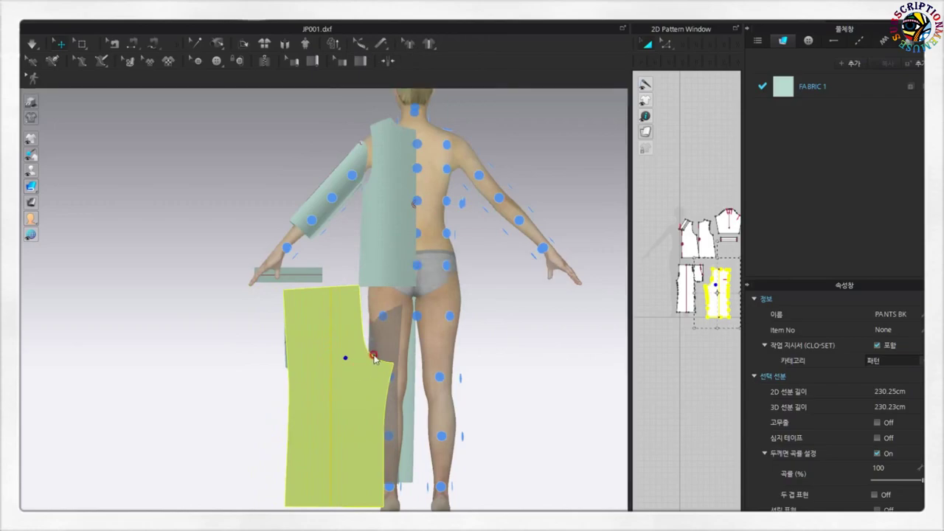
{"action": "left_click", "coordinate": [359, 382]}
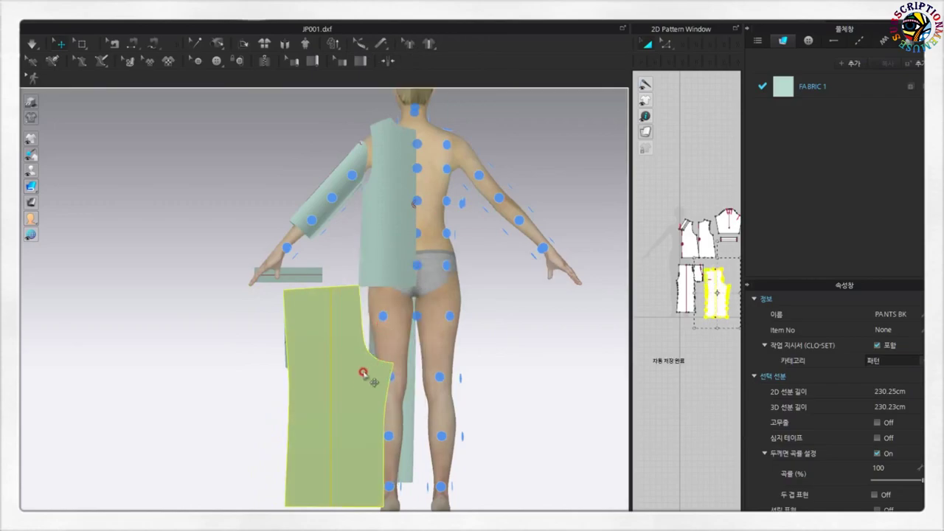
{"action": "mouse_move", "coordinate": [363, 373]}
{"action": "left_mouse_down"}
{"action": "mouse_move", "coordinate": [341, 393]}
{"action": "mouse_move", "coordinate": [317, 390]}
{"action": "left_mouse_up"}
Move the translucent back pants piece behind the avatar over her leg
{"action": "left_click", "coordinate": [382, 318]}
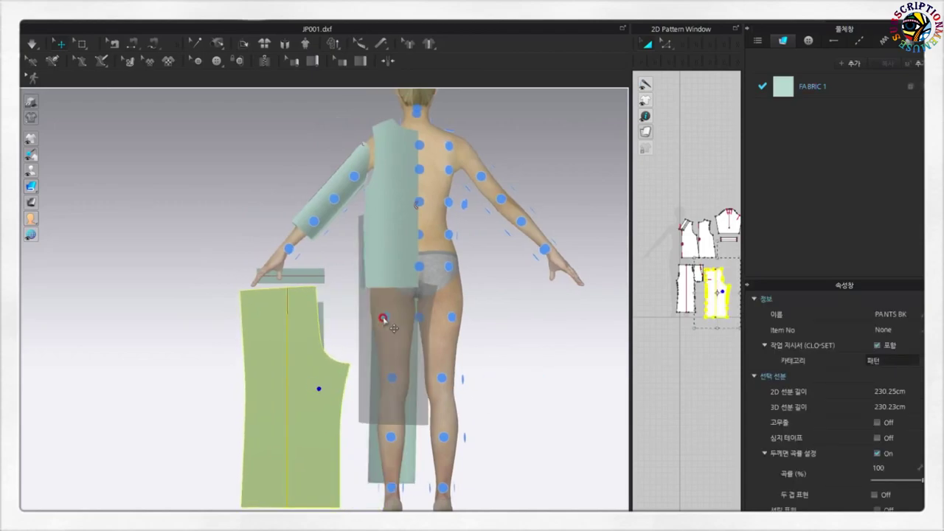
{"action": "left_click_drag", "start_coordinate": [393, 327], "coordinate": [379, 362]}
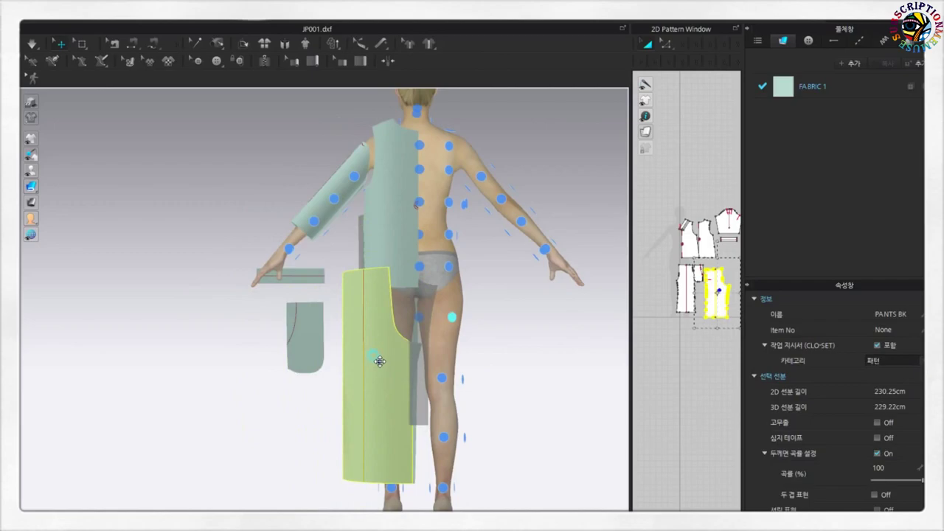
{"action": "right_click_drag", "start_coordinate": [379, 362], "coordinate": [611, 354]}
{"action": "left_click", "coordinate": [527, 334]}
Nudge the pocket piece up-left and pull PANTS FT into position on the avatar's side
{"action": "left_click_drag", "start_coordinate": [527, 334], "coordinate": [494, 304]}
{"action": "scroll", "coordinate": [531, 309], "scroll_direction": "up", "scroll_amount": 1}
{"action": "scroll", "coordinate": [531, 309], "scroll_direction": "up", "scroll_amount": 1}
{"action": "scroll", "coordinate": [525, 319], "scroll_direction": "up", "scroll_amount": 1}
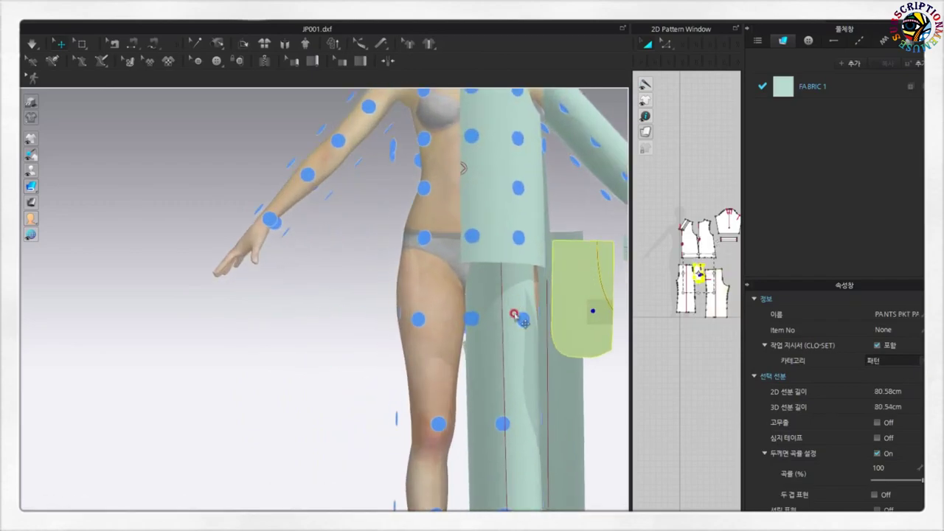
{"action": "right_click_drag", "start_coordinate": [513, 315], "coordinate": [379, 320]}
{"action": "left_click", "coordinate": [385, 316]}
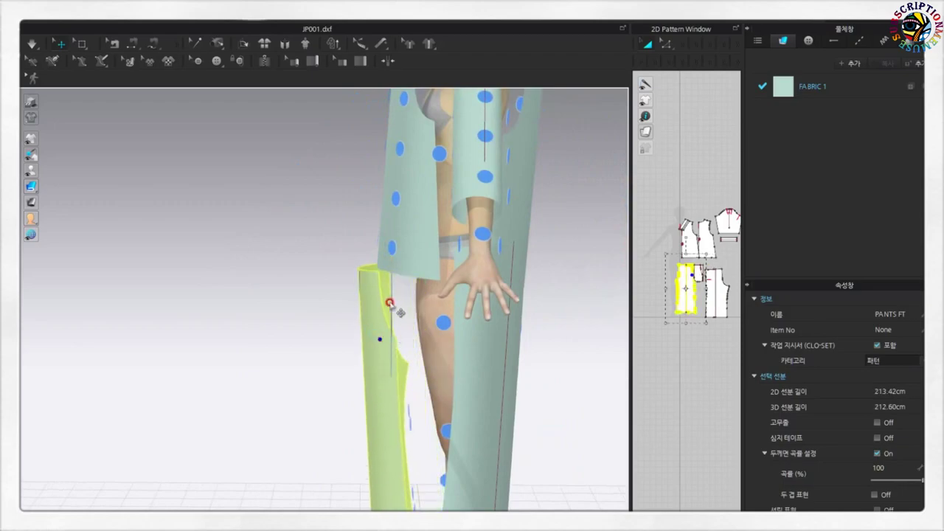
{"action": "left_click_drag", "start_coordinate": [401, 313], "coordinate": [392, 302]}
Move the CUFFS piece up and wrap it around the avatar's wrist
{"action": "mouse_move", "coordinate": [367, 343]}
{"action": "right_mouse_down"}
{"action": "mouse_move", "coordinate": [413, 352]}
{"action": "mouse_move", "coordinate": [512, 326]}
{"action": "mouse_move", "coordinate": [545, 295]}
{"action": "right_mouse_up"}
{"action": "left_click", "coordinate": [511, 327]}
{"action": "mouse_move", "coordinate": [550, 281]}
{"action": "left_mouse_down"}
{"action": "mouse_move", "coordinate": [541, 274]}
{"action": "mouse_move", "coordinate": [568, 253]}
{"action": "left_mouse_up"}
{"action": "left_click", "coordinate": [568, 244]}
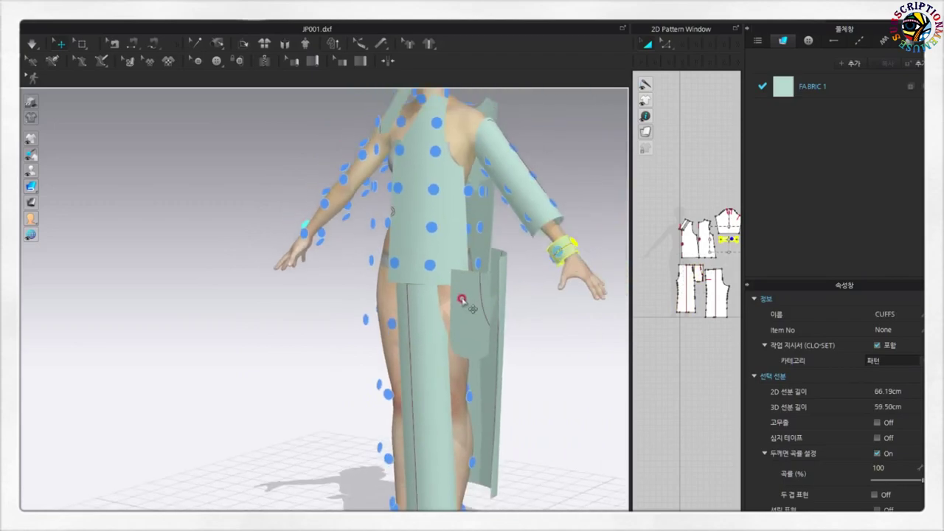
Select the outer leg piece and bring up its move handles from a front-side view
{"action": "left_click", "coordinate": [461, 301]}
{"action": "scroll", "coordinate": [463, 309], "scroll_direction": "up", "scroll_amount": 2}
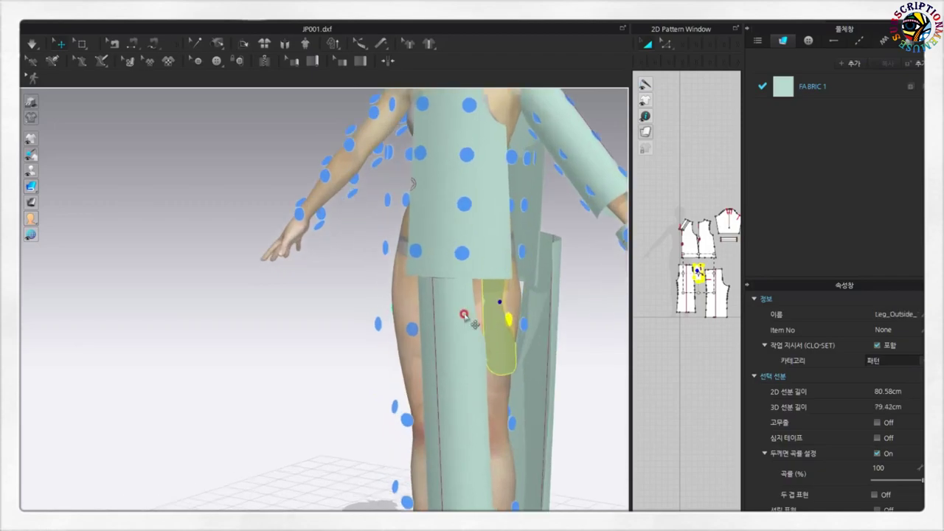
{"action": "right_click_drag", "start_coordinate": [465, 317], "coordinate": [389, 299]}
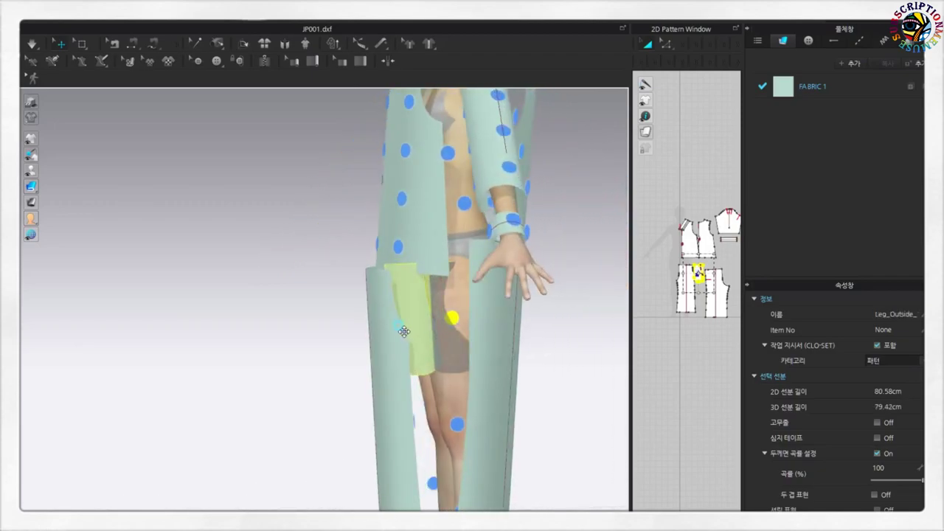
{"action": "right_click_drag", "start_coordinate": [411, 332], "coordinate": [514, 331]}
{"action": "left_click", "coordinate": [520, 283]}
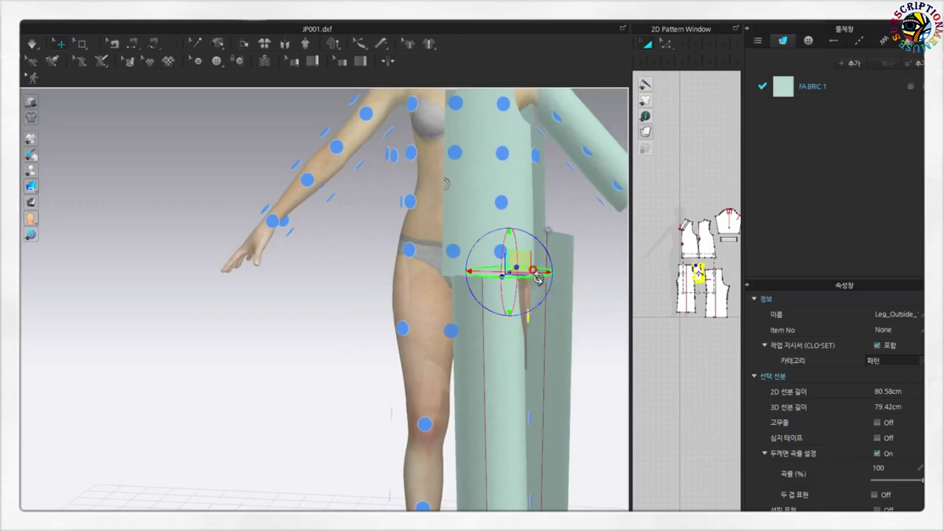
Select and deselect the avatar, then pan the 3D view to the left
{"action": "left_click", "coordinate": [452, 333]}
{"action": "left_click", "coordinate": [31, 170]}
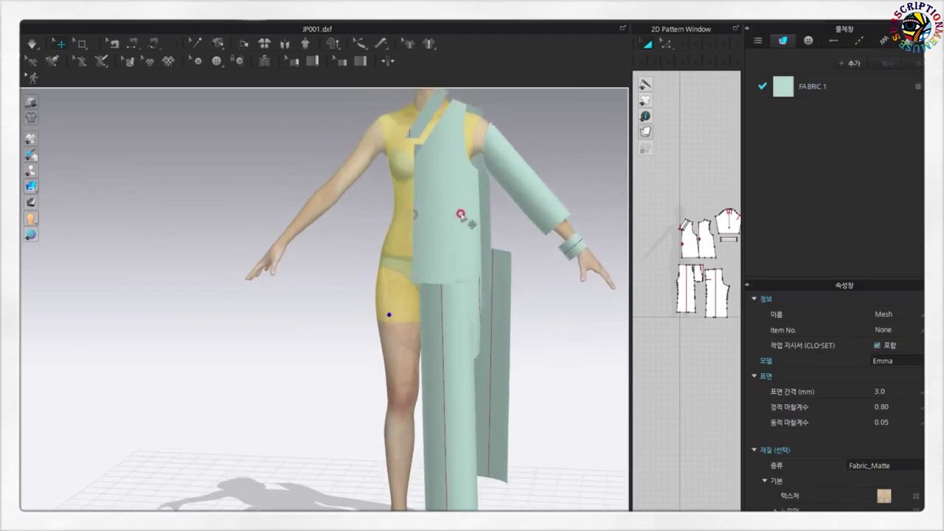
{"action": "scroll", "coordinate": [460, 214], "scroll_direction": "down", "scroll_amount": 1}
{"action": "scroll", "coordinate": [558, 294], "scroll_direction": "down", "scroll_amount": 1}
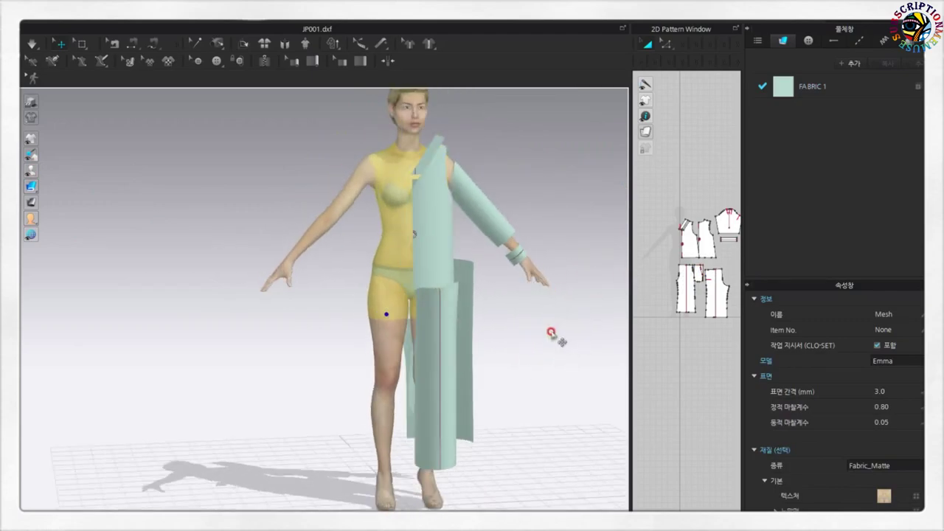
{"action": "left_click", "coordinate": [529, 332]}
{"action": "middle_click_drag", "start_coordinate": [506, 329], "coordinate": [386, 337]}
Drag the splitter to widen the 2D pattern window
{"action": "scroll", "coordinate": [386, 337], "scroll_direction": "down", "scroll_amount": 1}
{"action": "left_click_drag", "start_coordinate": [625, 323], "coordinate": [379, 321]}
{"action": "scroll", "coordinate": [638, 149], "scroll_direction": "down", "scroll_amount": 2}
{"action": "scroll", "coordinate": [638, 149], "scroll_direction": "up", "scroll_amount": 2}
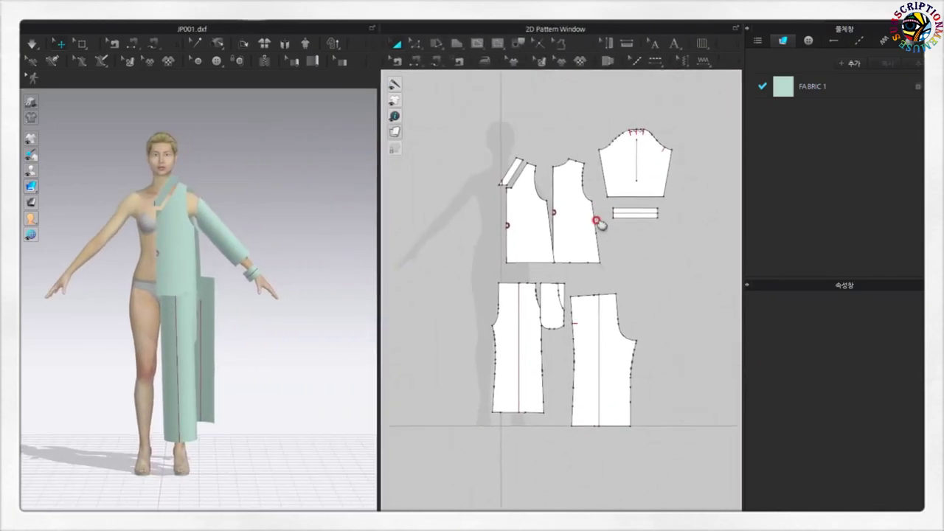
{"action": "scroll", "coordinate": [578, 214], "scroll_direction": "up", "scroll_amount": 2}
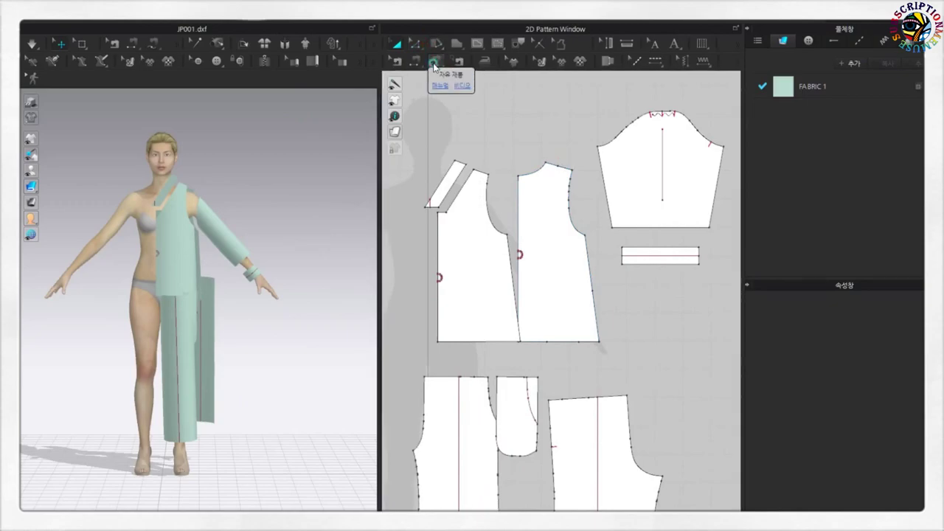
With Free Sewing, sew the narrow strip's edge to the bodice shoulder edge (20.95)
{"action": "left_click", "coordinate": [433, 63]}
{"action": "scroll", "coordinate": [486, 207], "scroll_direction": "up", "scroll_amount": 2}
{"action": "scroll", "coordinate": [442, 236], "scroll_direction": "down", "scroll_amount": 1}
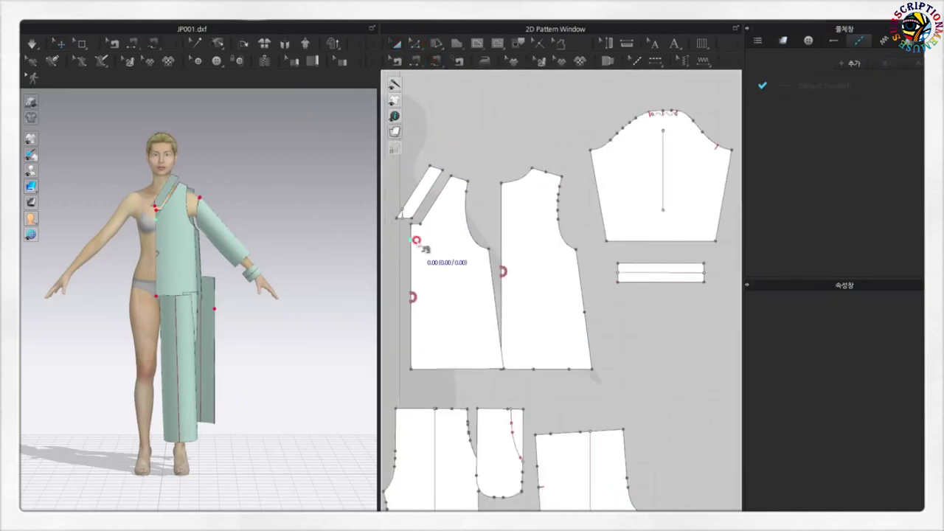
{"action": "middle_click_drag", "start_coordinate": [416, 241], "coordinate": [498, 181]}
{"action": "scroll", "coordinate": [498, 185], "scroll_direction": "up", "scroll_amount": 3}
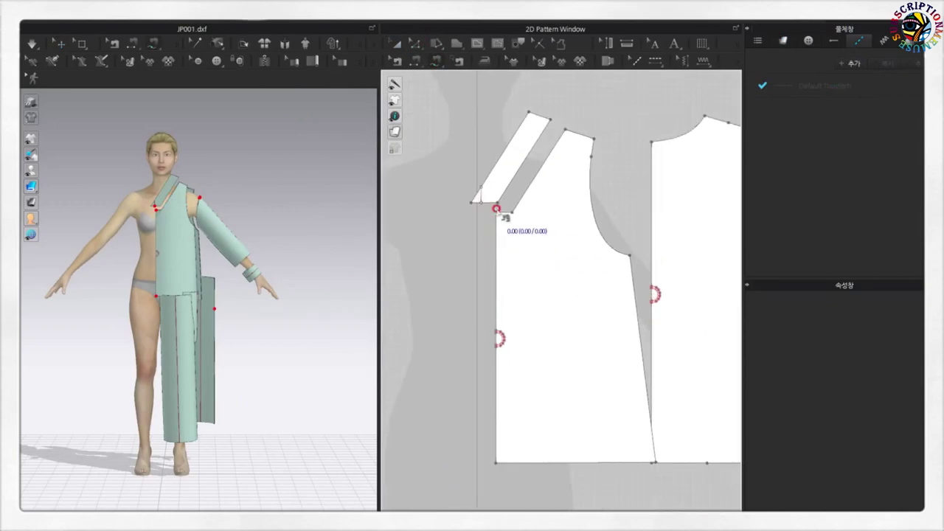
{"action": "left_click", "coordinate": [496, 209]}
{"action": "left_click", "coordinate": [564, 130]}
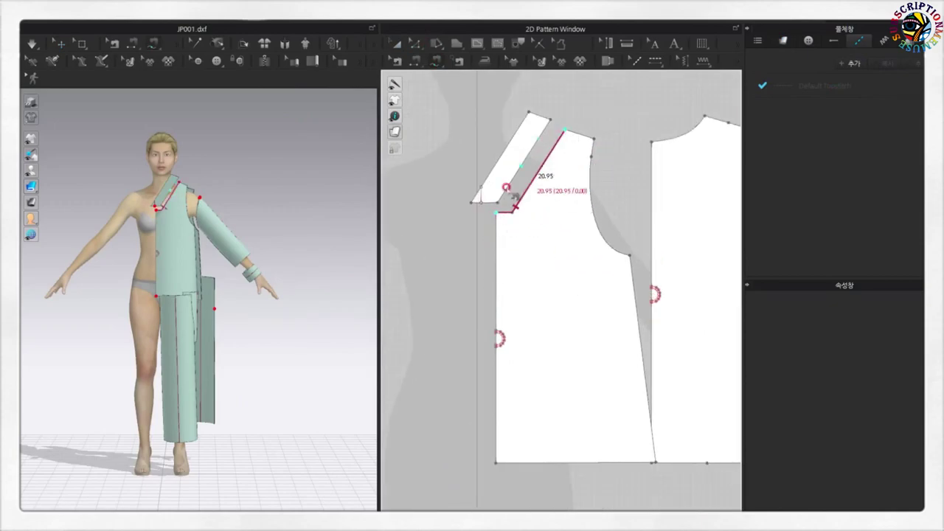
{"action": "left_click", "coordinate": [484, 204]}
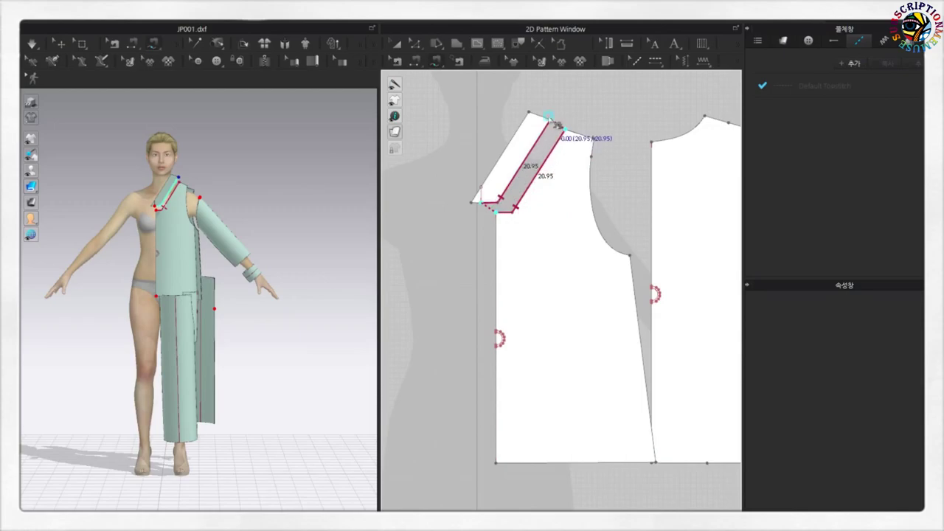
{"action": "left_click", "coordinate": [555, 124]}
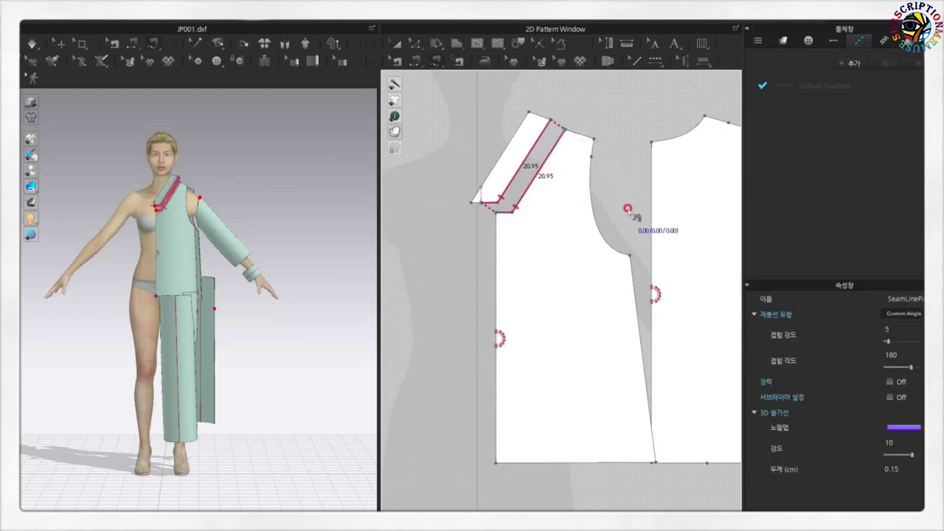
{"action": "scroll", "coordinate": [650, 224], "scroll_direction": "up", "scroll_amount": 2}
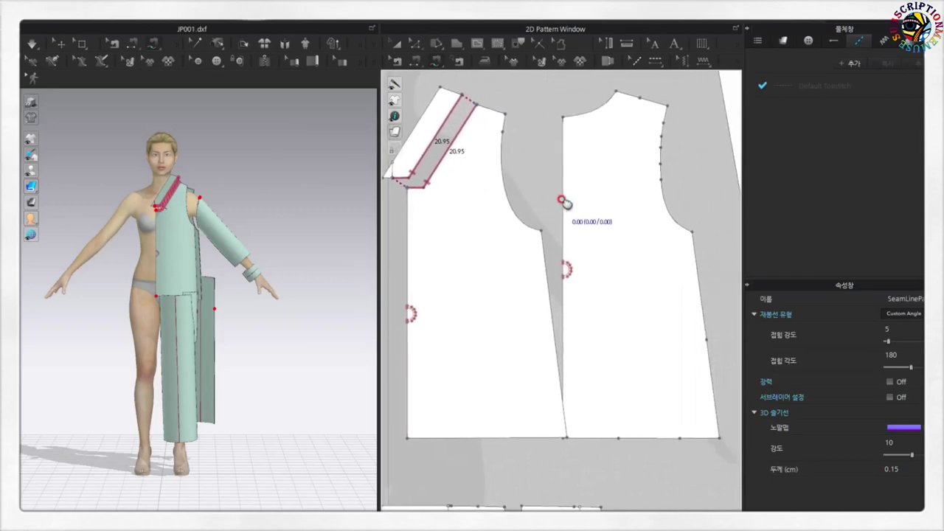
Sew both bodice side seams from armhole to hem (38.02 and 37.96)
{"action": "left_click", "coordinate": [541, 231]}
{"action": "left_click", "coordinate": [566, 436]}
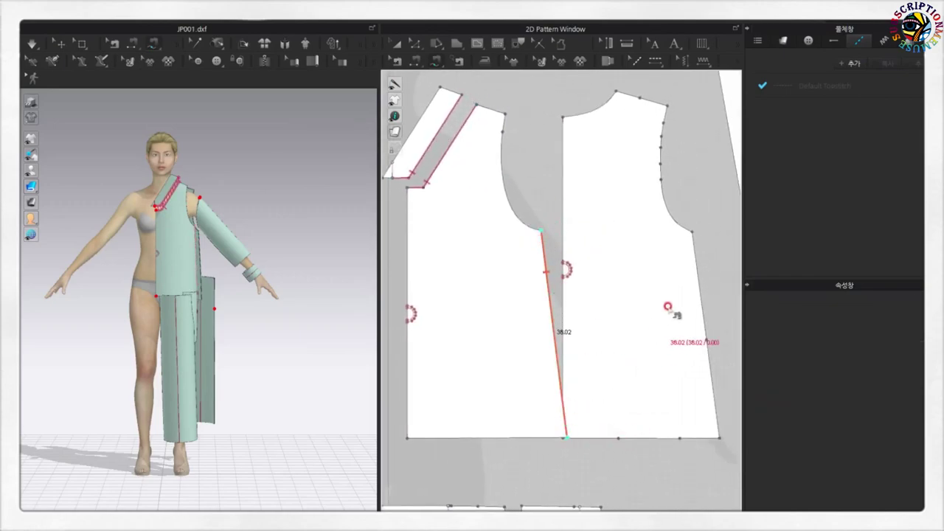
{"action": "left_click", "coordinate": [693, 232]}
{"action": "left_click", "coordinate": [719, 437]}
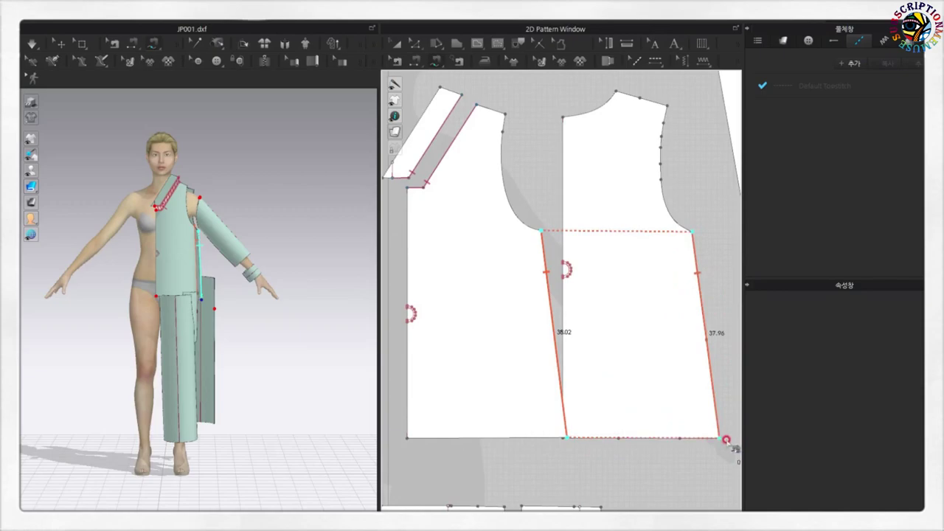
Start a 24.49 armhole-to-sleeve-cap seam, then cancel the unfinished portion
{"action": "mouse_move", "coordinate": [306, 266]}
{"action": "right_mouse_down"}
{"action": "mouse_move", "coordinate": [201, 270]}
{"action": "mouse_move", "coordinate": [310, 270]}
{"action": "right_mouse_up"}
{"action": "scroll", "coordinate": [627, 267], "scroll_direction": "down", "scroll_amount": 3}
{"action": "mouse_move", "coordinate": [674, 267]}
{"action": "right_mouse_down"}
{"action": "mouse_move", "coordinate": [590, 270]}
{"action": "mouse_move", "coordinate": [615, 270]}
{"action": "right_mouse_up"}
{"action": "scroll", "coordinate": [607, 270], "scroll_direction": "up", "scroll_amount": 2}
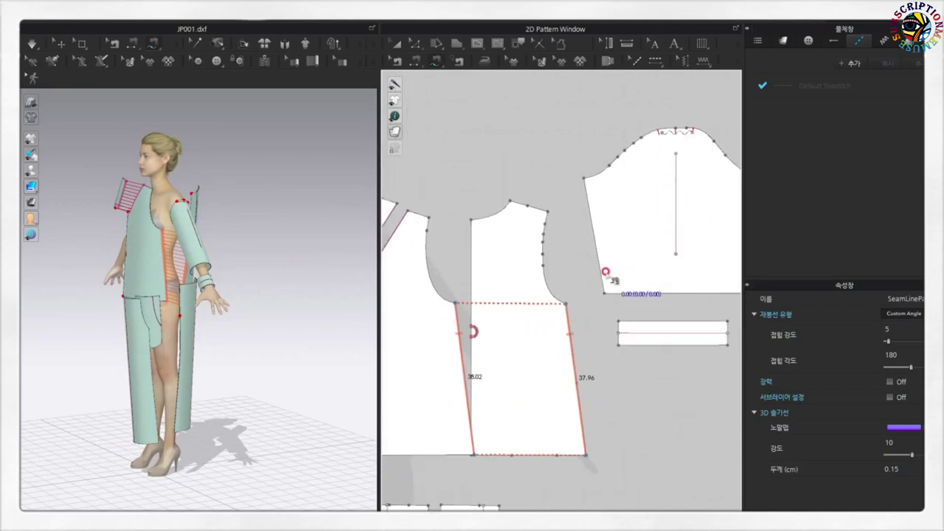
{"action": "left_click", "coordinate": [426, 235]}
{"action": "left_click", "coordinate": [454, 303]}
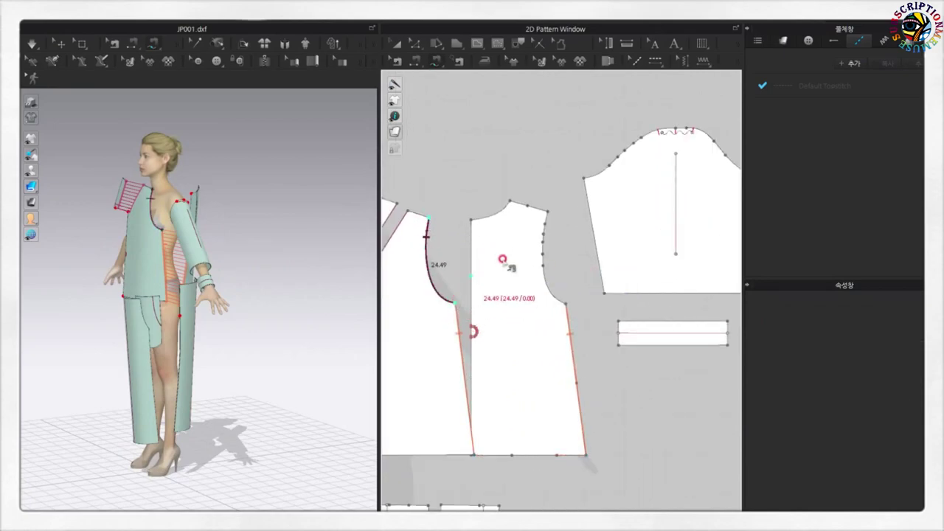
{"action": "left_click", "coordinate": [674, 128]}
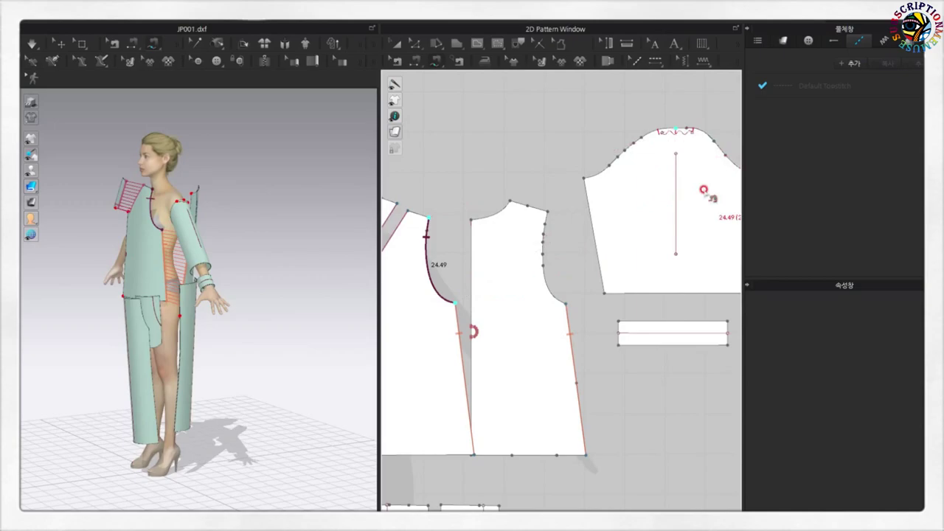
{"action": "scroll", "coordinate": [659, 158], "scroll_direction": "down", "scroll_amount": 2}
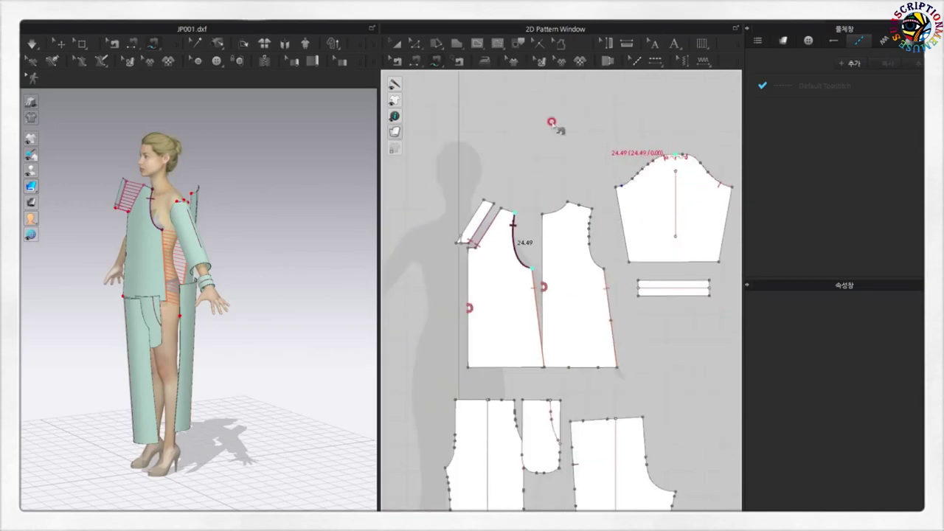
{"action": "left_click", "coordinate": [396, 62]}
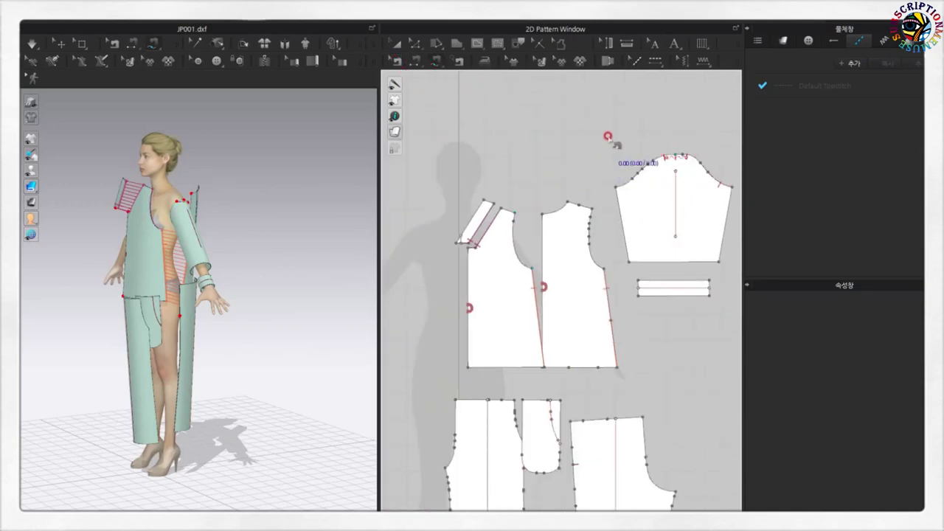
{"action": "scroll", "coordinate": [702, 194], "scroll_direction": "up", "scroll_amount": 1}
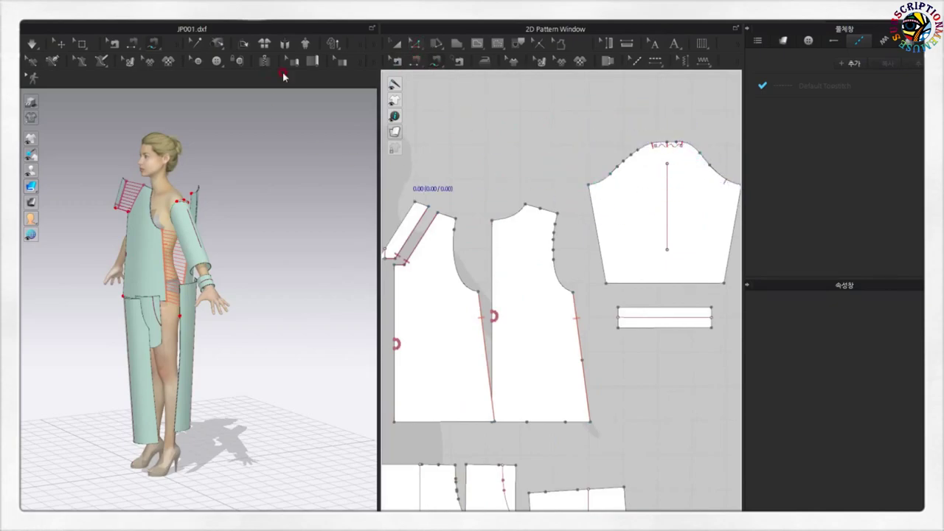
Flip the sleeve piece's surface direction
{"action": "left_click", "coordinate": [416, 44]}
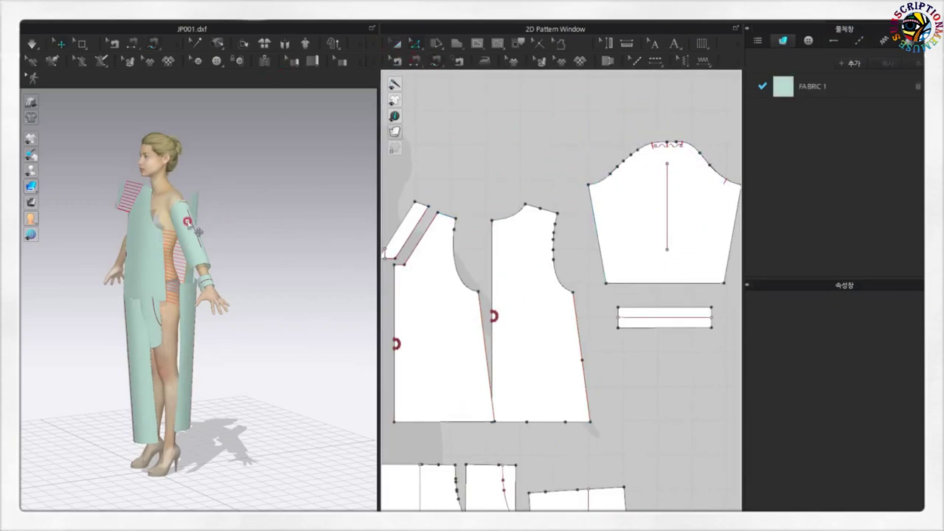
{"action": "left_click", "coordinate": [187, 219]}
{"action": "right_click", "coordinate": [187, 220]}
{"action": "left_click", "coordinate": [227, 346]}
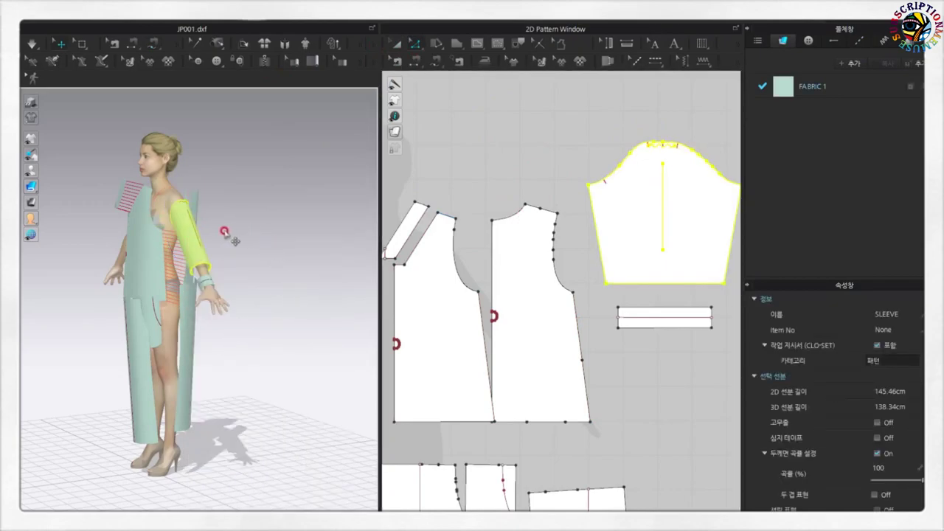
{"action": "right_click_drag", "start_coordinate": [197, 246], "coordinate": [208, 171]}
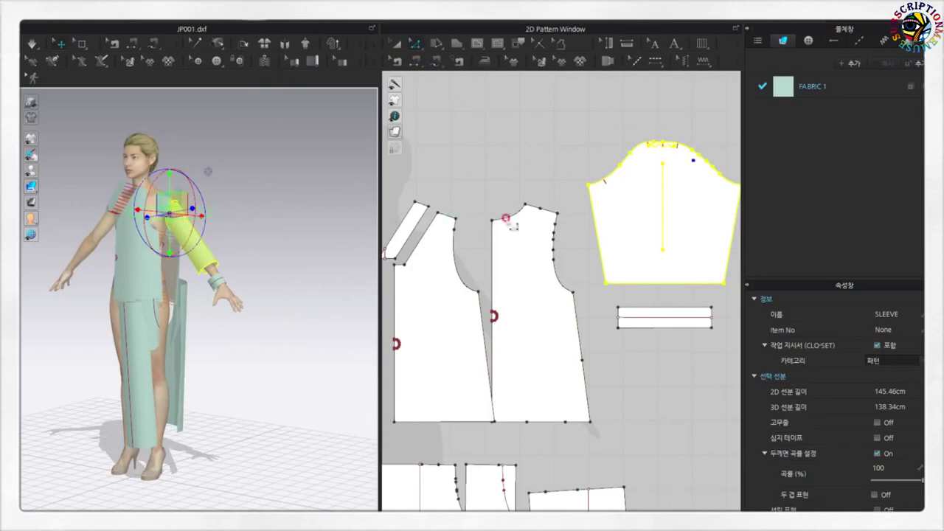
{"action": "left_click", "coordinate": [577, 149]}
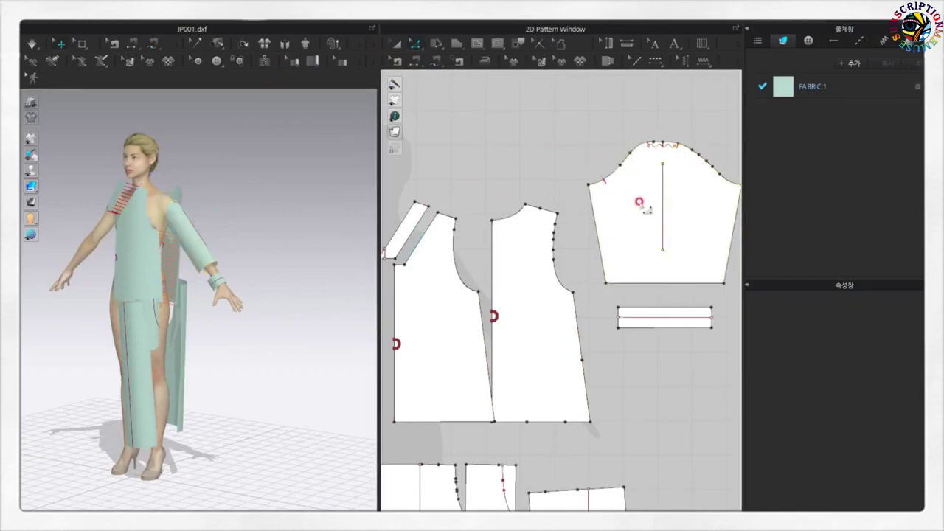
With Segment Sewing, sew the first bodice armhole curve to the sleeve cap
{"action": "left_click", "coordinate": [434, 62]}
{"action": "left_click", "coordinate": [455, 221]}
{"action": "left_click", "coordinate": [478, 291]}
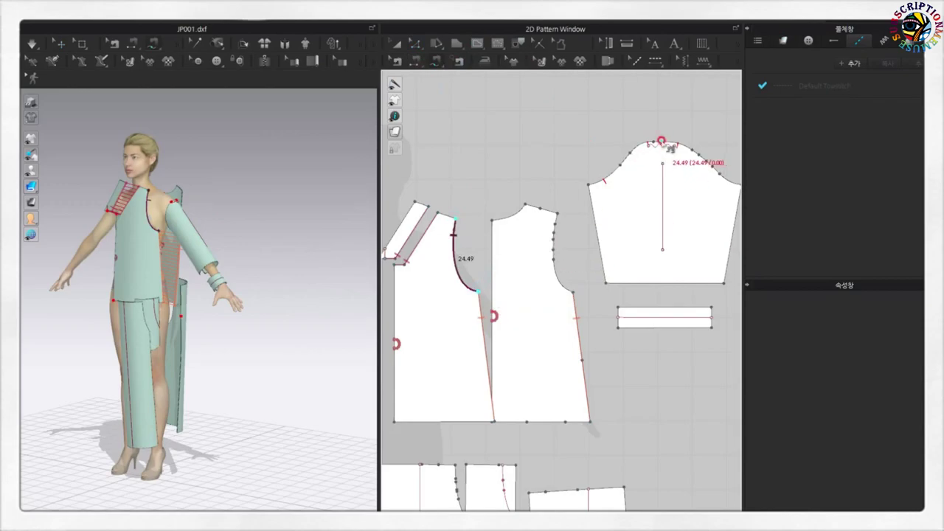
{"action": "left_click", "coordinate": [662, 140]}
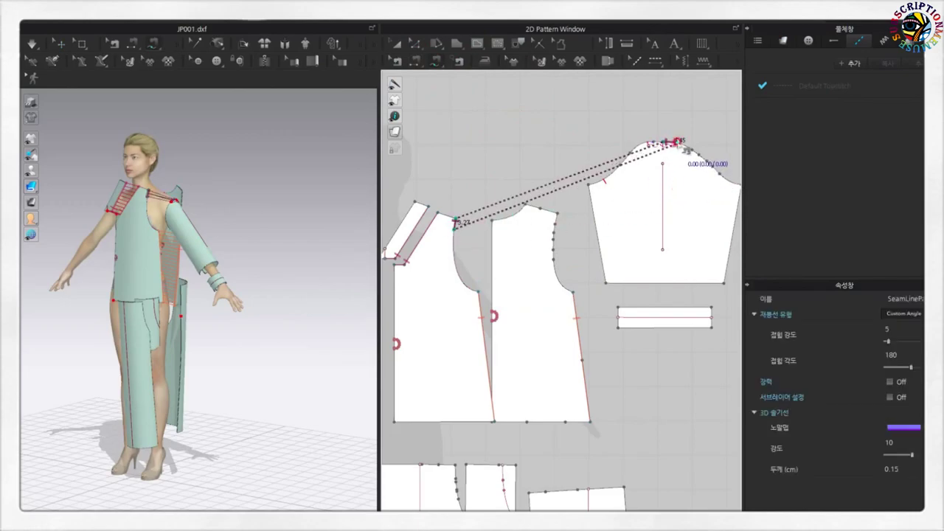
{"action": "left_click", "coordinate": [727, 182]}
{"action": "scroll", "coordinate": [728, 191], "scroll_direction": "up", "scroll_amount": 2}
{"action": "scroll", "coordinate": [728, 190], "scroll_direction": "down", "scroll_amount": 1}
{"action": "scroll", "coordinate": [726, 193], "scroll_direction": "down", "scroll_amount": 1}
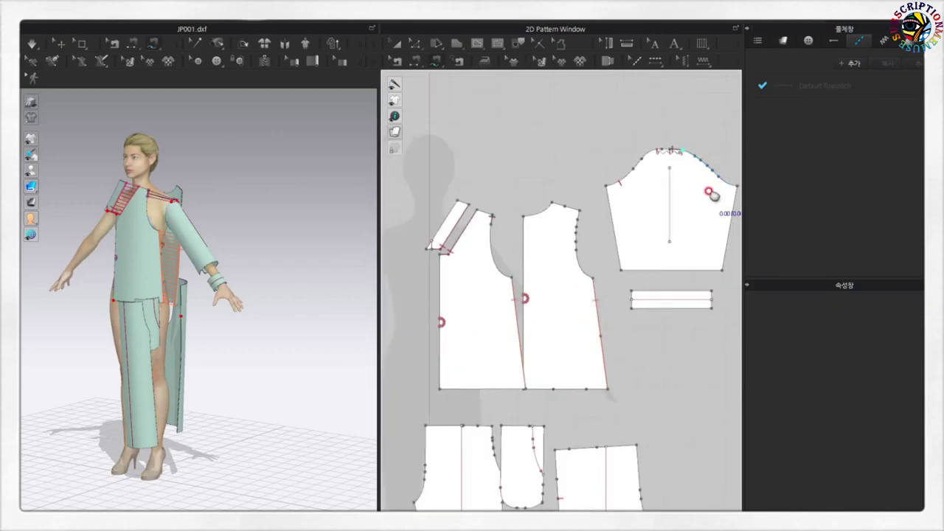
{"action": "scroll", "coordinate": [709, 199], "scroll_direction": "down", "scroll_amount": 1}
Sew the other bodice armhole curve to its matching sleeve-cap segment
{"action": "left_click", "coordinate": [448, 218]}
{"action": "left_click", "coordinate": [475, 283]}
{"action": "scroll", "coordinate": [589, 236], "scroll_direction": "up", "scroll_amount": 1}
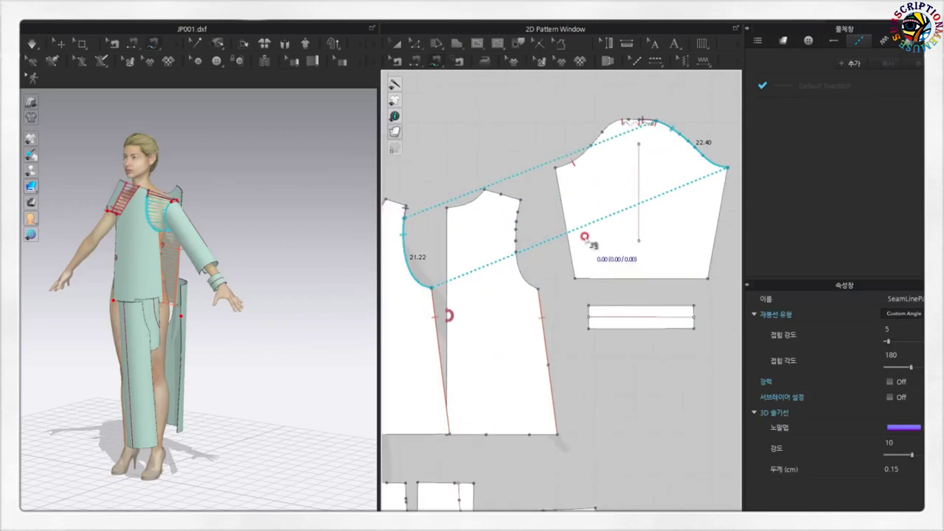
{"action": "scroll", "coordinate": [531, 317], "scroll_direction": "down", "scroll_amount": 1}
{"action": "scroll", "coordinate": [510, 219], "scroll_direction": "up", "scroll_amount": 1}
{"action": "left_click", "coordinate": [504, 213]}
{"action": "left_click", "coordinate": [506, 221]}
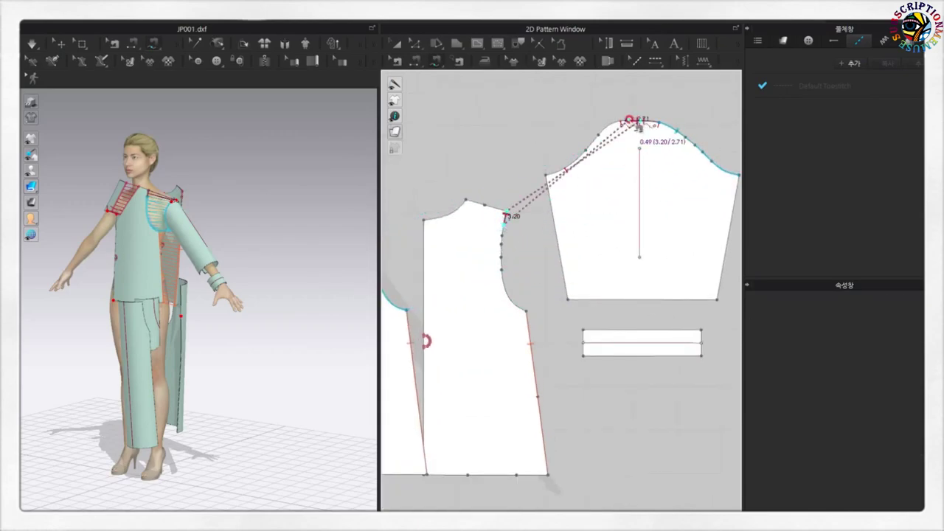
{"action": "scroll", "coordinate": [630, 129], "scroll_direction": "up", "scroll_amount": 1}
{"action": "left_click", "coordinate": [622, 129]}
{"action": "scroll", "coordinate": [568, 210], "scroll_direction": "down", "scroll_amount": 1}
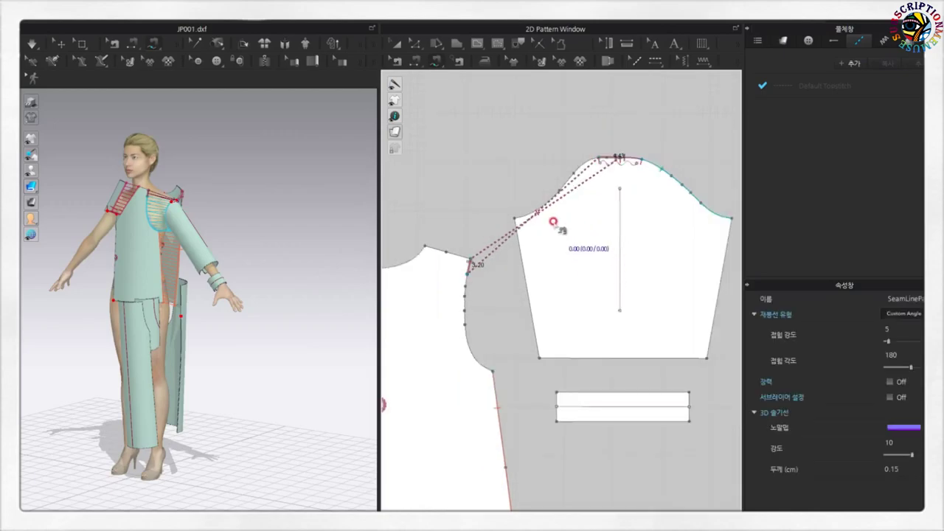
{"action": "scroll", "coordinate": [501, 244], "scroll_direction": "down", "scroll_amount": 1}
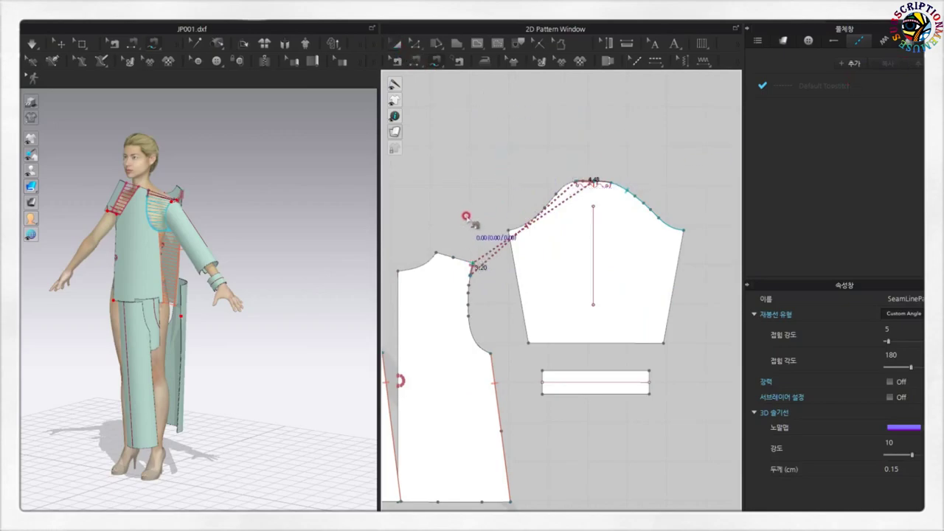
Try another seam from the sleeve edge, dismiss the seam error, and cancel it
{"action": "middle_click_drag", "start_coordinate": [505, 243], "coordinate": [601, 236]}
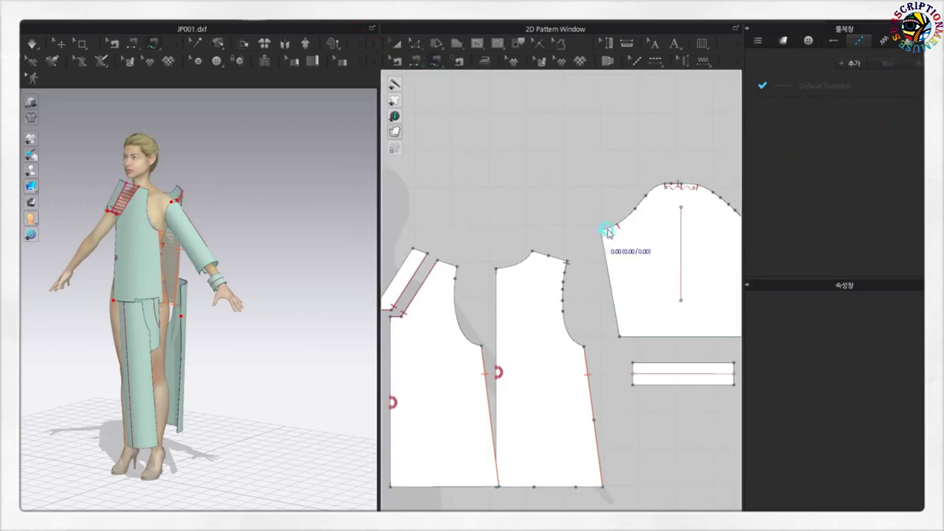
{"action": "left_click", "coordinate": [607, 232]}
{"action": "left_click", "coordinate": [480, 311]}
{"action": "right_click", "coordinate": [601, 158]}
Sew the front sleeve-cap segment to the bodice armhole
{"action": "left_click", "coordinate": [528, 138]}
{"action": "left_click", "coordinate": [436, 60]}
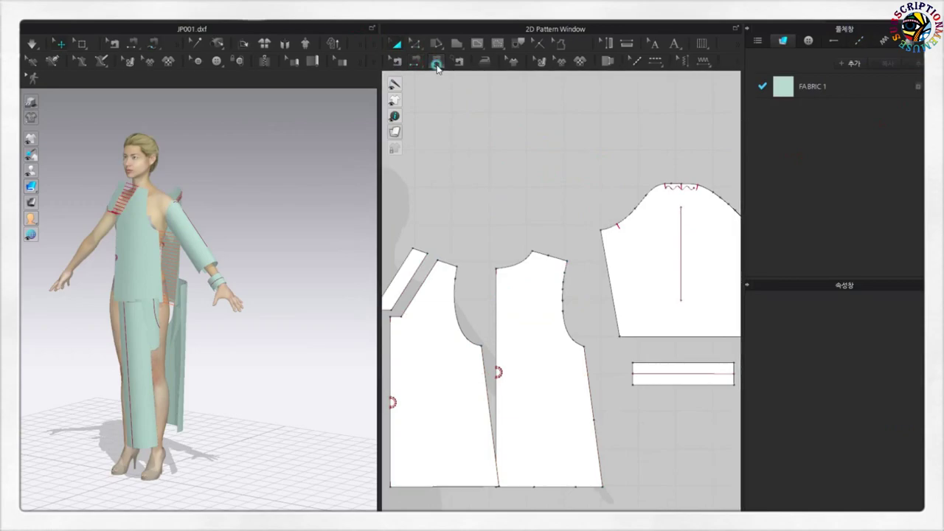
{"action": "left_click", "coordinate": [601, 232]}
{"action": "left_click", "coordinate": [663, 186]}
{"action": "left_click", "coordinate": [480, 344]}
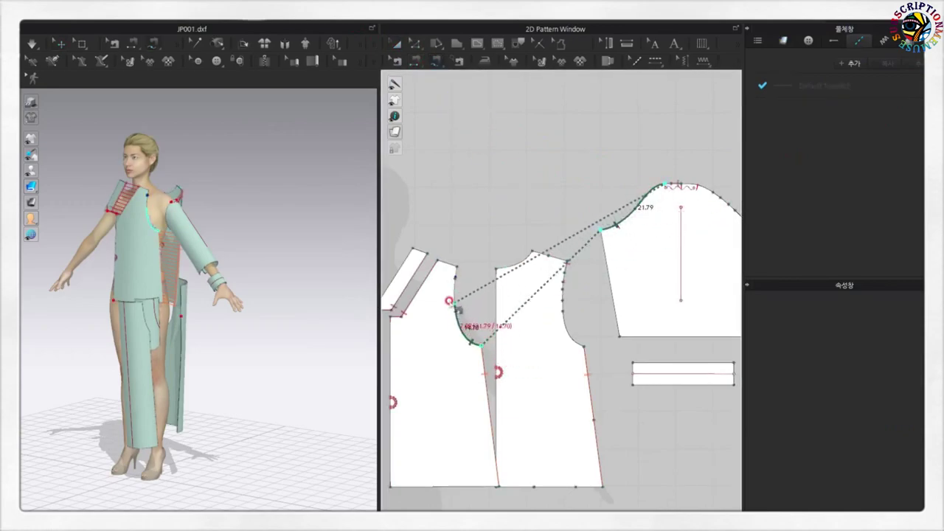
{"action": "scroll", "coordinate": [456, 308], "scroll_direction": "up", "scroll_amount": 2}
{"action": "scroll", "coordinate": [459, 295], "scroll_direction": "up", "scroll_amount": 2}
{"action": "scroll", "coordinate": [446, 266], "scroll_direction": "up", "scroll_amount": 2}
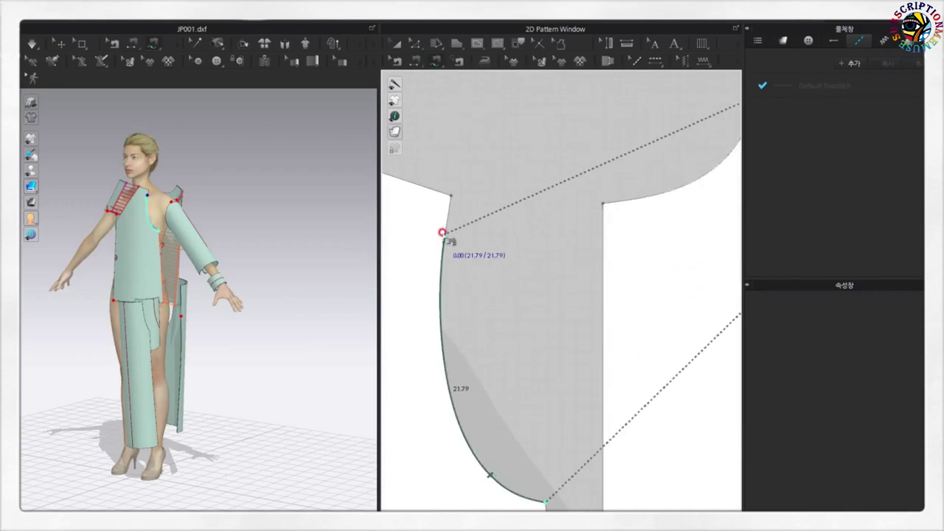
{"action": "left_click", "coordinate": [442, 233]}
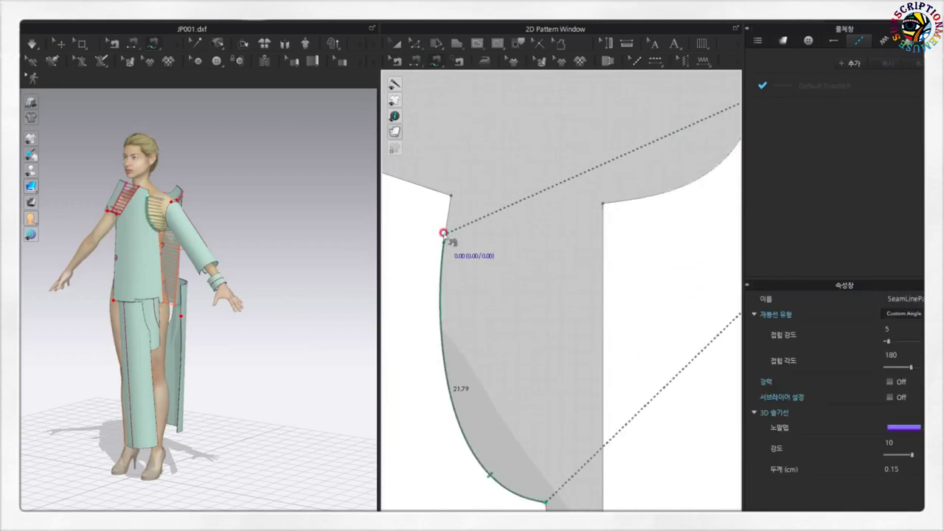
Join a short armhole-top segment to its matching short sleeve-cap segment
{"action": "left_click", "coordinate": [451, 195]}
{"action": "scroll", "coordinate": [678, 327], "scroll_direction": "down", "scroll_amount": 3}
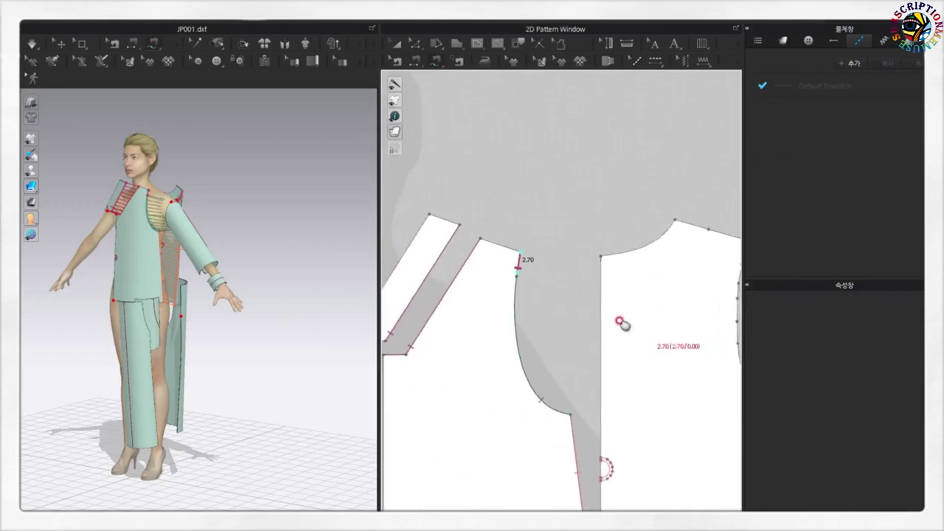
{"action": "scroll", "coordinate": [619, 322], "scroll_direction": "down", "scroll_amount": 3}
{"action": "middle_click_drag", "start_coordinate": [716, 273], "coordinate": [610, 301]}
{"action": "scroll", "coordinate": [630, 247], "scroll_direction": "up", "scroll_amount": 3}
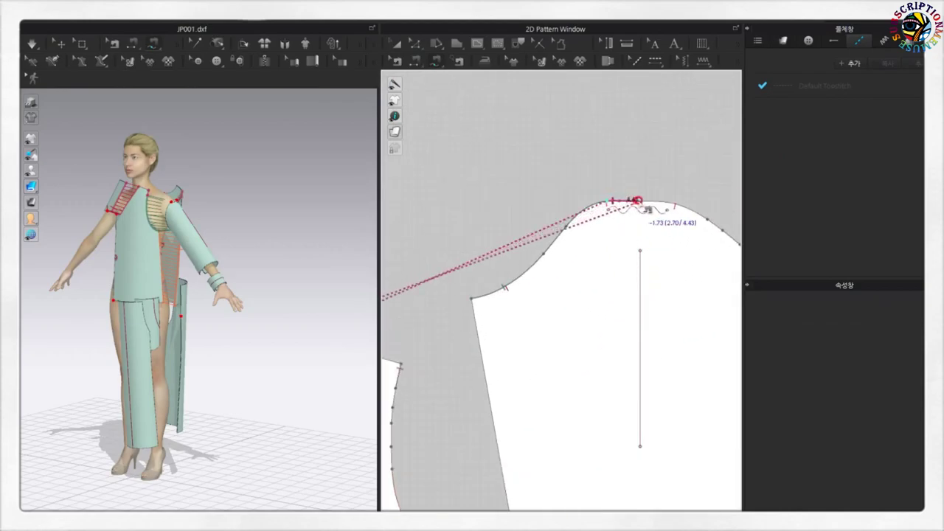
{"action": "left_click", "coordinate": [637, 201]}
{"action": "scroll", "coordinate": [632, 295], "scroll_direction": "down", "scroll_amount": 3}
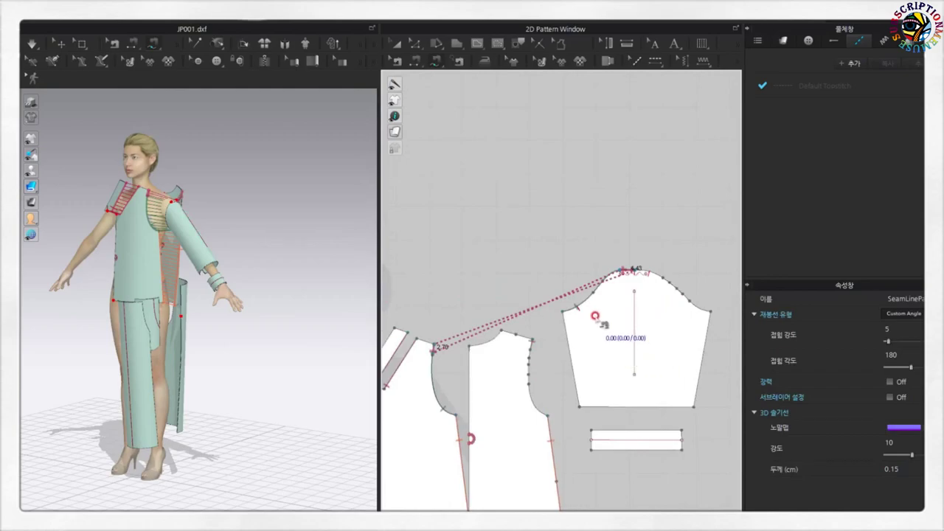
{"action": "scroll", "coordinate": [589, 344], "scroll_direction": "down", "scroll_amount": 1}
{"action": "scroll", "coordinate": [547, 369], "scroll_direction": "down", "scroll_amount": 1}
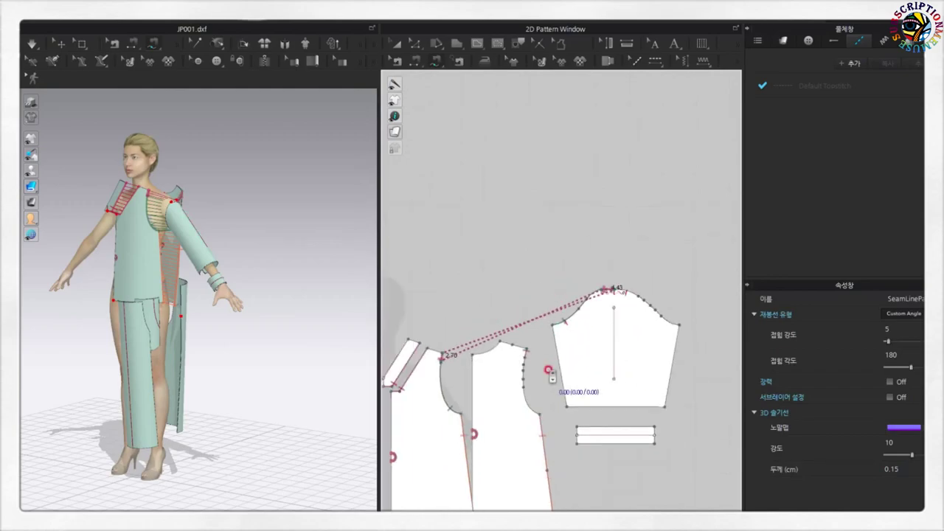
{"action": "scroll", "coordinate": [485, 376], "scroll_direction": "up", "scroll_amount": 2}
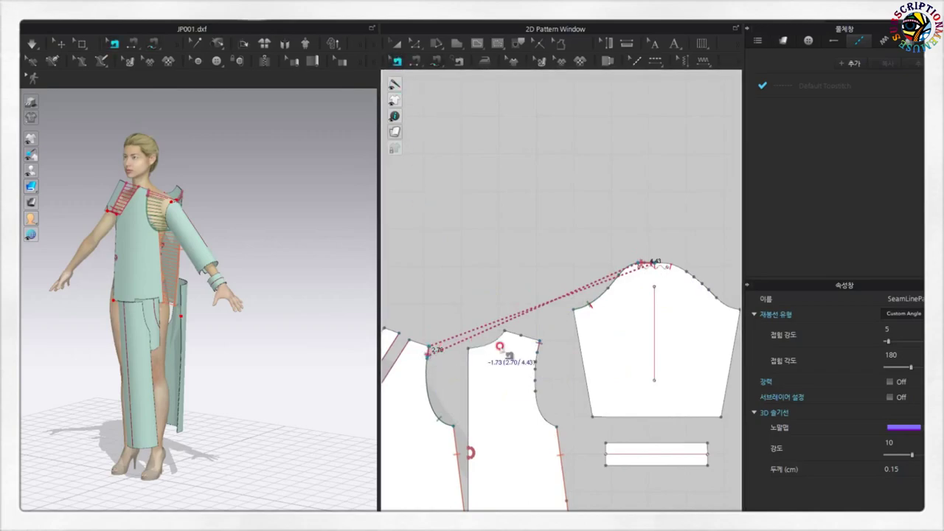
{"action": "scroll", "coordinate": [574, 378], "scroll_direction": "up", "scroll_amount": 1}
{"action": "scroll", "coordinate": [494, 417], "scroll_direction": "down", "scroll_amount": 1}
Sew the back sleeve-cap curve to the other bodice armhole
{"action": "left_click", "coordinate": [398, 360]}
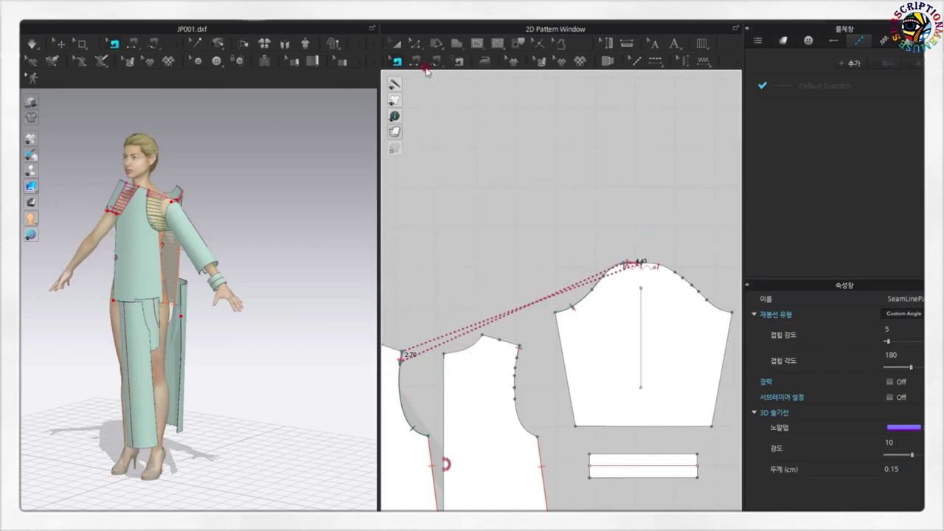
{"action": "left_click", "coordinate": [518, 348]}
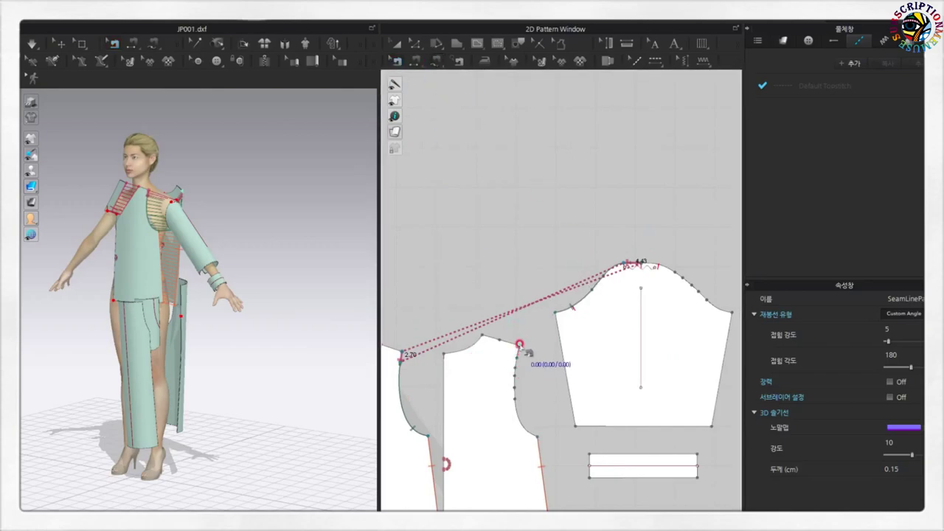
{"action": "left_click", "coordinate": [730, 315]}
{"action": "left_click", "coordinate": [658, 263]}
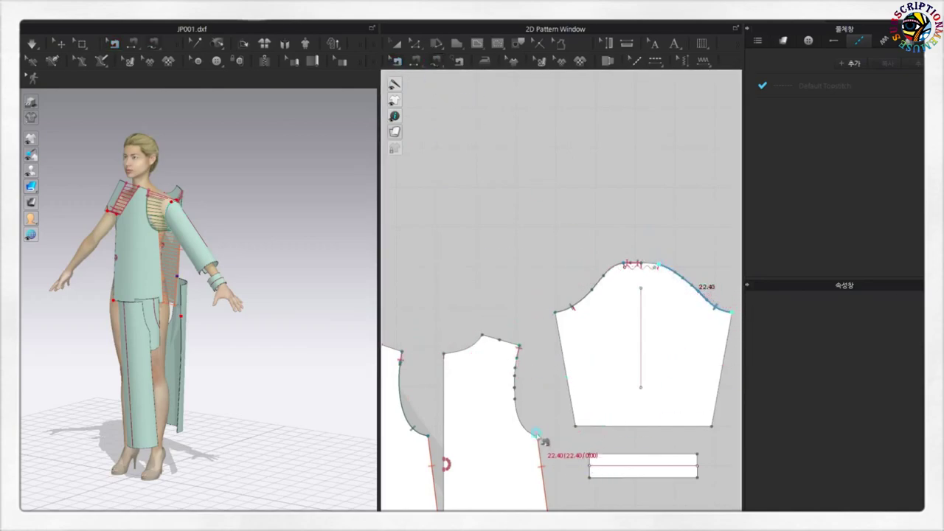
{"action": "scroll", "coordinate": [517, 359], "scroll_direction": "up", "scroll_amount": 3}
{"action": "scroll", "coordinate": [518, 353], "scroll_direction": "up", "scroll_amount": 2}
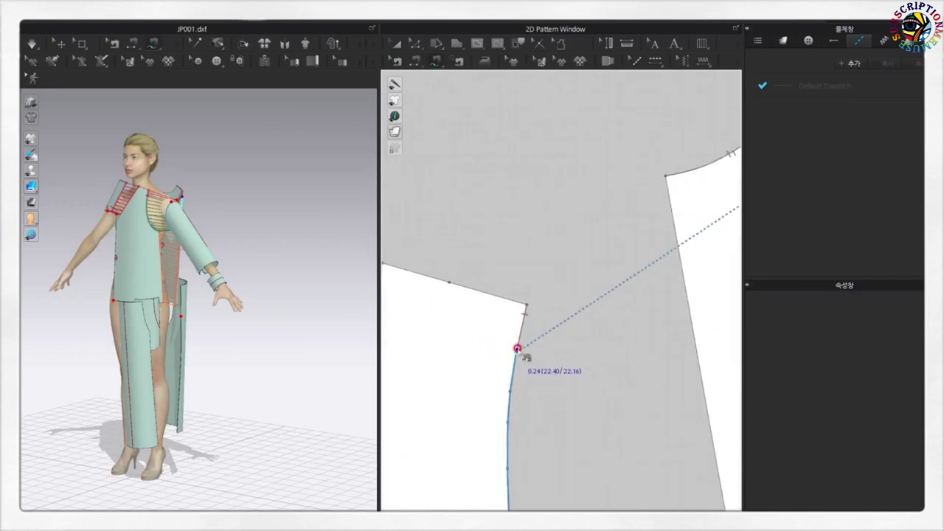
{"action": "left_click", "coordinate": [522, 352]}
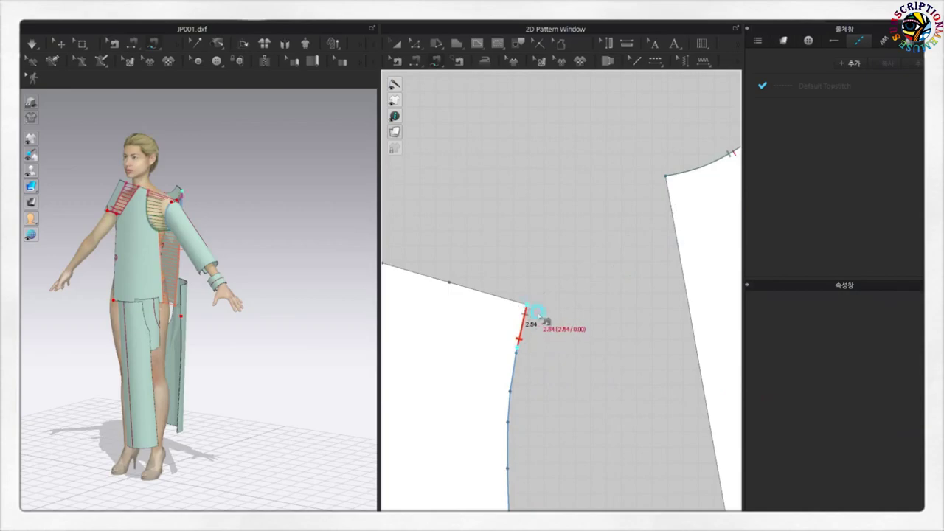
Finish the remaining short seam at the sleeve-cap top, completing the 2.70 and 2.84 seams
{"action": "scroll", "coordinate": [535, 324], "scroll_direction": "down", "scroll_amount": 2}
{"action": "scroll", "coordinate": [659, 362], "scroll_direction": "down", "scroll_amount": 2}
{"action": "middle_click_drag", "start_coordinate": [673, 382], "coordinate": [524, 339]}
{"action": "scroll", "coordinate": [649, 221], "scroll_direction": "up", "scroll_amount": 3}
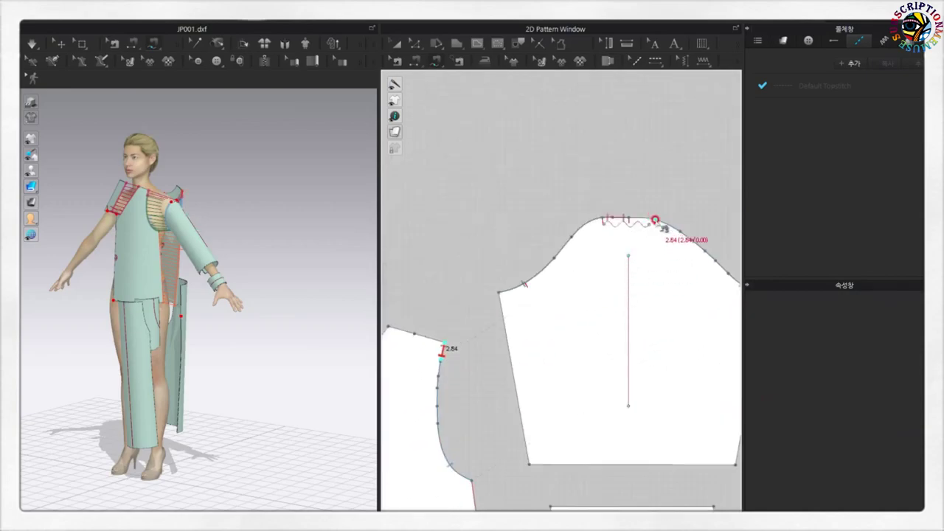
{"action": "left_click", "coordinate": [632, 217]}
{"action": "scroll", "coordinate": [543, 391], "scroll_direction": "down", "scroll_amount": 2}
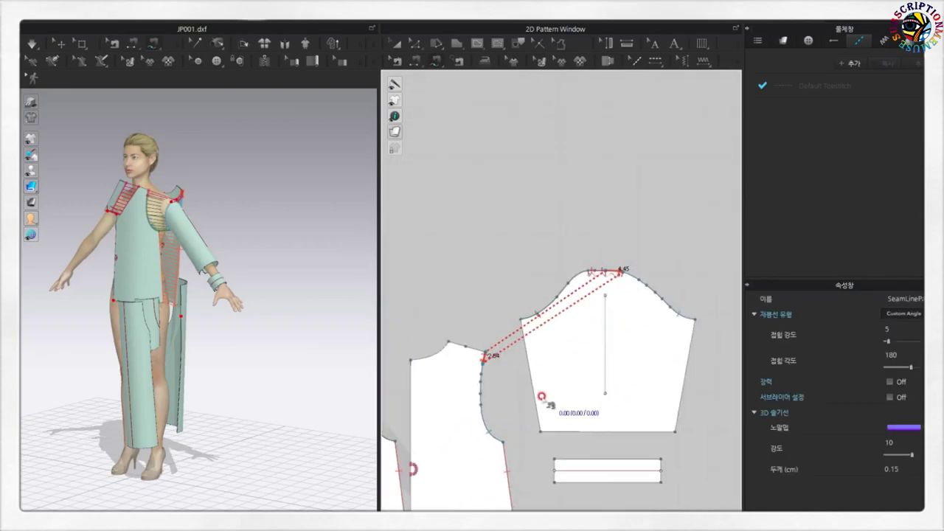
{"action": "scroll", "coordinate": [432, 401], "scroll_direction": "up", "scroll_amount": 1}
{"action": "middle_click_drag", "start_coordinate": [432, 400], "coordinate": [530, 397]}
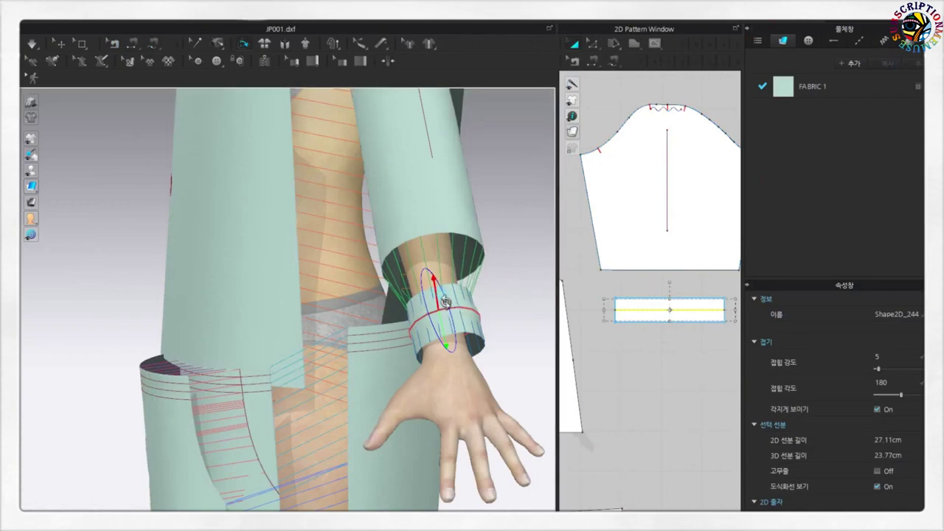
Slide the cuff band up into place around the avatar's wrist
{"action": "left_click_drag", "start_coordinate": [445, 302], "coordinate": [445, 289]}
{"action": "left_click_drag", "start_coordinate": [445, 330], "coordinate": [445, 298]}
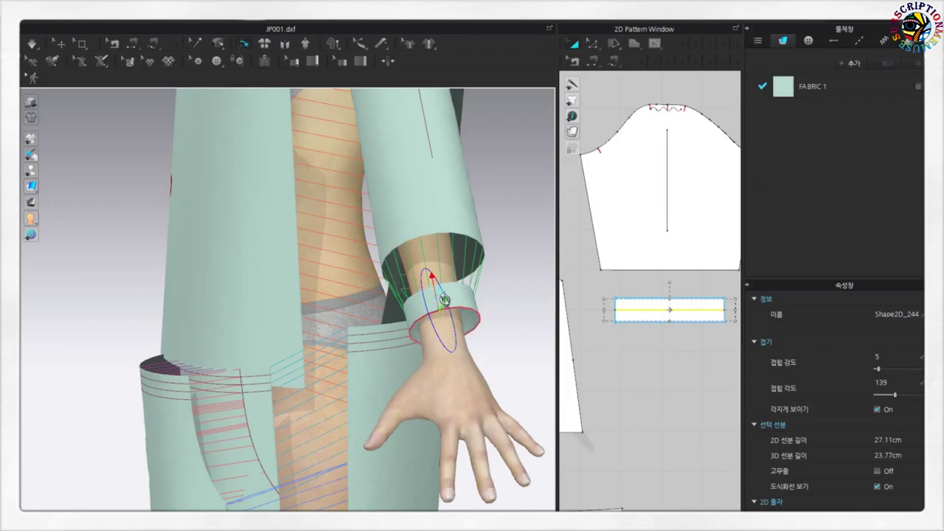
{"action": "mouse_move", "coordinate": [467, 280]}
{"action": "right_mouse_down"}
{"action": "mouse_move", "coordinate": [436, 231]}
{"action": "mouse_move", "coordinate": [474, 253]}
{"action": "mouse_move", "coordinate": [419, 337]}
{"action": "right_mouse_up"}
Deselect the cuff and zoom out to view the whole avatar from the front
{"action": "scroll", "coordinate": [419, 337], "scroll_direction": "down", "scroll_amount": 3}
{"action": "scroll", "coordinate": [467, 350], "scroll_direction": "down", "scroll_amount": 2}
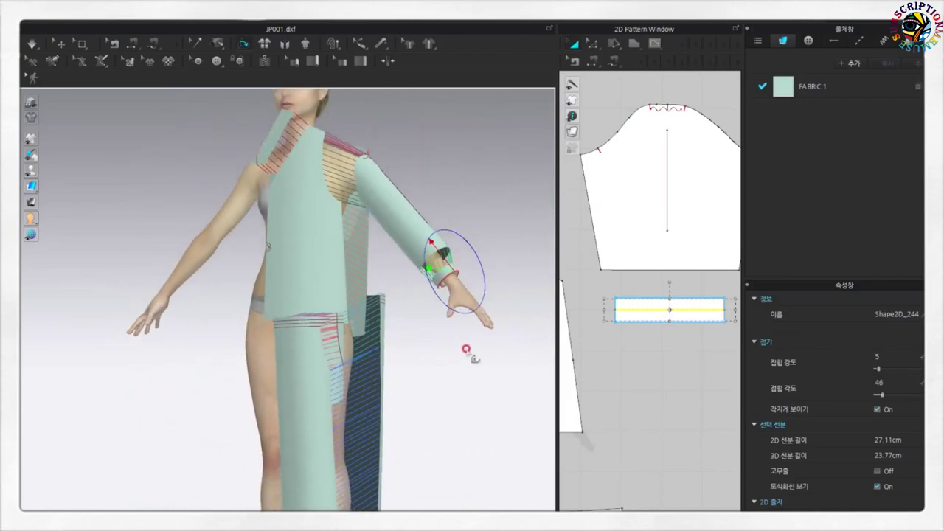
{"action": "scroll", "coordinate": [499, 362], "scroll_direction": "down", "scroll_amount": 2}
{"action": "scroll", "coordinate": [515, 316], "scroll_direction": "down", "scroll_amount": 1}
{"action": "left_click", "coordinate": [516, 316]}
{"action": "right_click_drag", "start_coordinate": [516, 315], "coordinate": [453, 312]}
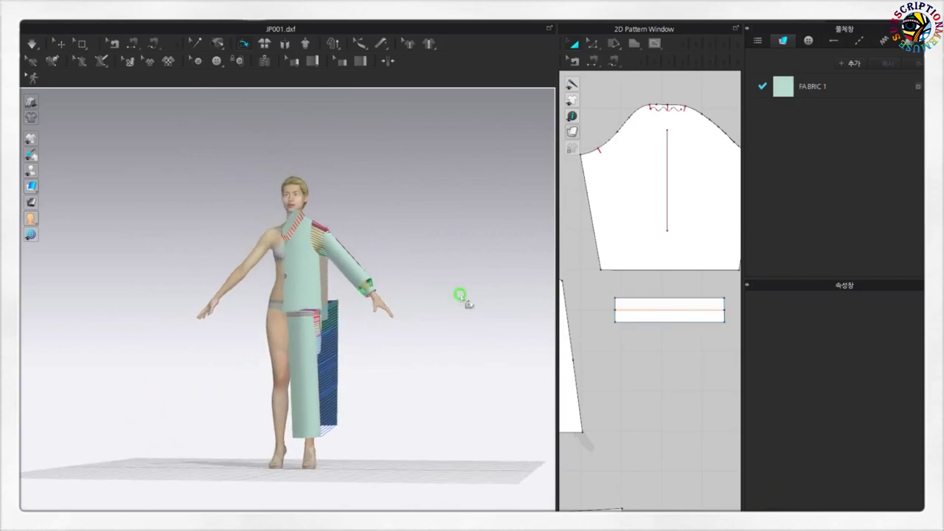
{"action": "left_click", "coordinate": [61, 45]}
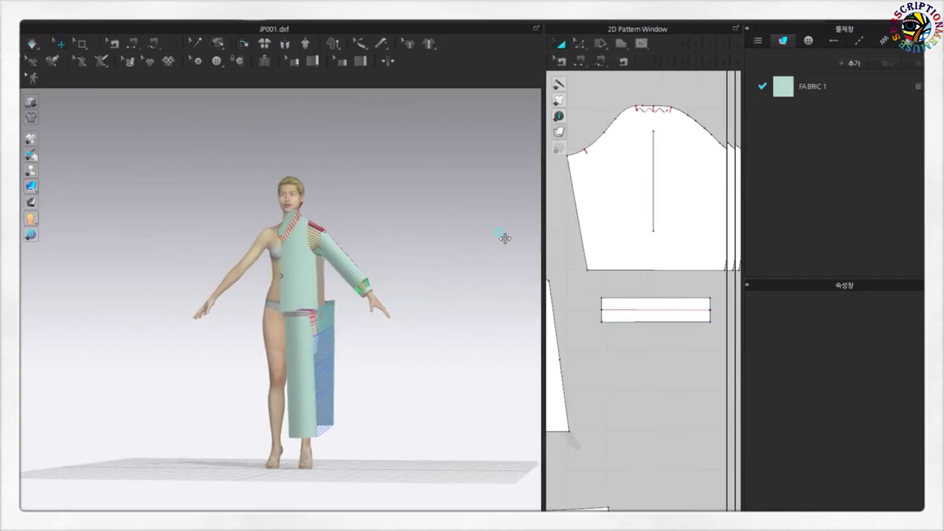
Clone all pattern pieces as symmetric copies with their sewing lines and place them
{"action": "left_click_drag", "start_coordinate": [550, 231], "coordinate": [420, 236]}
{"action": "scroll", "coordinate": [596, 270], "scroll_direction": "down", "scroll_amount": 3}
{"action": "left_click_drag", "start_coordinate": [643, 224], "coordinate": [512, 375]}
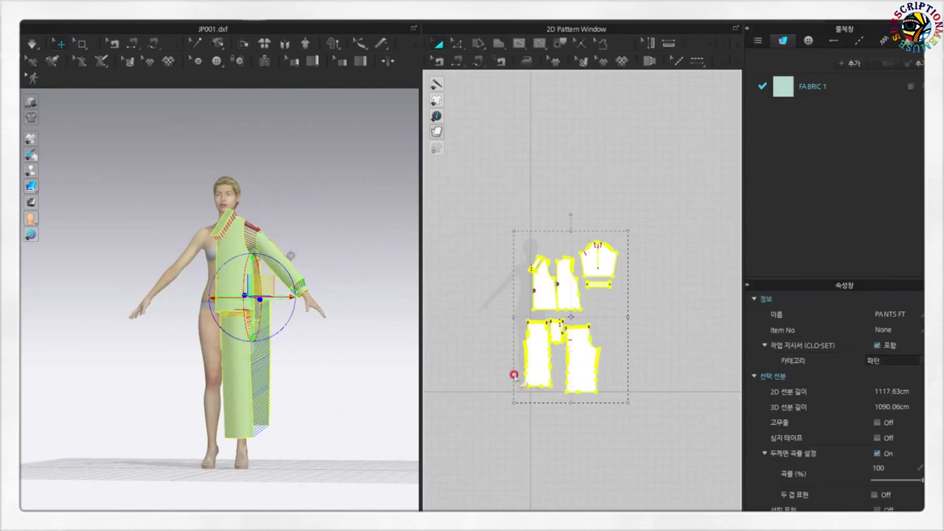
{"action": "right_click", "coordinate": [542, 284]}
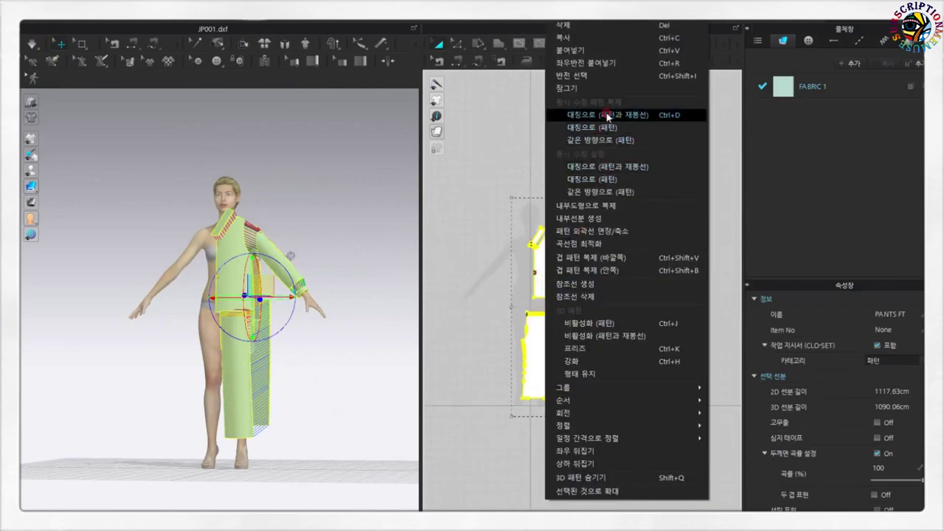
{"action": "left_click", "coordinate": [605, 115]}
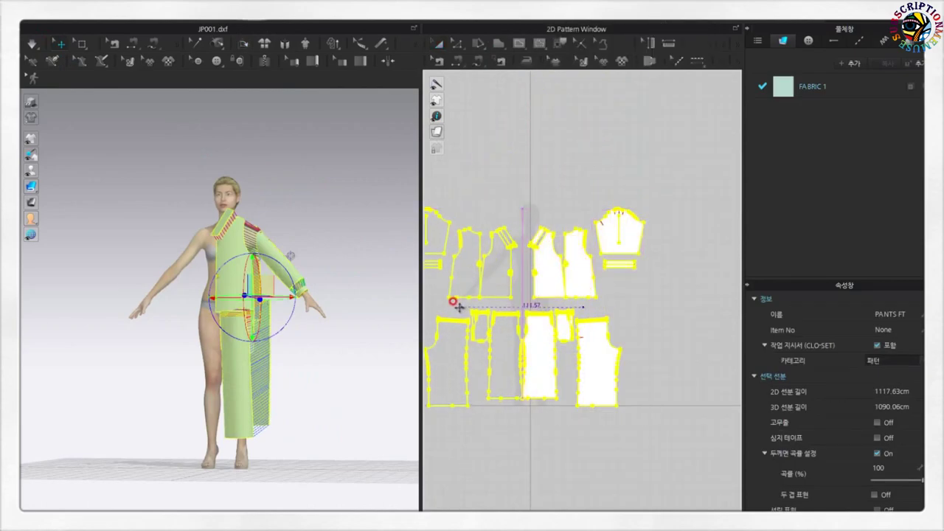
{"action": "left_click", "coordinate": [461, 306]}
Clear the pattern selection and pick the front bodice piece
{"action": "scroll", "coordinate": [190, 287], "scroll_direction": "up", "scroll_amount": 3}
{"action": "scroll", "coordinate": [190, 287], "scroll_direction": "up", "scroll_amount": 3}
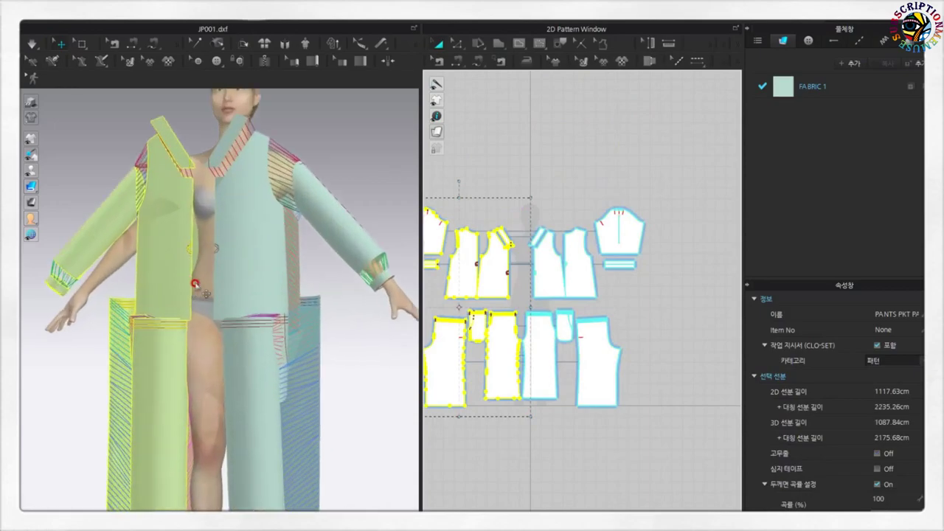
{"action": "scroll", "coordinate": [467, 289], "scroll_direction": "up", "scroll_amount": 2}
{"action": "scroll", "coordinate": [450, 272], "scroll_direction": "up", "scroll_amount": 2}
{"action": "left_click", "coordinate": [590, 125]}
{"action": "left_click", "coordinate": [540, 223]}
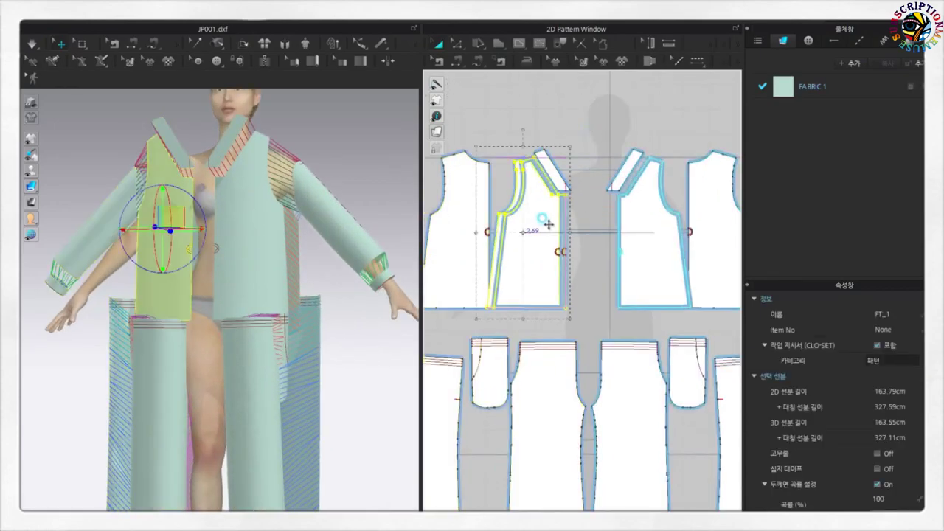
{"action": "scroll", "coordinate": [594, 229], "scroll_direction": "up", "scroll_amount": 1}
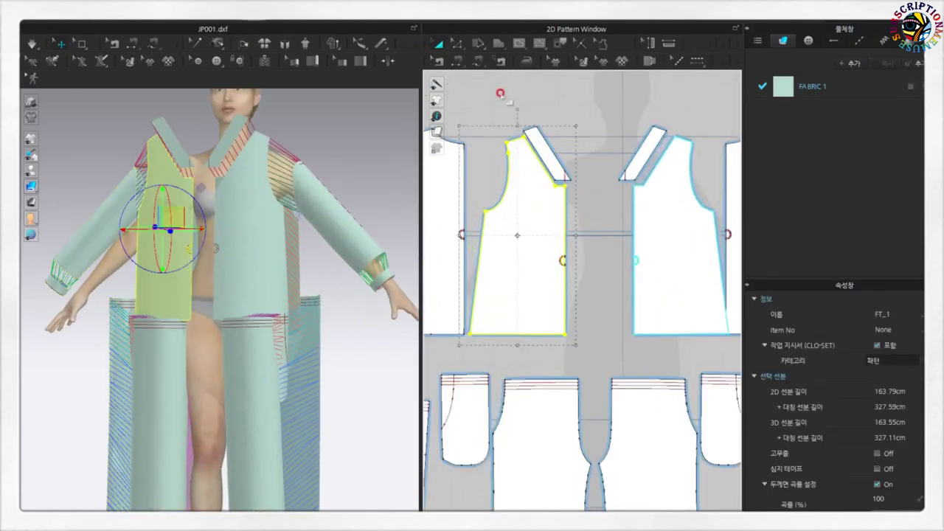
{"action": "scroll", "coordinate": [604, 195], "scroll_direction": "up", "scroll_amount": 2}
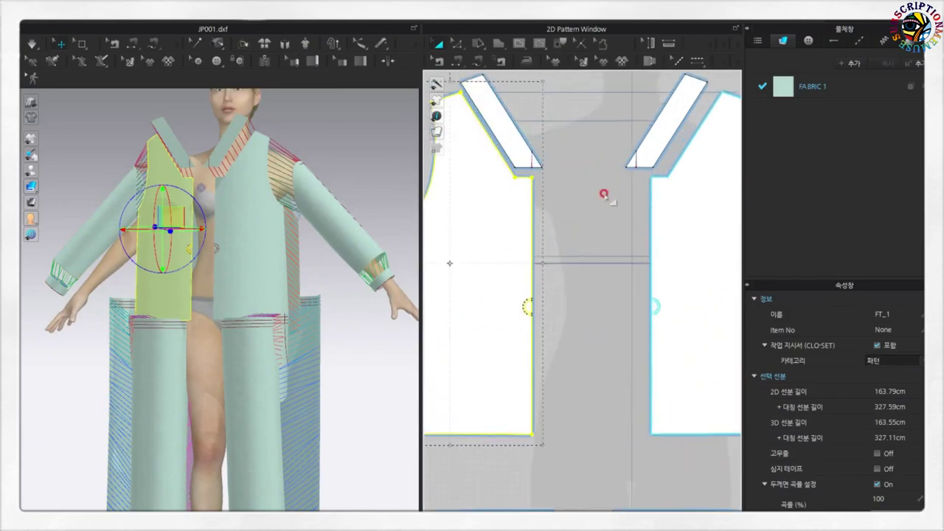
Sew the two front pieces together along their centre front edges
{"action": "left_click", "coordinate": [459, 44]}
{"action": "left_click", "coordinate": [531, 178]}
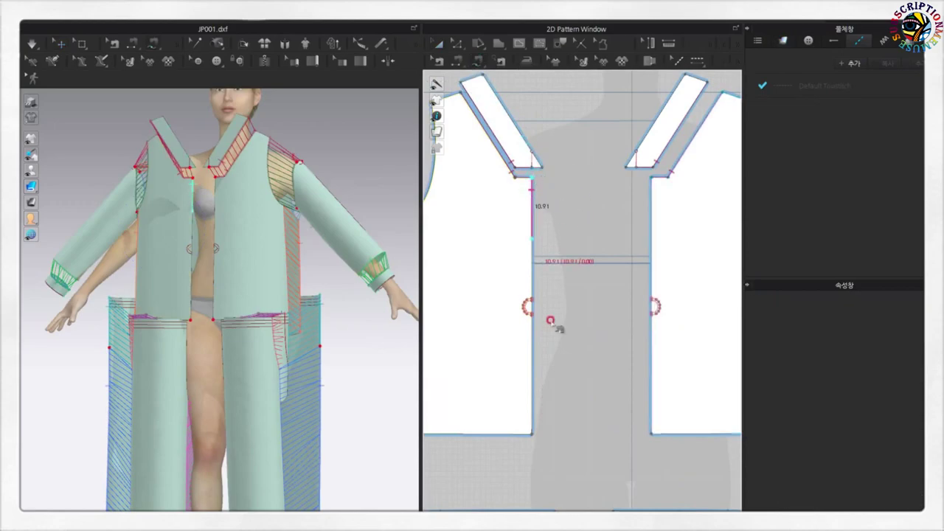
{"action": "left_click", "coordinate": [531, 436]}
{"action": "left_click", "coordinate": [651, 178]}
{"action": "left_click", "coordinate": [650, 433]}
{"action": "scroll", "coordinate": [589, 362], "scroll_direction": "down", "scroll_amount": 3}
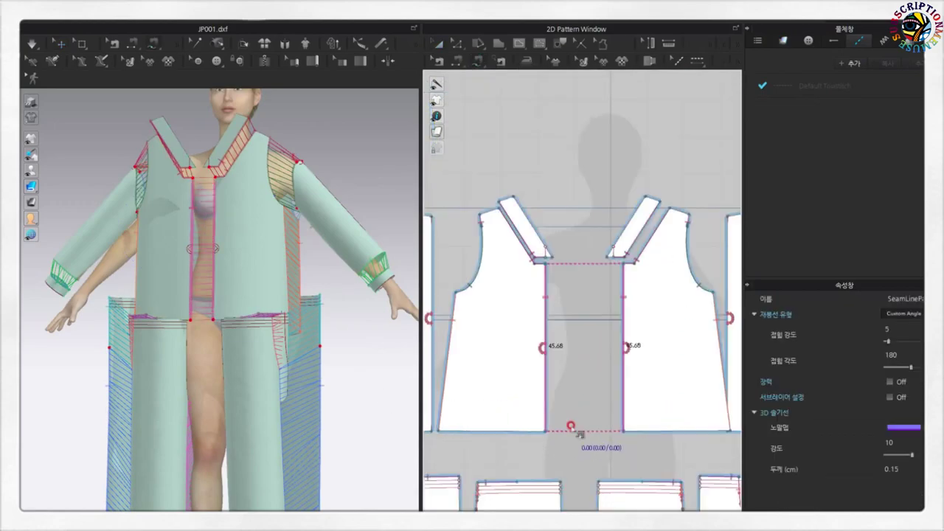
{"action": "scroll", "coordinate": [568, 434], "scroll_direction": "down", "scroll_amount": 3}
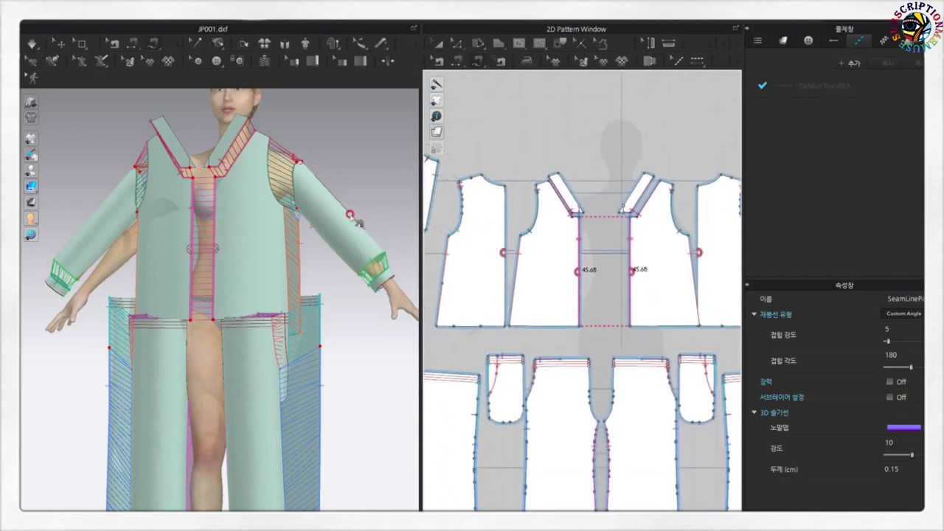
Sew the two back halves together along the centre back edge
{"action": "right_click_drag", "start_coordinate": [359, 221], "coordinate": [225, 146]}
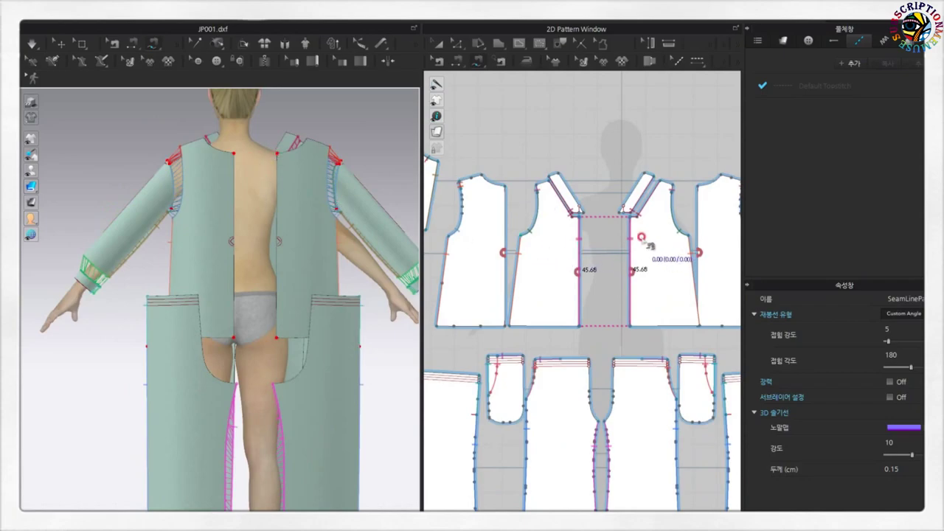
{"action": "left_click", "coordinate": [505, 187]}
{"action": "left_click", "coordinate": [506, 323]}
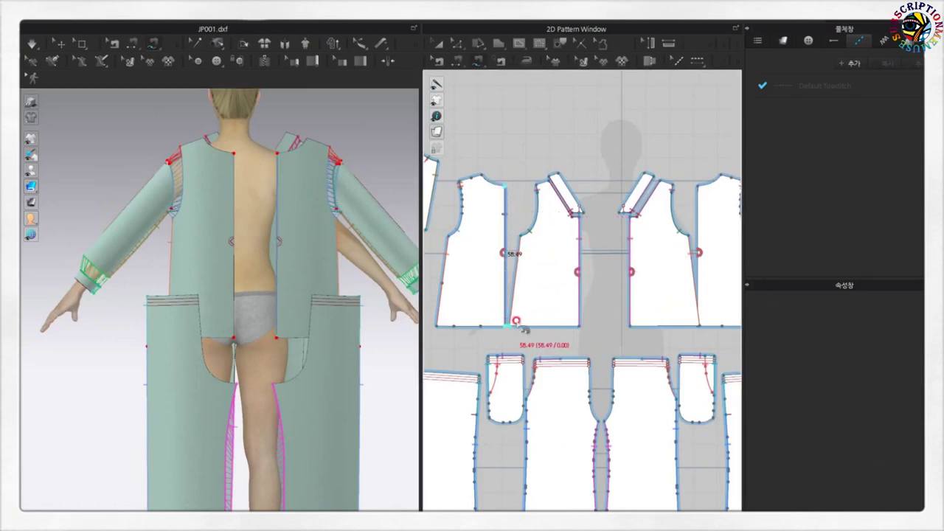
{"action": "left_click", "coordinate": [699, 324]}
Seam the back neckline edge to the short top edge of the other piece
{"action": "right_click_drag", "start_coordinate": [310, 254], "coordinate": [317, 243]}
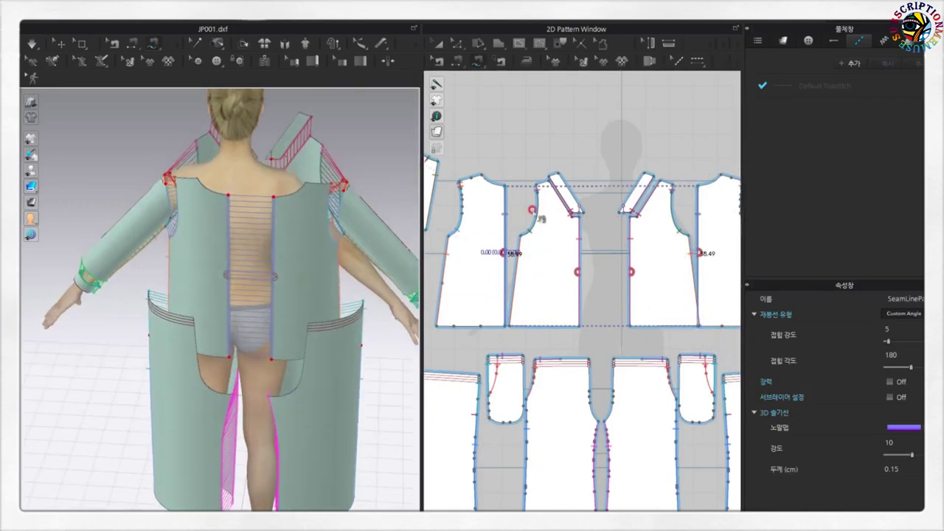
{"action": "scroll", "coordinate": [549, 221], "scroll_direction": "up", "scroll_amount": 3}
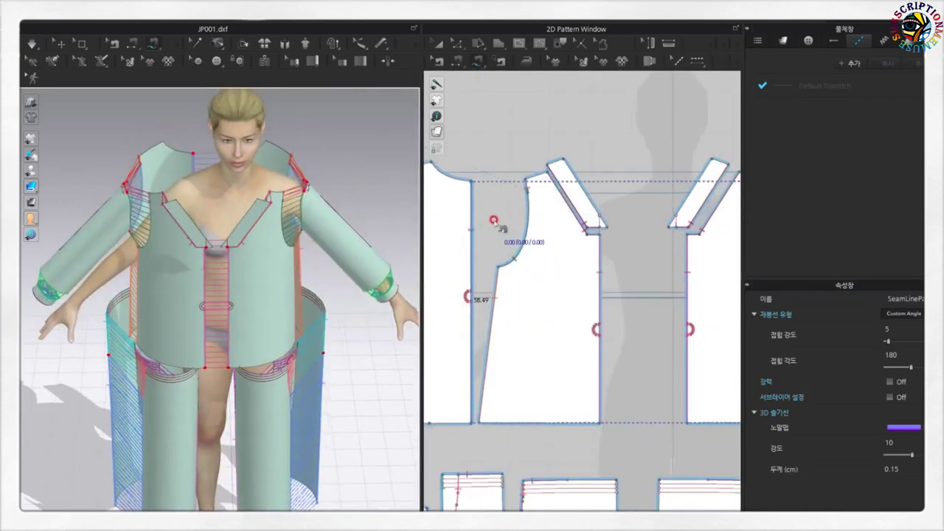
{"action": "scroll", "coordinate": [529, 251], "scroll_direction": "down", "scroll_amount": 2}
{"action": "scroll", "coordinate": [528, 248], "scroll_direction": "down", "scroll_amount": 2}
{"action": "scroll", "coordinate": [520, 239], "scroll_direction": "up", "scroll_amount": 3}
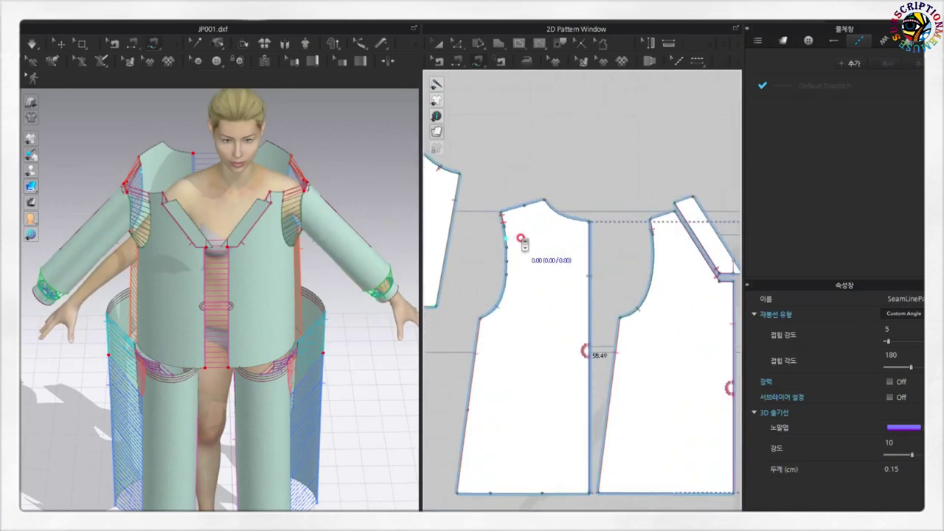
{"action": "left_click", "coordinate": [542, 202]}
{"action": "left_click", "coordinate": [526, 206]}
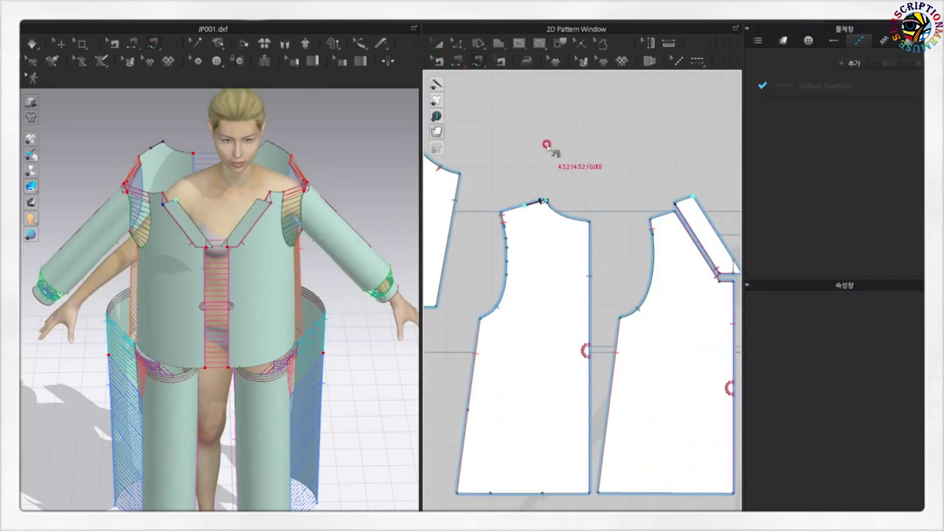
{"action": "scroll", "coordinate": [669, 208], "scroll_direction": "up", "scroll_amount": 2}
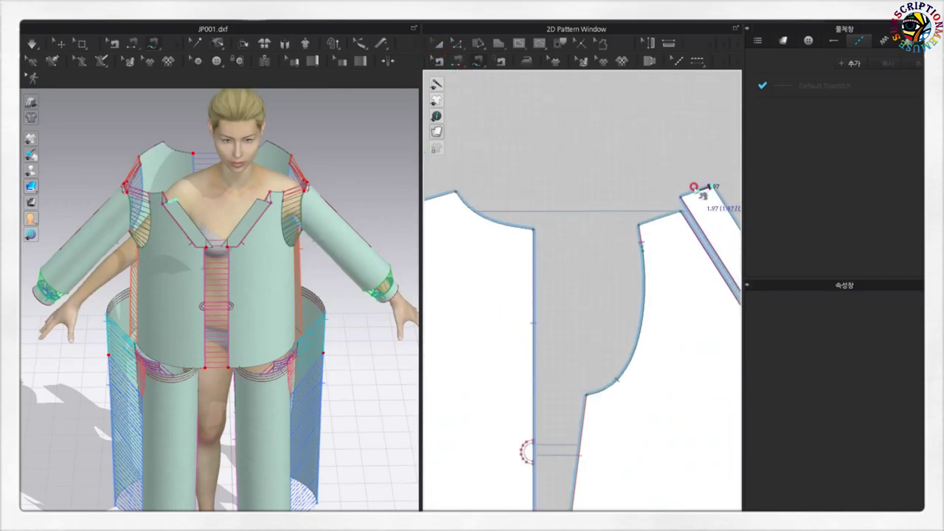
{"action": "left_click", "coordinate": [680, 193]}
{"action": "scroll", "coordinate": [455, 196], "scroll_direction": "down", "scroll_amount": 2}
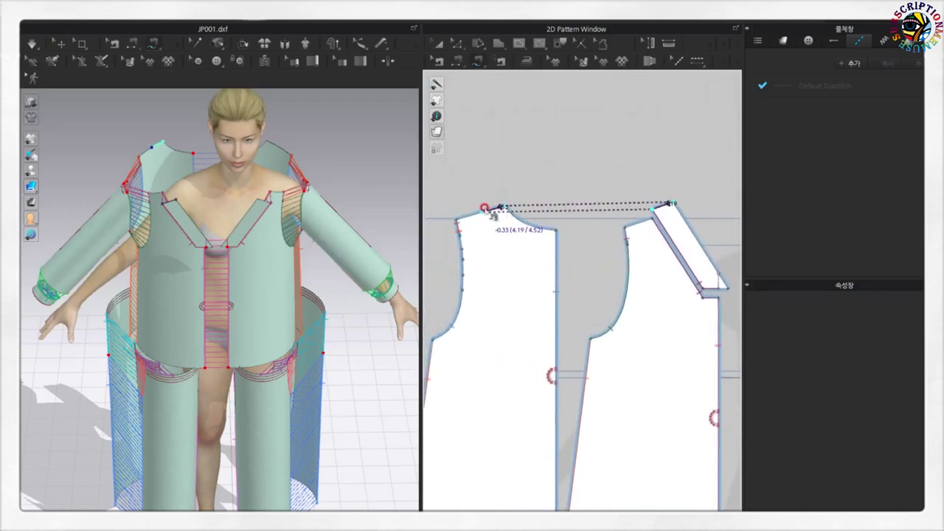
{"action": "scroll", "coordinate": [491, 211], "scroll_direction": "up", "scroll_amount": 2}
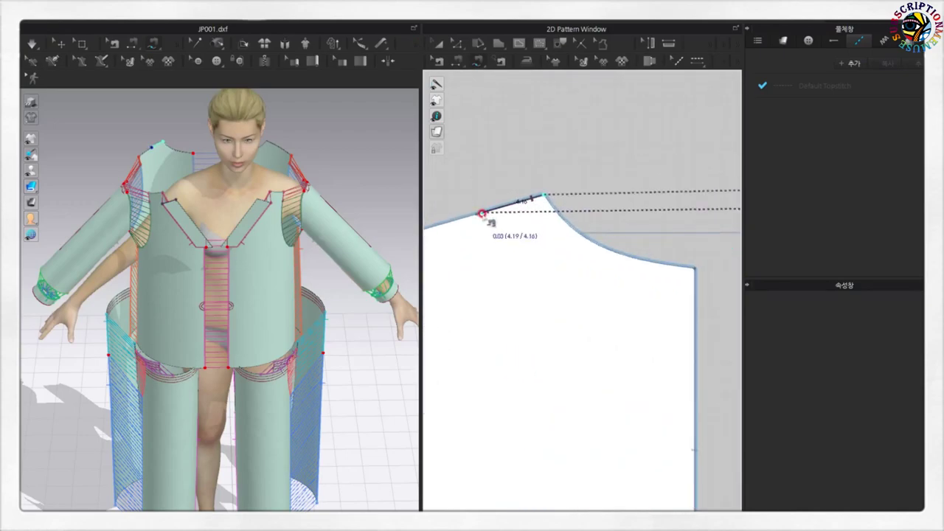
{"action": "left_click", "coordinate": [480, 214]}
{"action": "scroll", "coordinate": [544, 267], "scroll_direction": "down", "scroll_amount": 2}
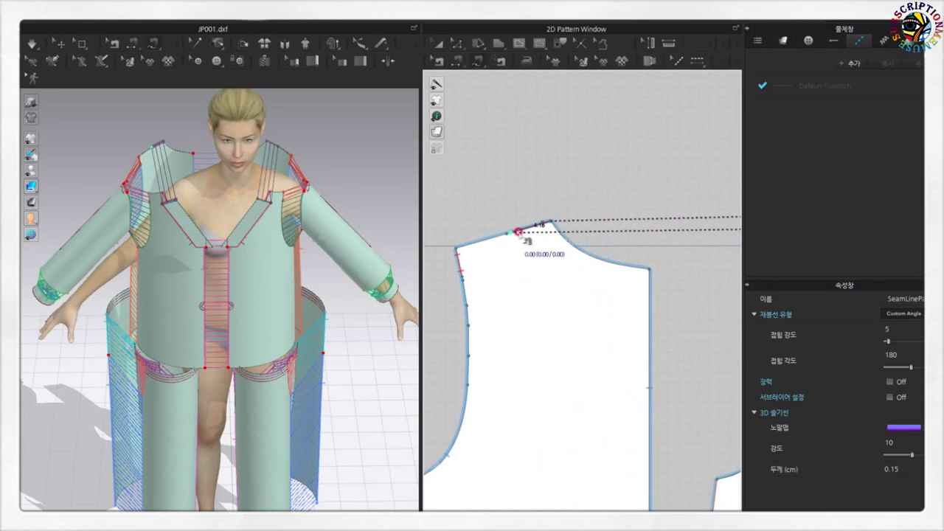
Sew the back bodice shoulder to the front shoulder with a 5.57 seam
{"action": "left_click", "coordinate": [514, 233]}
{"action": "left_click", "coordinate": [460, 247]}
{"action": "scroll", "coordinate": [627, 316], "scroll_direction": "down", "scroll_amount": 2}
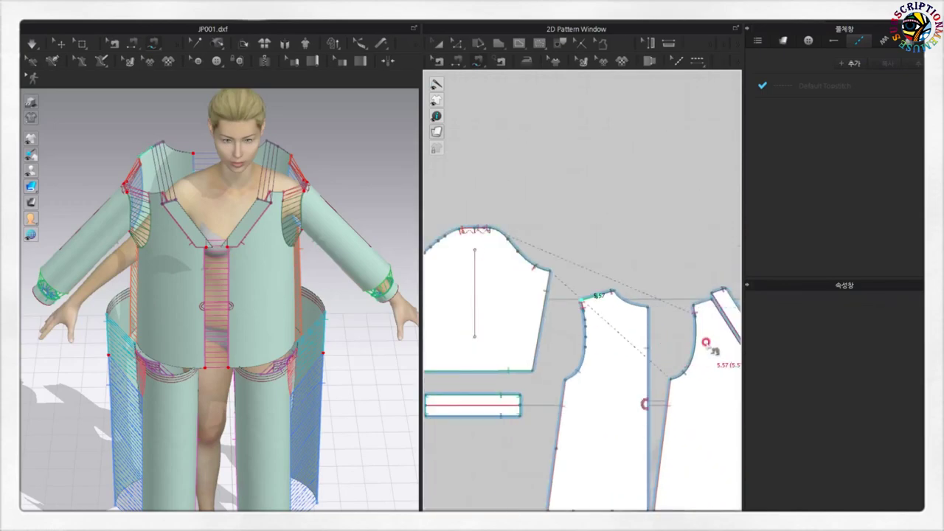
{"action": "left_click", "coordinate": [693, 303]}
{"action": "scroll", "coordinate": [708, 325], "scroll_direction": "down", "scroll_amount": 1}
{"action": "scroll", "coordinate": [708, 324], "scroll_direction": "down", "scroll_amount": 1}
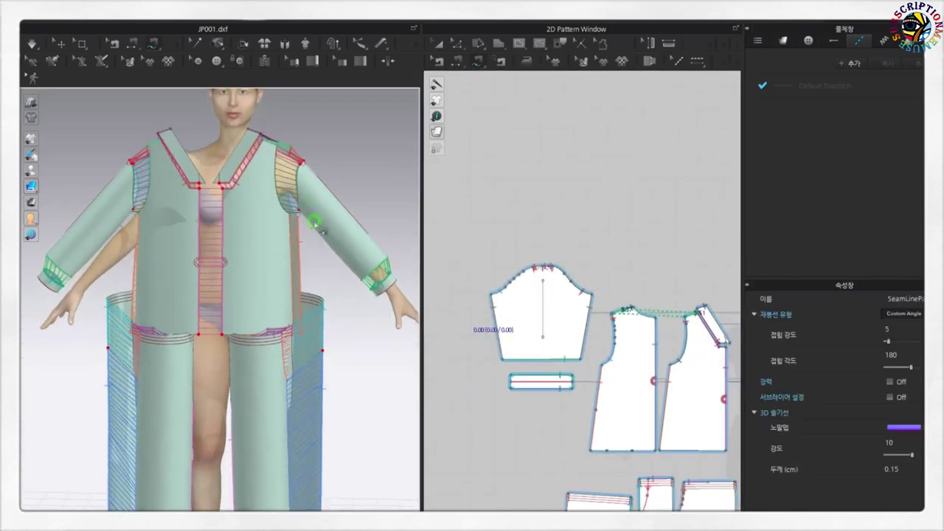
{"action": "scroll", "coordinate": [500, 332], "scroll_direction": "down", "scroll_amount": 1}
{"action": "scroll", "coordinate": [500, 332], "scroll_direction": "down", "scroll_amount": 1}
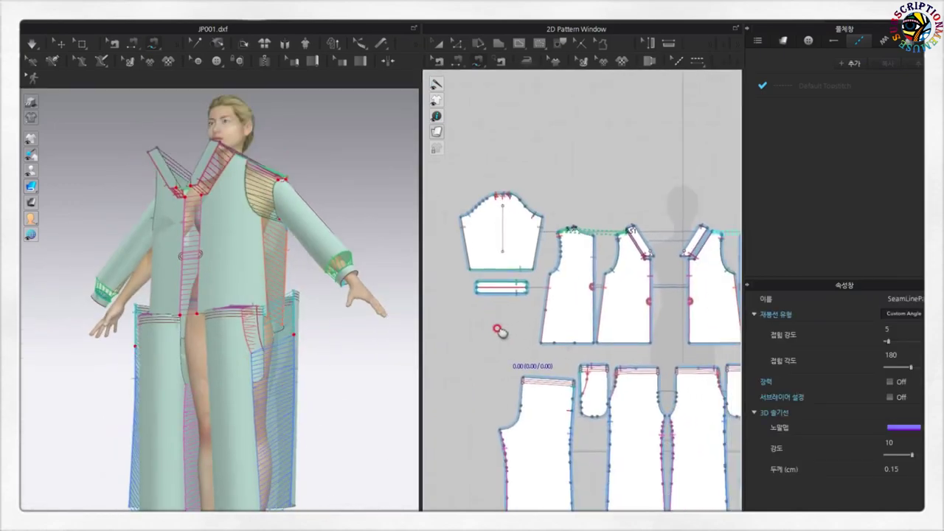
{"action": "scroll", "coordinate": [560, 380], "scroll_direction": "up", "scroll_amount": 2}
{"action": "scroll", "coordinate": [572, 446], "scroll_direction": "down", "scroll_amount": 1}
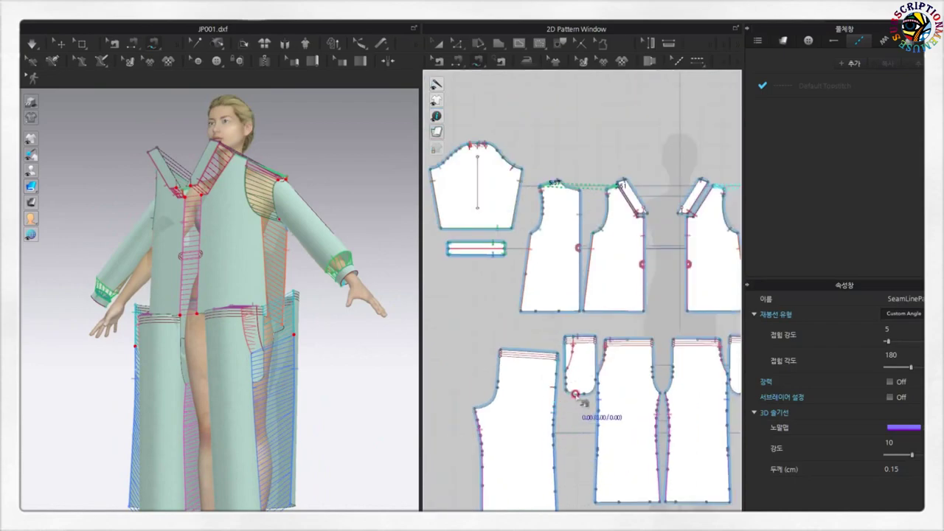
{"action": "mouse_move", "coordinate": [358, 333]}
{"action": "right_mouse_down"}
{"action": "mouse_move", "coordinate": [112, 334]}
{"action": "mouse_move", "coordinate": [74, 351]}
{"action": "mouse_move", "coordinate": [217, 376]}
{"action": "right_mouse_up"}
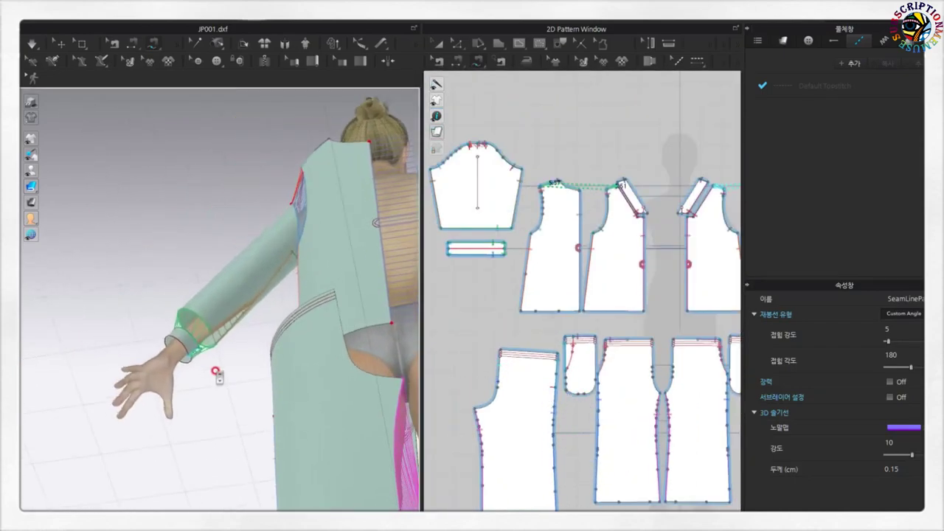
{"action": "scroll", "coordinate": [161, 298], "scroll_direction": "up", "scroll_amount": 3}
Select the sleeve cuff piece, then clear the selection
{"action": "left_click", "coordinate": [57, 46]}
{"action": "left_click", "coordinate": [170, 339]}
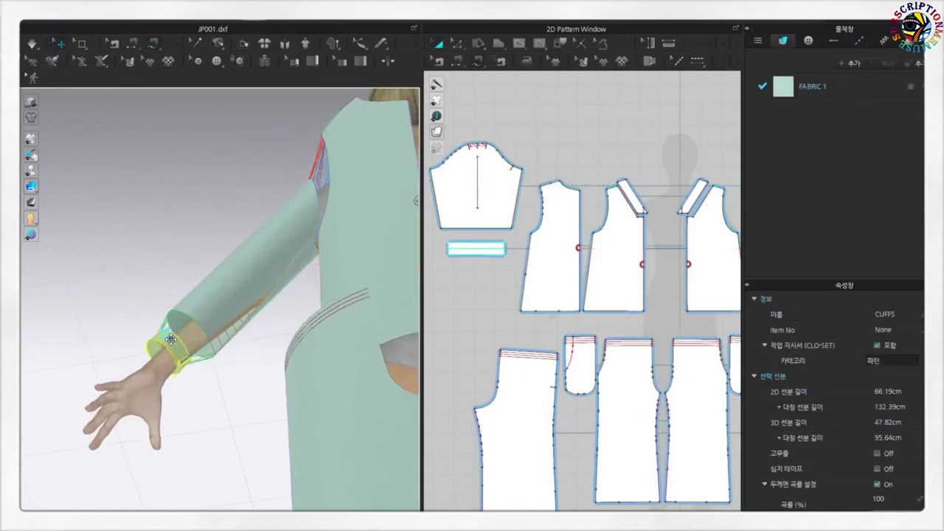
{"action": "key", "text": "Escape"}
{"action": "scroll", "coordinate": [564, 479], "scroll_direction": "down", "scroll_amount": 3}
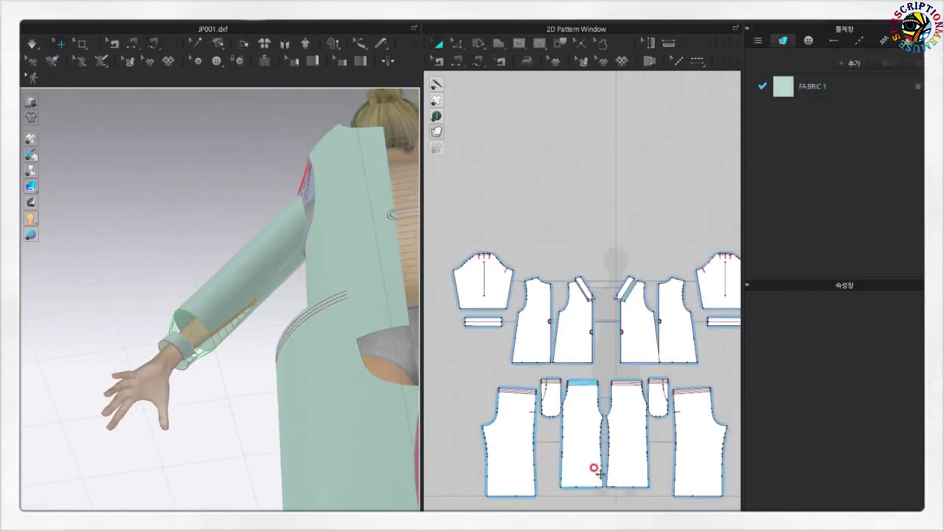
{"action": "scroll", "coordinate": [680, 411], "scroll_direction": "up", "scroll_amount": 3}
{"action": "scroll", "coordinate": [678, 398], "scroll_direction": "up", "scroll_amount": 3}
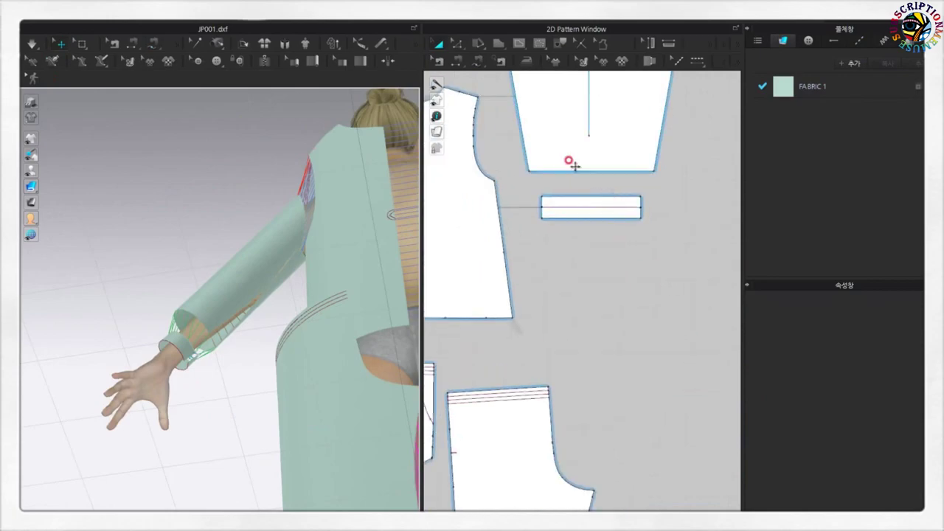
Add a seam line along the cuff band edge
{"action": "left_click", "coordinate": [477, 64]}
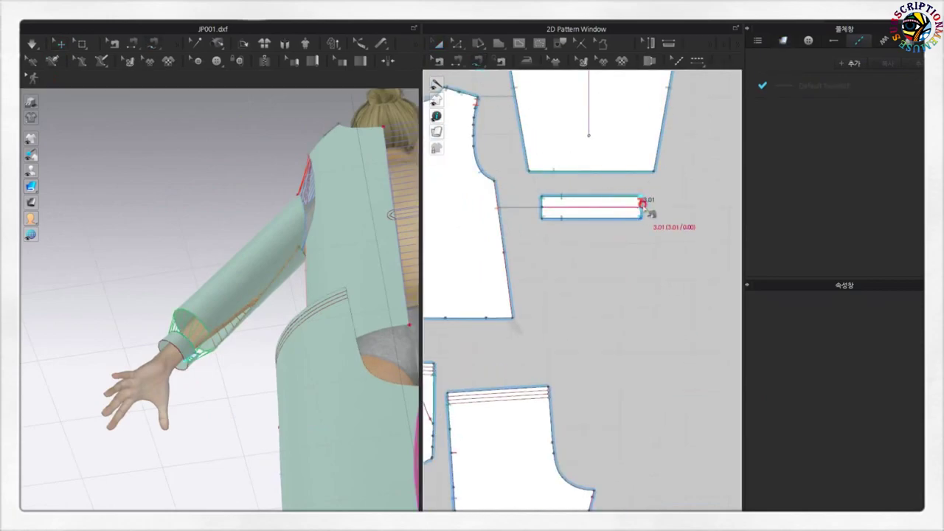
{"action": "left_click", "coordinate": [545, 209]}
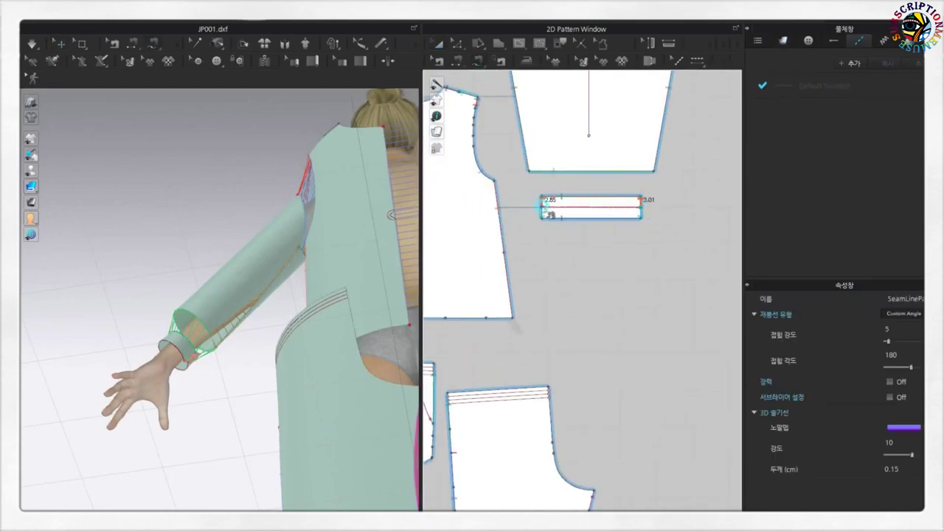
{"action": "scroll", "coordinate": [499, 361], "scroll_direction": "down", "scroll_amount": 2}
{"action": "scroll", "coordinate": [639, 320], "scroll_direction": "down", "scroll_amount": 3}
{"action": "scroll", "coordinate": [468, 385], "scroll_direction": "up", "scroll_amount": 3}
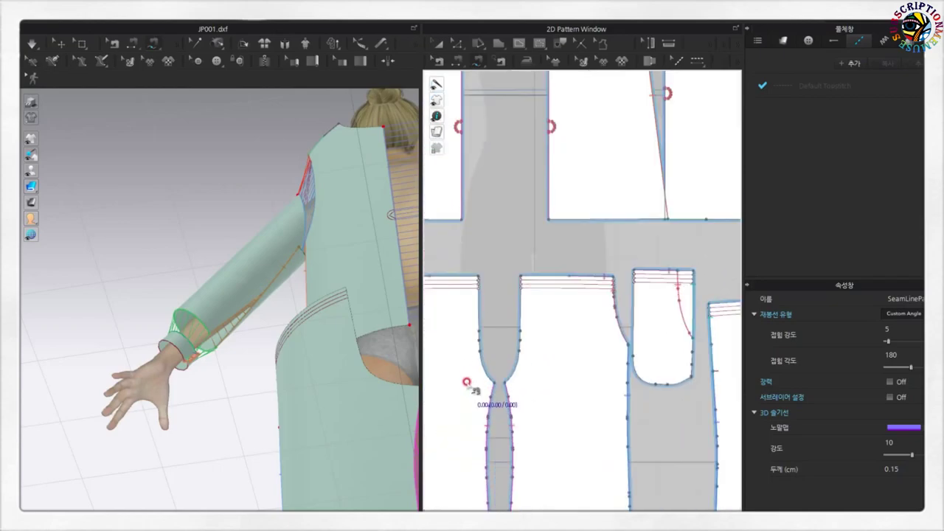
{"action": "scroll", "coordinate": [485, 219], "scroll_direction": "up", "scroll_amount": 2}
Join the two front pants crotch curves with a 27.14 seam
{"action": "left_click", "coordinate": [486, 214]}
{"action": "left_click", "coordinate": [513, 385]}
{"action": "left_click", "coordinate": [558, 207]}
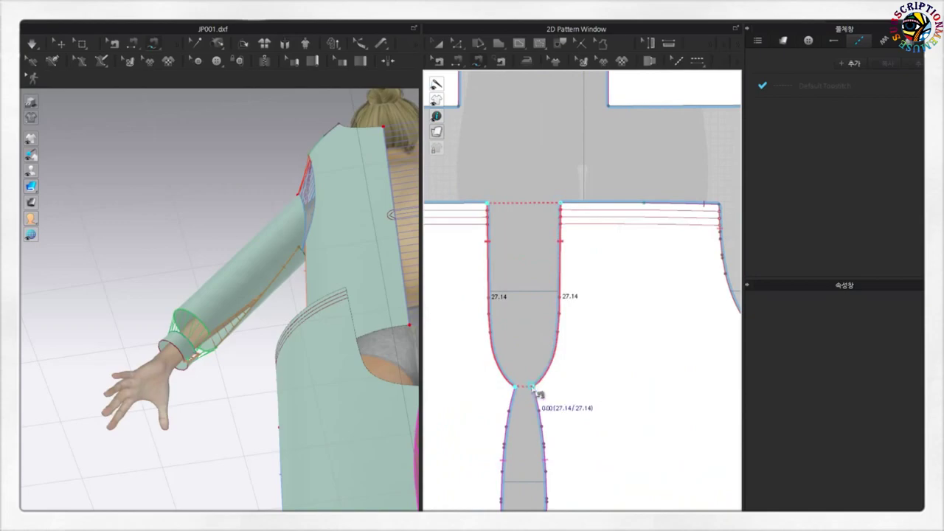
{"action": "left_click", "coordinate": [535, 393]}
{"action": "scroll", "coordinate": [575, 369], "scroll_direction": "down", "scroll_amount": 1}
{"action": "scroll", "coordinate": [590, 347], "scroll_direction": "down", "scroll_amount": 2}
{"action": "scroll", "coordinate": [617, 417], "scroll_direction": "down", "scroll_amount": 2}
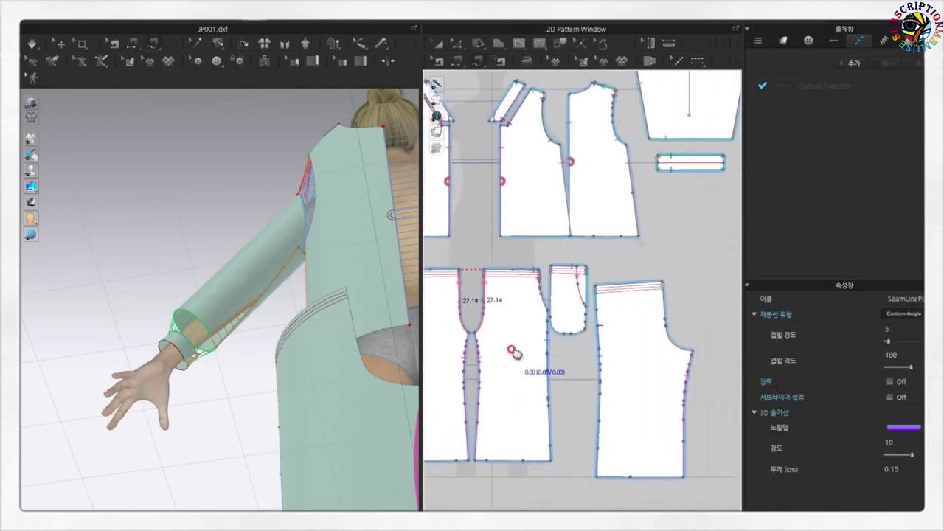
Start the 35.24 back crotch seam from the pants side edge, then widen the 3D view
{"action": "left_click", "coordinate": [651, 281]}
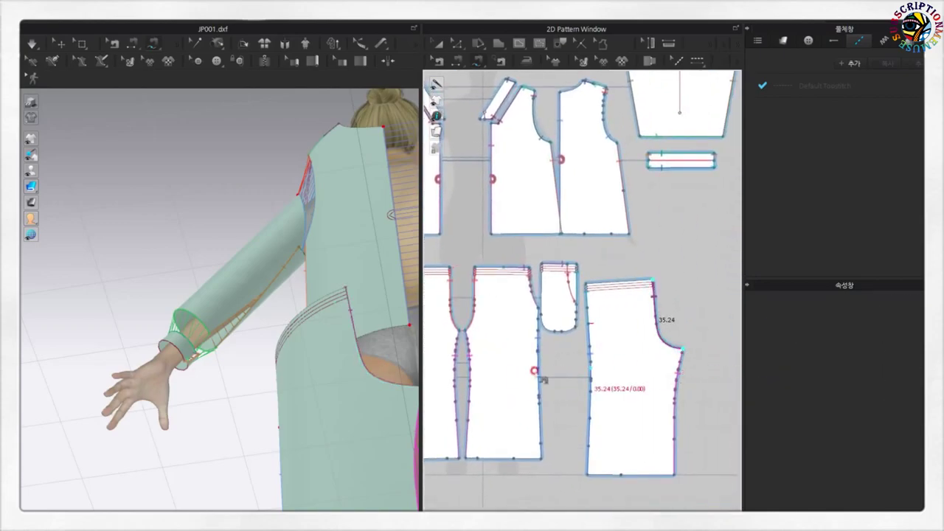
{"action": "scroll", "coordinate": [512, 376], "scroll_direction": "down", "scroll_amount": 3}
{"action": "scroll", "coordinate": [512, 372], "scroll_direction": "up", "scroll_amount": 2}
{"action": "scroll", "coordinate": [551, 373], "scroll_direction": "up", "scroll_amount": 2}
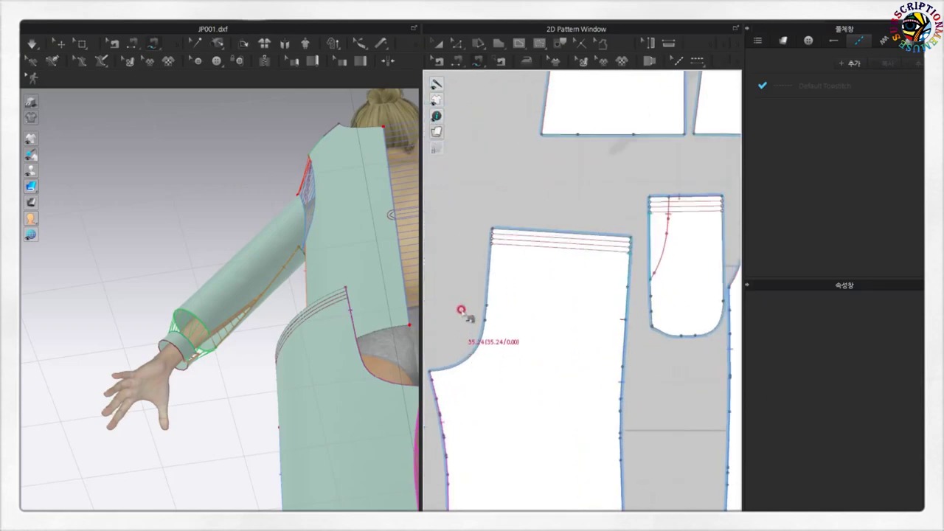
{"action": "left_click", "coordinate": [493, 231]}
{"action": "left_click", "coordinate": [432, 373]}
{"action": "scroll", "coordinate": [433, 375], "scroll_direction": "down", "scroll_amount": 3}
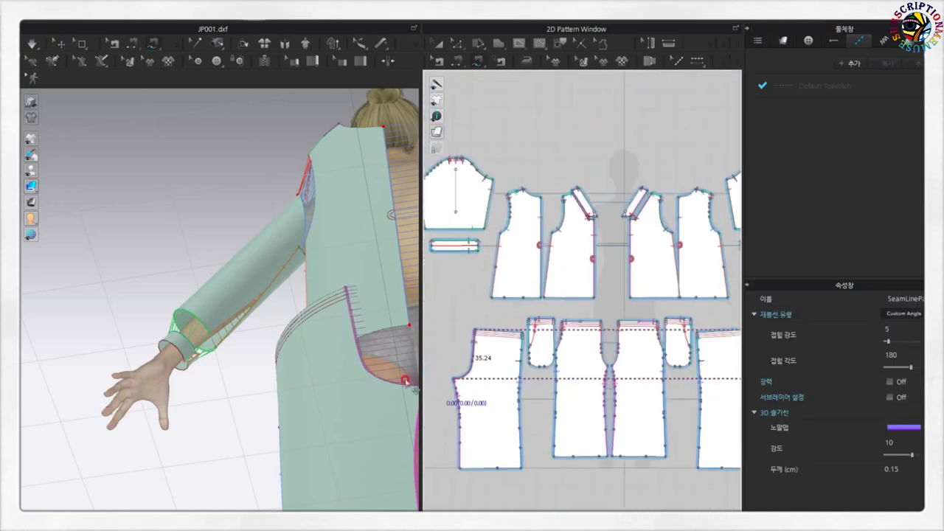
{"action": "scroll", "coordinate": [374, 398], "scroll_direction": "down", "scroll_amount": 1}
{"action": "left_click_drag", "start_coordinate": [420, 384], "coordinate": [630, 379]}
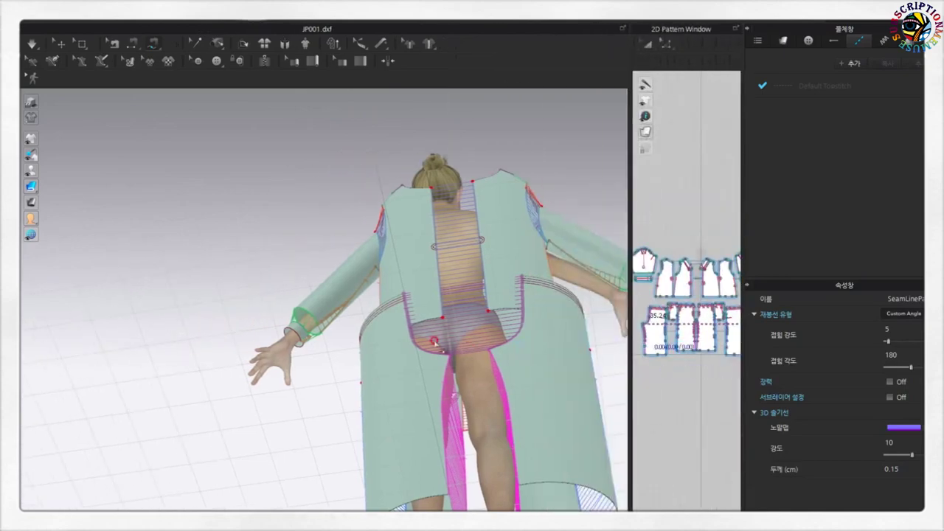
Nudge the left sleeve slightly downward and select the wrist cuff
{"action": "scroll", "coordinate": [510, 405], "scroll_direction": "down", "scroll_amount": 2}
{"action": "scroll", "coordinate": [459, 375], "scroll_direction": "down", "scroll_amount": 2}
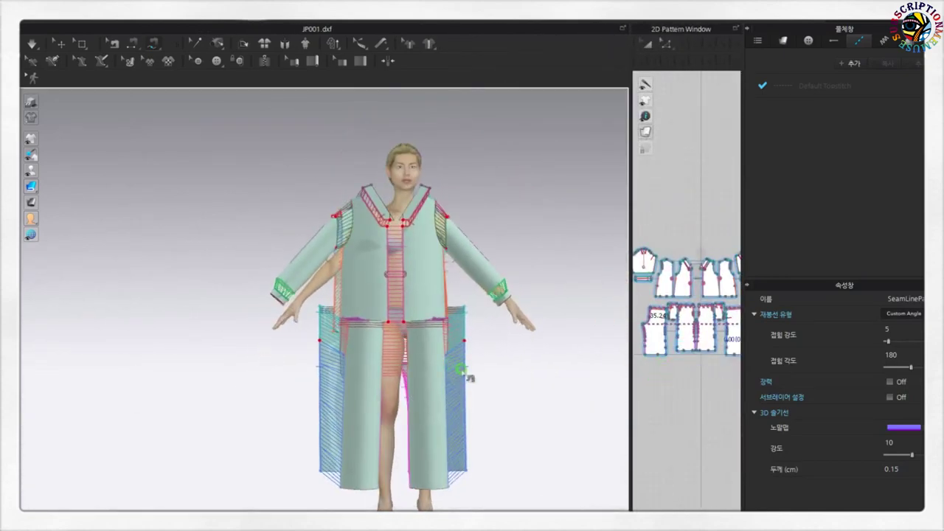
{"action": "scroll", "coordinate": [357, 296], "scroll_direction": "up", "scroll_amount": 2}
{"action": "left_click", "coordinate": [59, 46]}
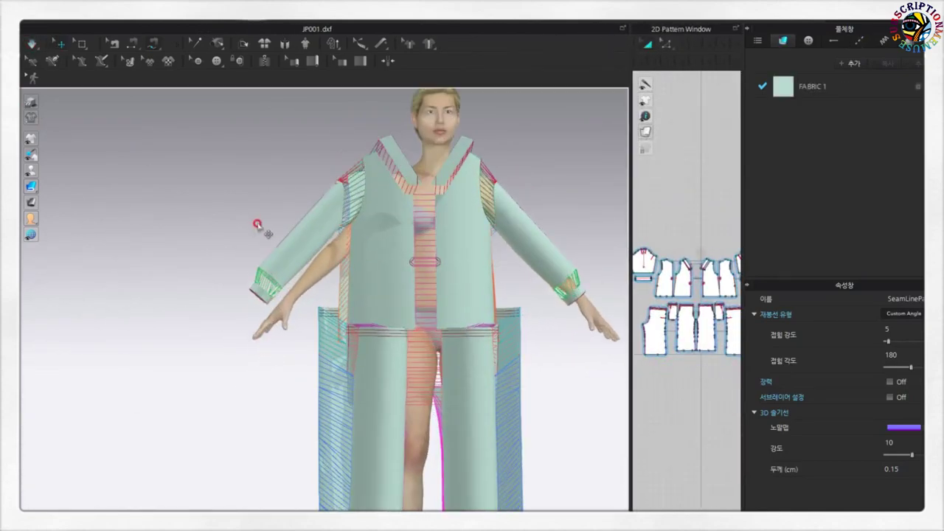
{"action": "left_click_drag", "start_coordinate": [308, 243], "coordinate": [318, 268]}
{"action": "left_click", "coordinate": [271, 295]}
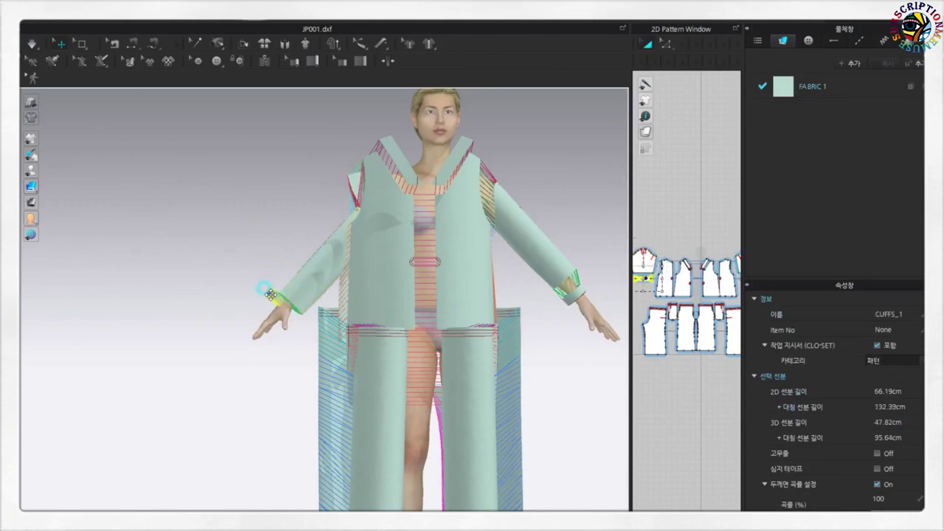
{"action": "right_click_drag", "start_coordinate": [283, 303], "coordinate": [448, 268]}
Inspect the bodice, neckband and front and back pants pieces on the avatar from several angles
{"action": "left_click", "coordinate": [179, 247]}
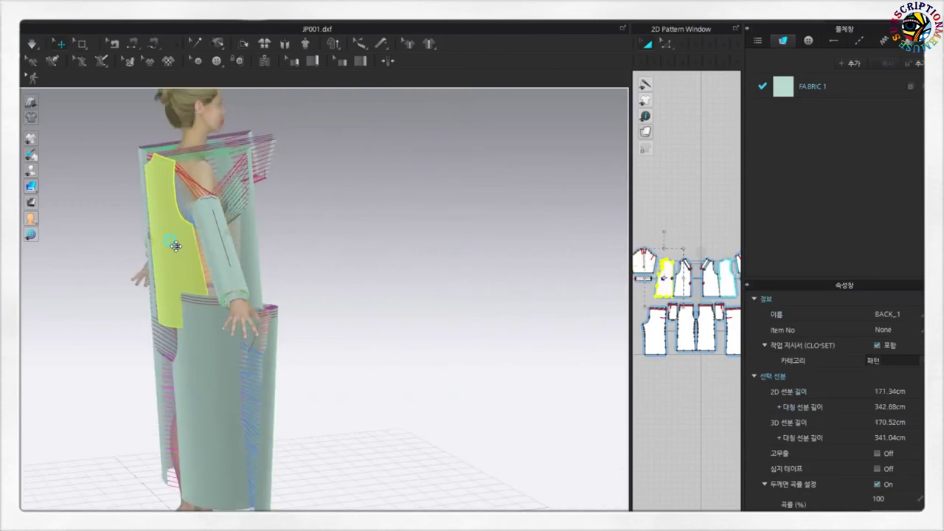
{"action": "right_click_drag", "start_coordinate": [185, 261], "coordinate": [115, 219]}
{"action": "left_click", "coordinate": [246, 209]}
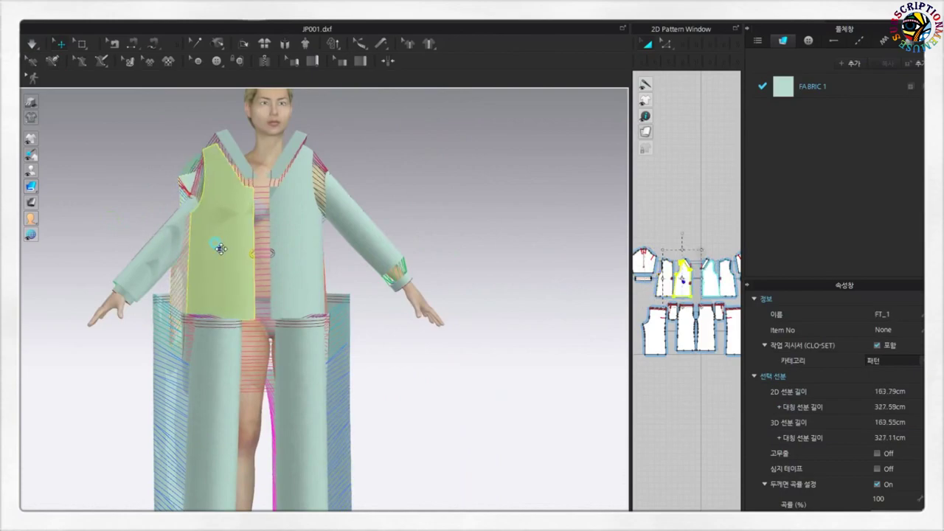
{"action": "left_click", "coordinate": [248, 174]}
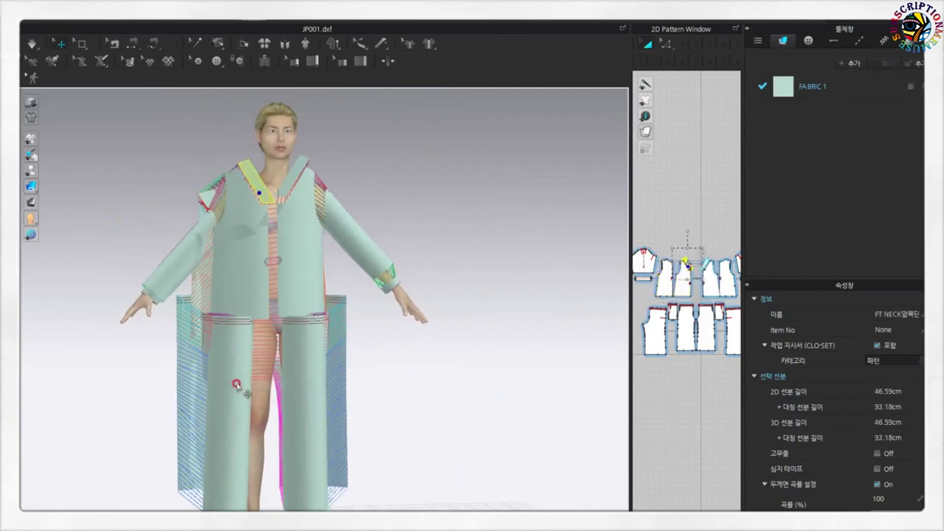
{"action": "left_click", "coordinate": [255, 386]}
{"action": "right_click_drag", "start_coordinate": [208, 384], "coordinate": [387, 365]}
{"action": "left_click", "coordinate": [197, 393]}
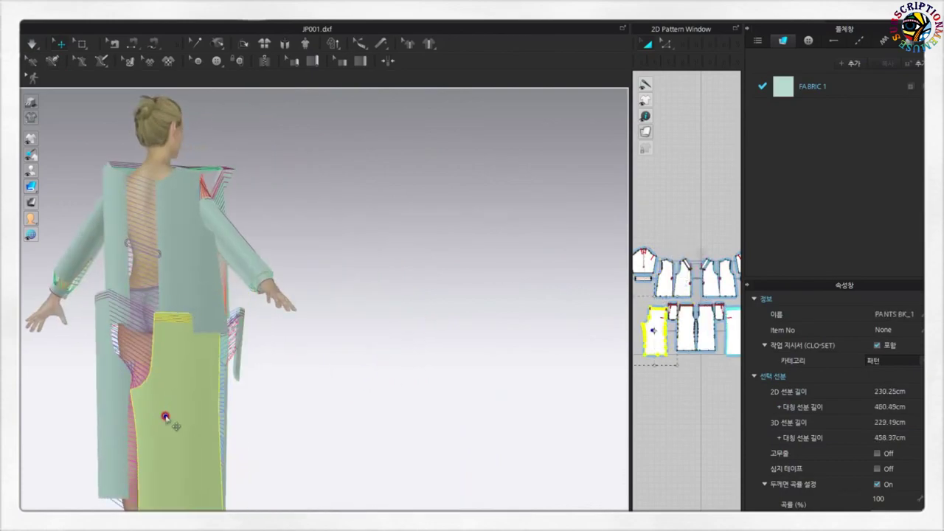
{"action": "mouse_move", "coordinate": [188, 391]}
{"action": "right_mouse_down"}
{"action": "mouse_move", "coordinate": [435, 398]}
{"action": "mouse_move", "coordinate": [354, 341]}
{"action": "right_mouse_up"}
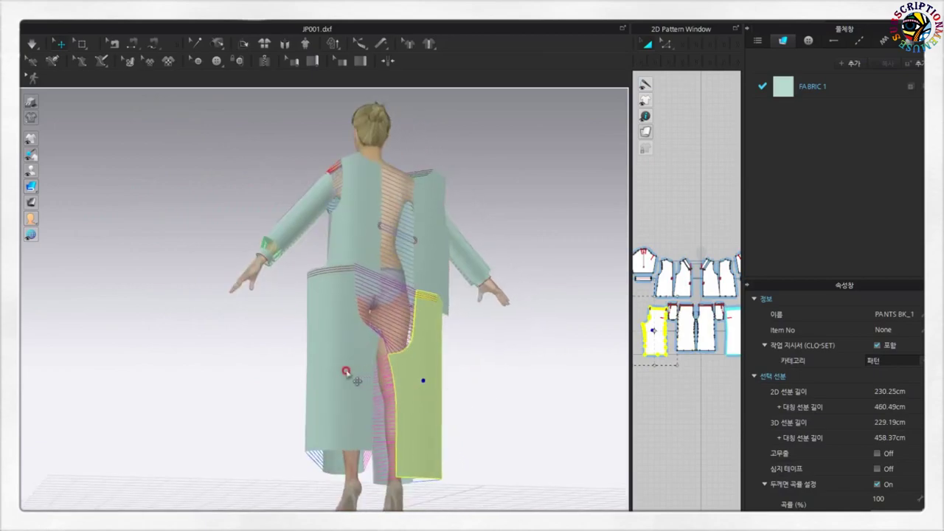
{"action": "left_click", "coordinate": [428, 261]}
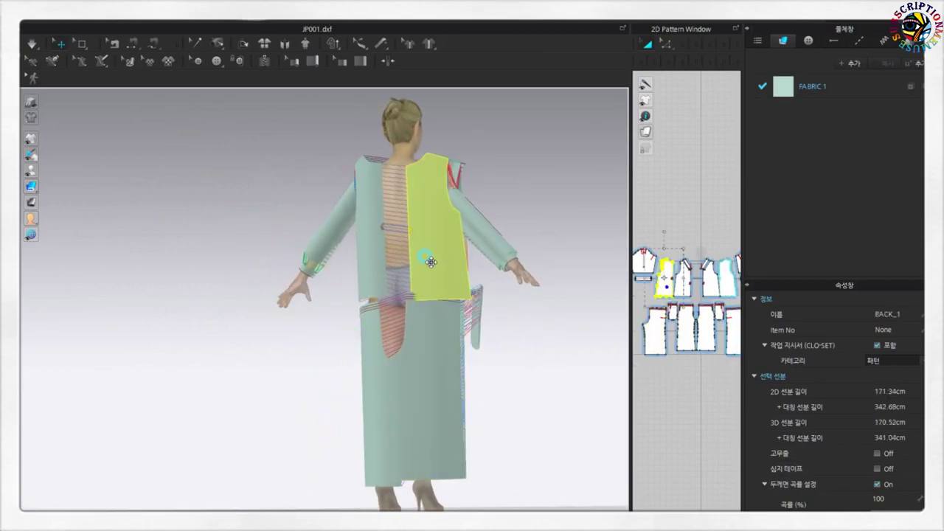
{"action": "mouse_move", "coordinate": [527, 256]}
{"action": "right_mouse_down"}
{"action": "mouse_move", "coordinate": [320, 249]}
{"action": "mouse_move", "coordinate": [275, 258]}
{"action": "right_mouse_up"}
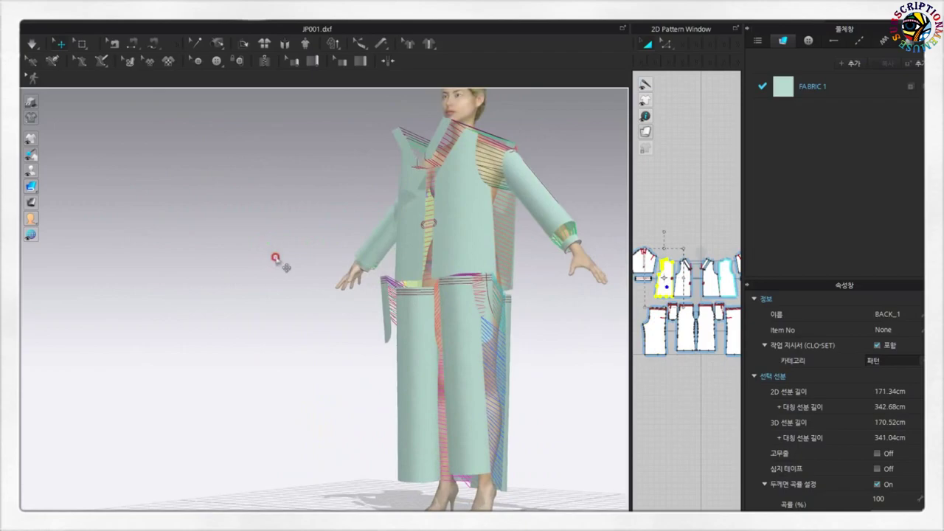
{"action": "right_click_drag", "start_coordinate": [495, 266], "coordinate": [410, 283]}
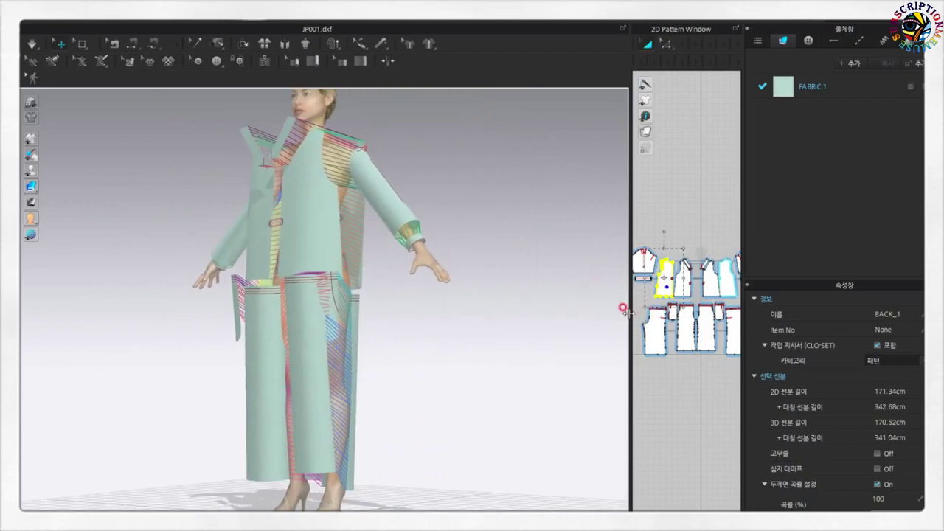
Enlarge the 2D pattern window back to its wider size
{"action": "left_click_drag", "start_coordinate": [623, 309], "coordinate": [479, 310]}
{"action": "right_click_drag", "start_coordinate": [479, 309], "coordinate": [379, 311]}
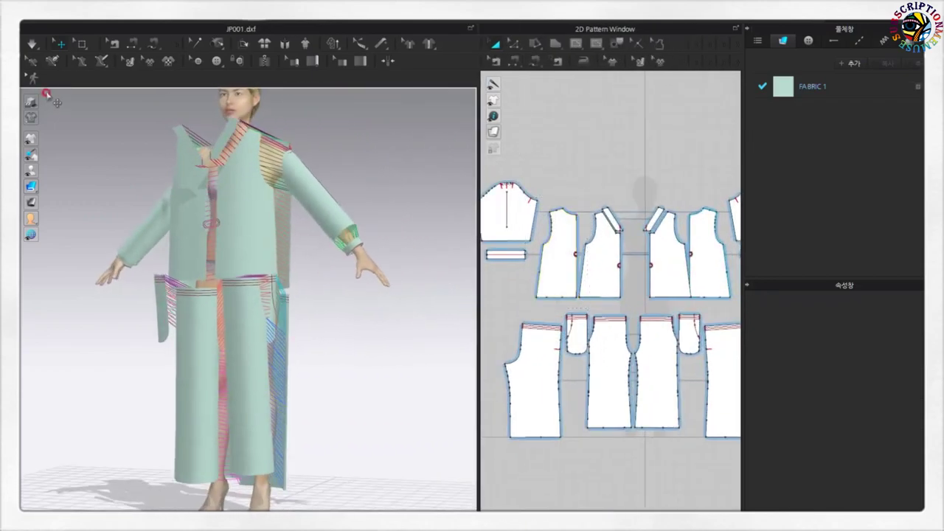
{"action": "left_click", "coordinate": [35, 21]}
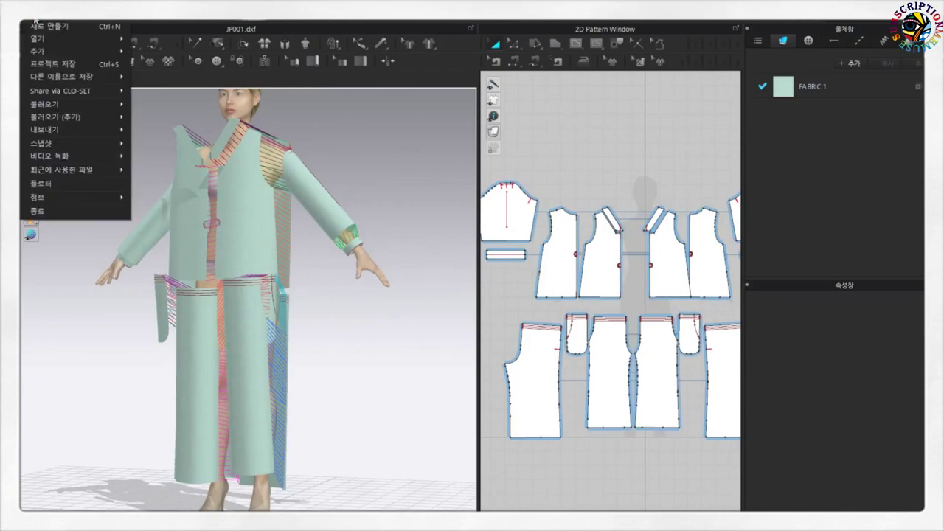
Save the project to the X: drive as JP001.zprj
{"action": "left_click", "coordinate": [57, 65]}
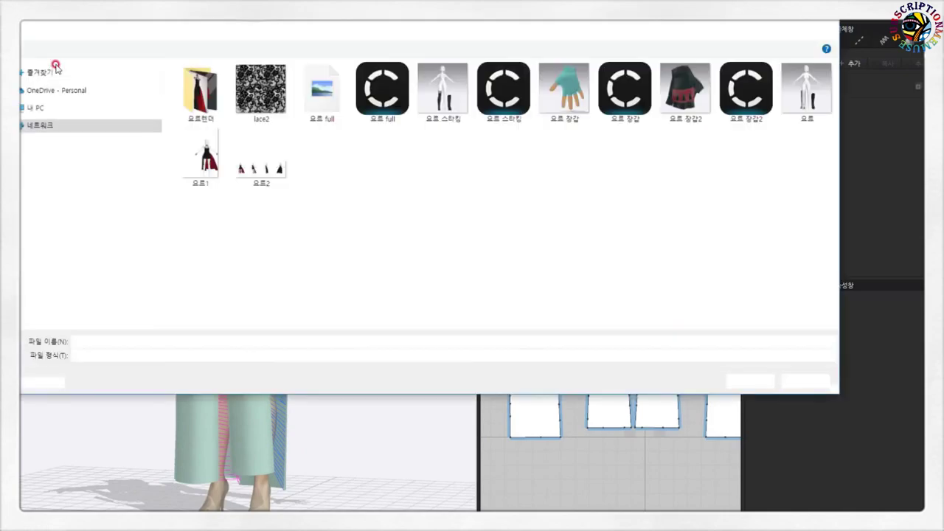
{"action": "left_click", "coordinate": [42, 299]}
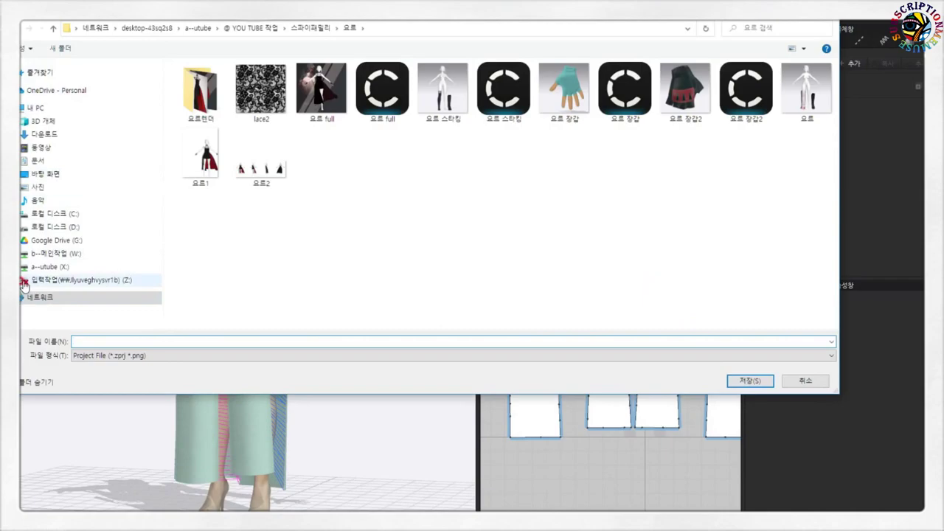
{"action": "left_click", "coordinate": [174, 341]}
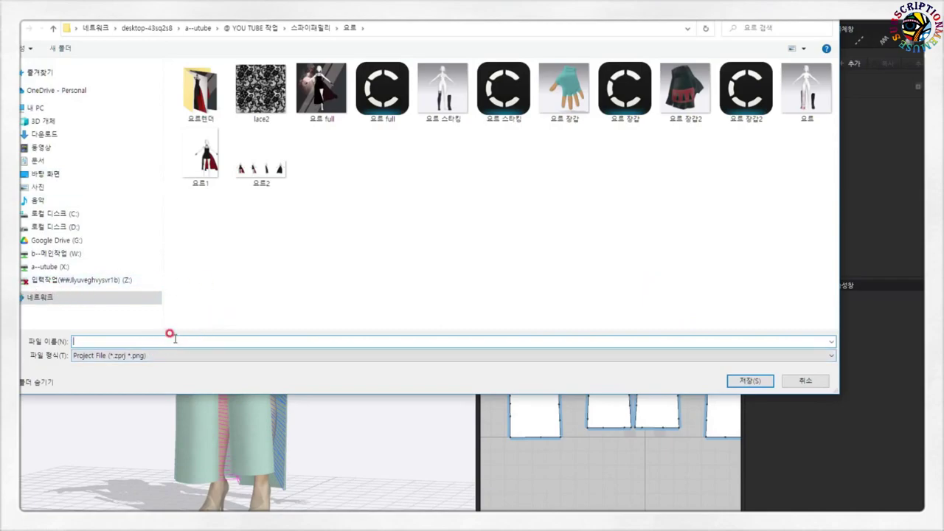
{"action": "left_click", "coordinate": [63, 255]}
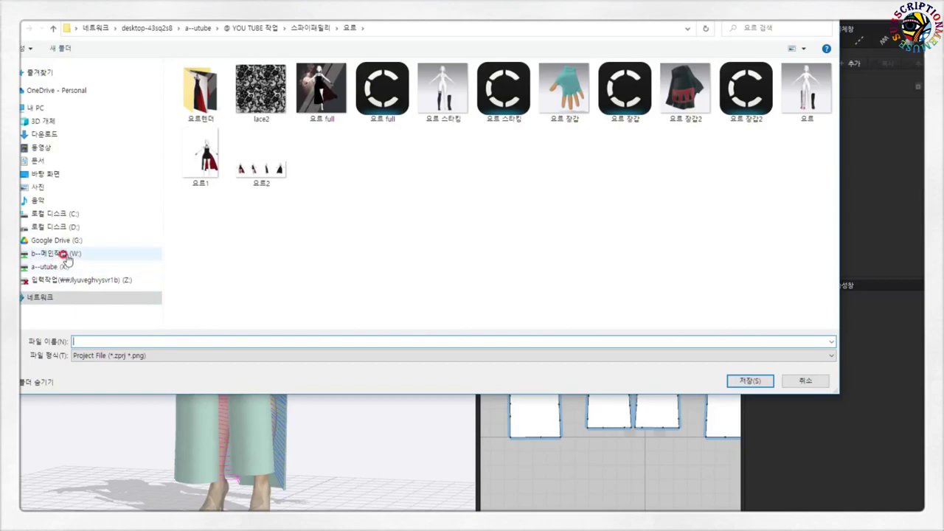
{"action": "left_click", "coordinate": [59, 268]}
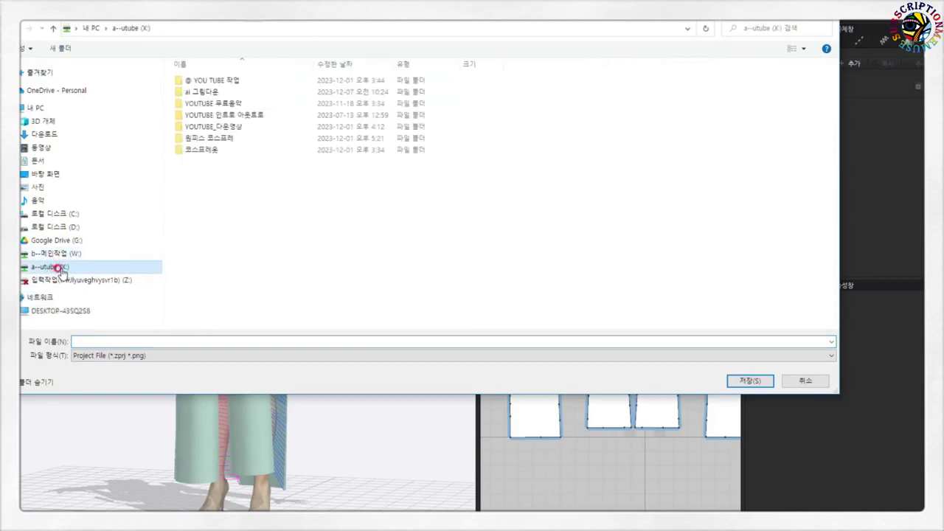
{"action": "left_click", "coordinate": [152, 340]}
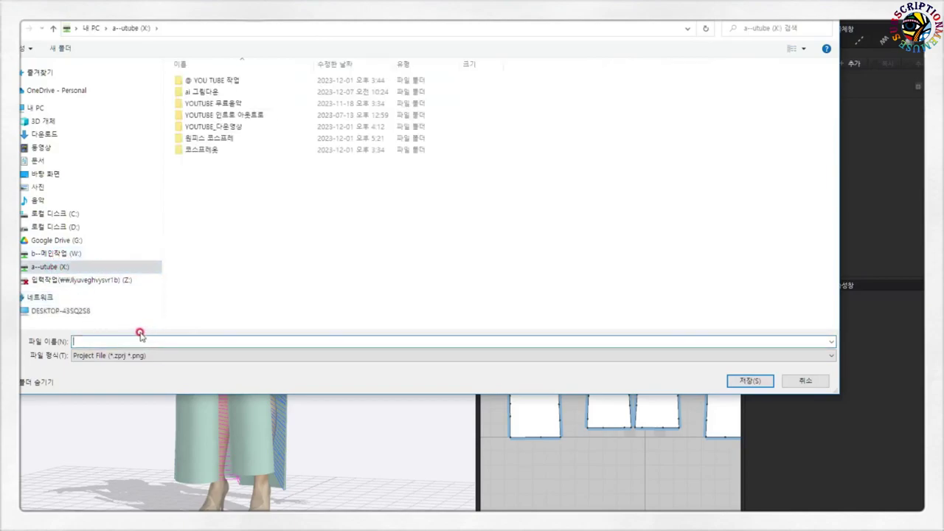
{"action": "type", "text": "JP001"}
{"action": "key", "text": "Return"}
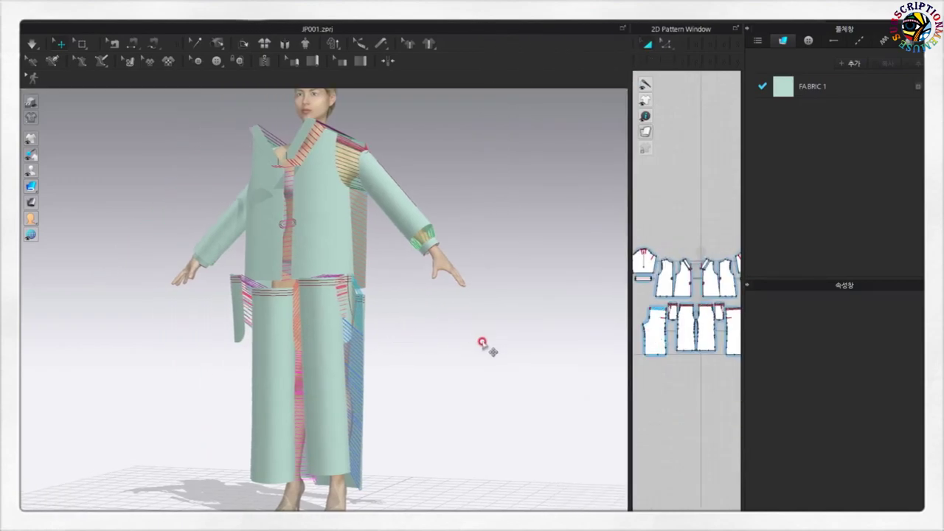
Simulate the garment, pulling the fallen pants back up to the hips, then stop
{"action": "left_click", "coordinate": [34, 46]}
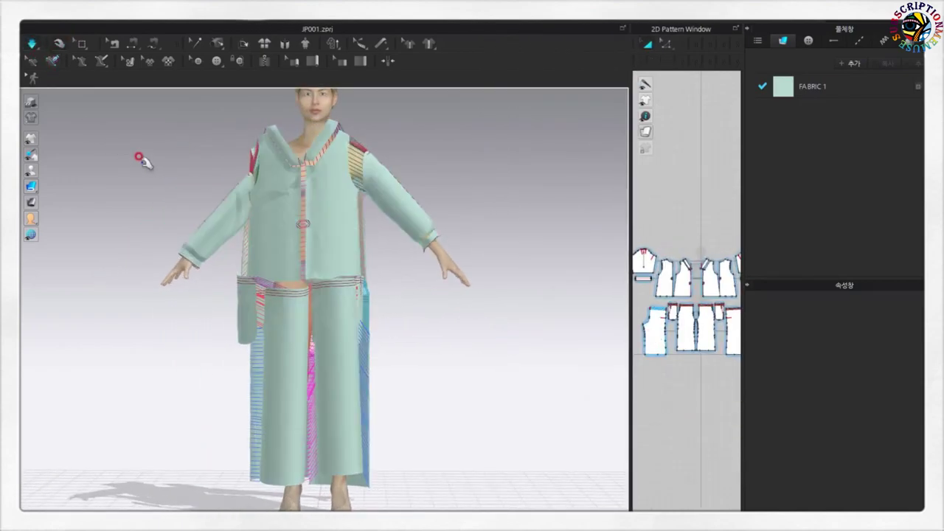
{"action": "left_click", "coordinate": [256, 161]}
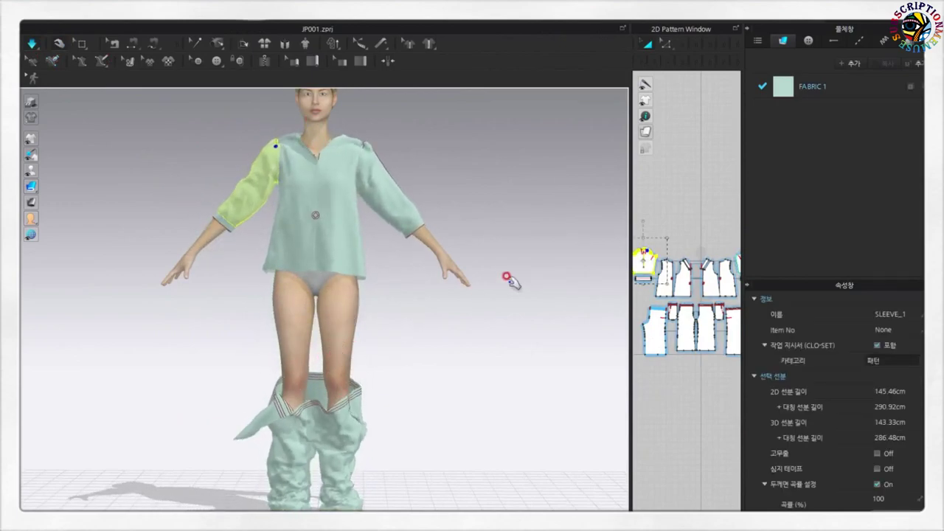
{"action": "left_click", "coordinate": [322, 391]}
{"action": "left_click", "coordinate": [438, 295]}
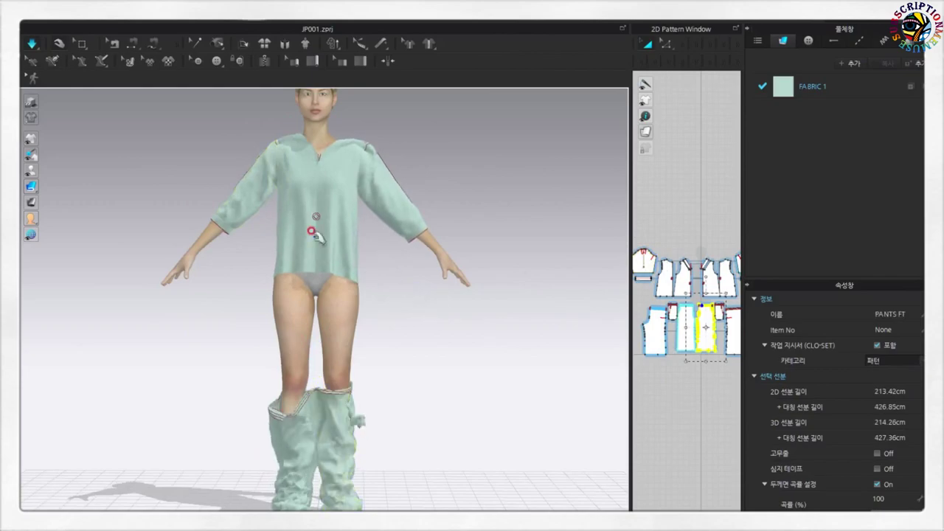
{"action": "left_click_drag", "start_coordinate": [284, 425], "coordinate": [315, 275]}
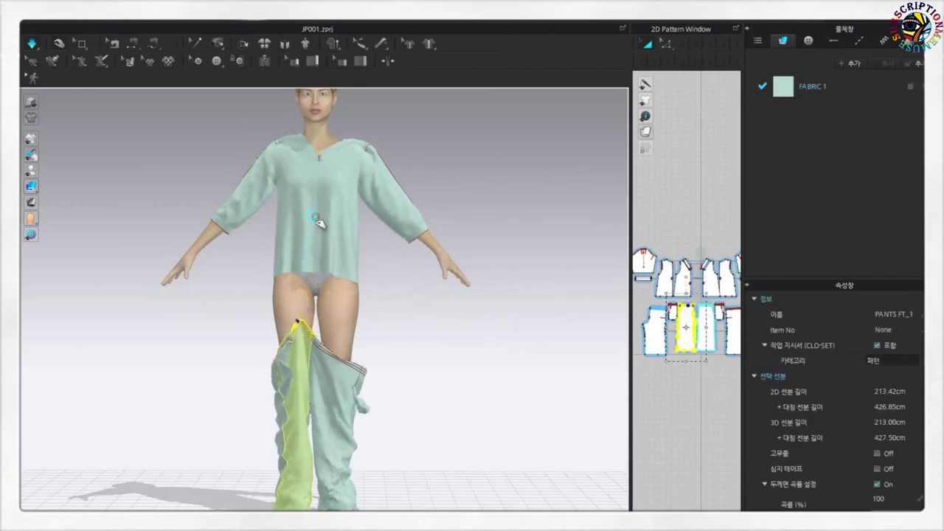
{"action": "left_click_drag", "start_coordinate": [315, 275], "coordinate": [324, 217]}
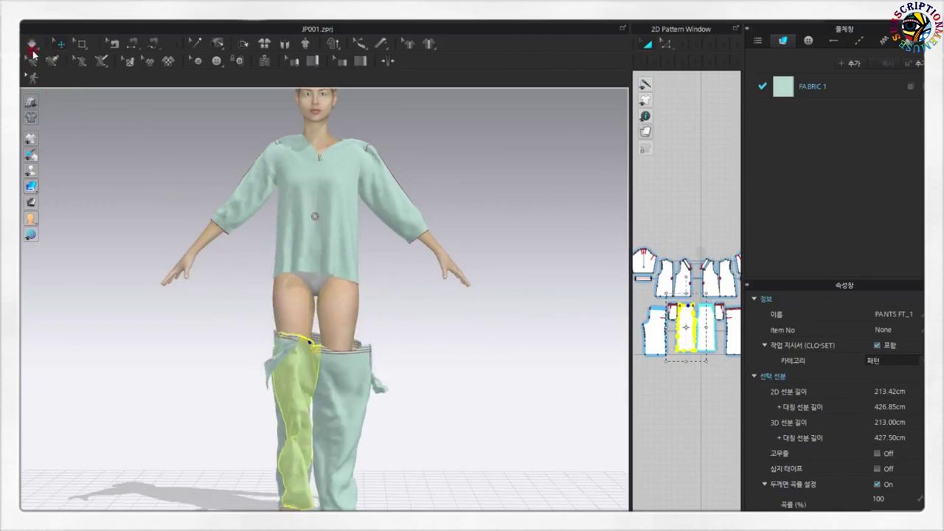
{"action": "left_click", "coordinate": [122, 136]}
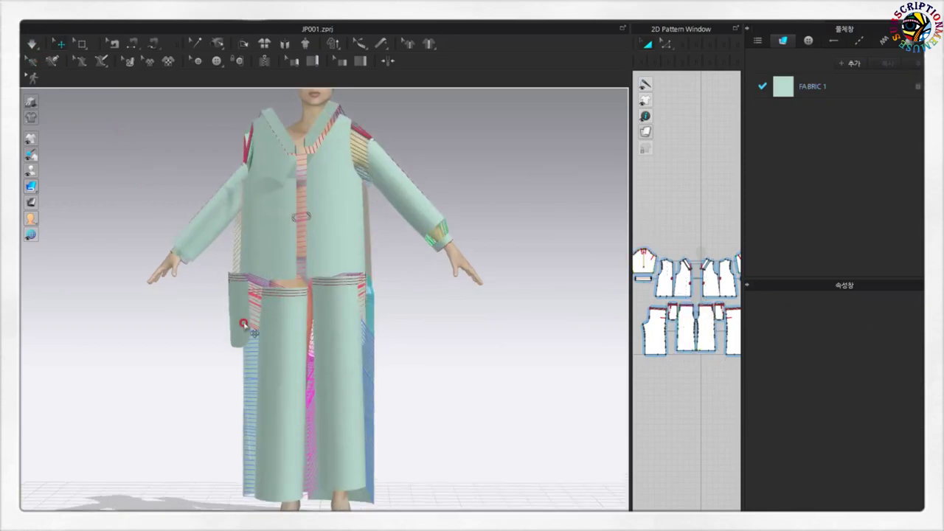
Move the pants pocket piece behind the front pants panel
{"action": "scroll", "coordinate": [280, 327], "scroll_direction": "up", "scroll_amount": 5}
{"action": "left_click", "coordinate": [371, 335]}
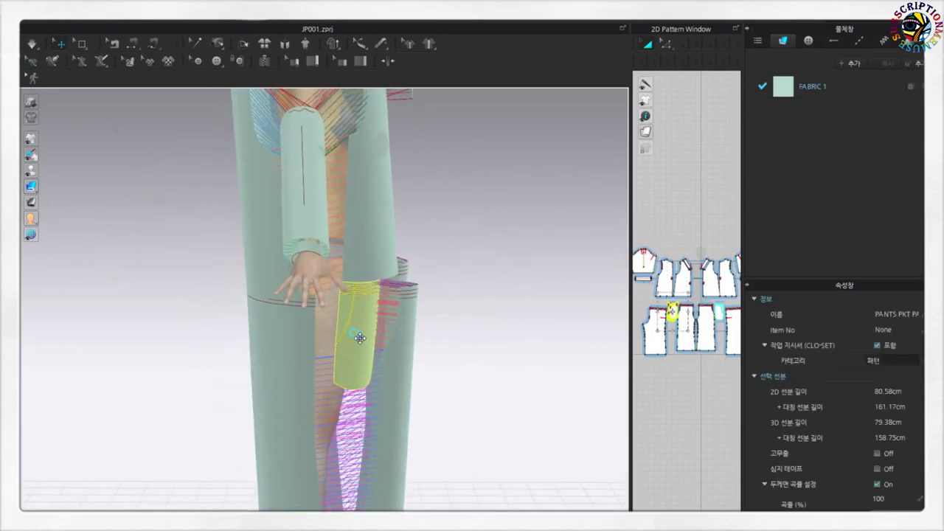
{"action": "right_click_drag", "start_coordinate": [371, 335], "coordinate": [385, 348]}
{"action": "left_click_drag", "start_coordinate": [396, 359], "coordinate": [425, 353]}
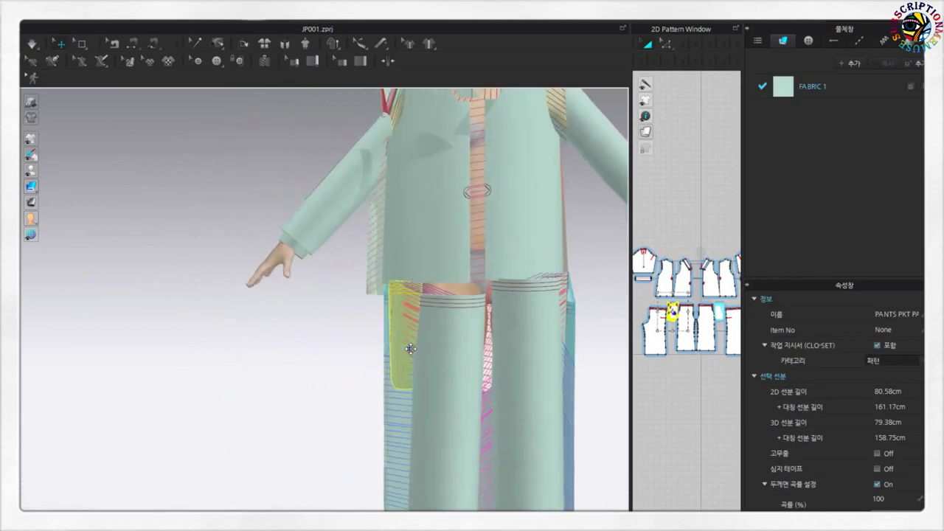
{"action": "mouse_move", "coordinate": [606, 343]}
{"action": "right_mouse_down"}
{"action": "mouse_move", "coordinate": [560, 325]}
{"action": "mouse_move", "coordinate": [543, 368]}
{"action": "mouse_move", "coordinate": [548, 386]}
{"action": "right_mouse_up"}
{"action": "left_click", "coordinate": [463, 320]}
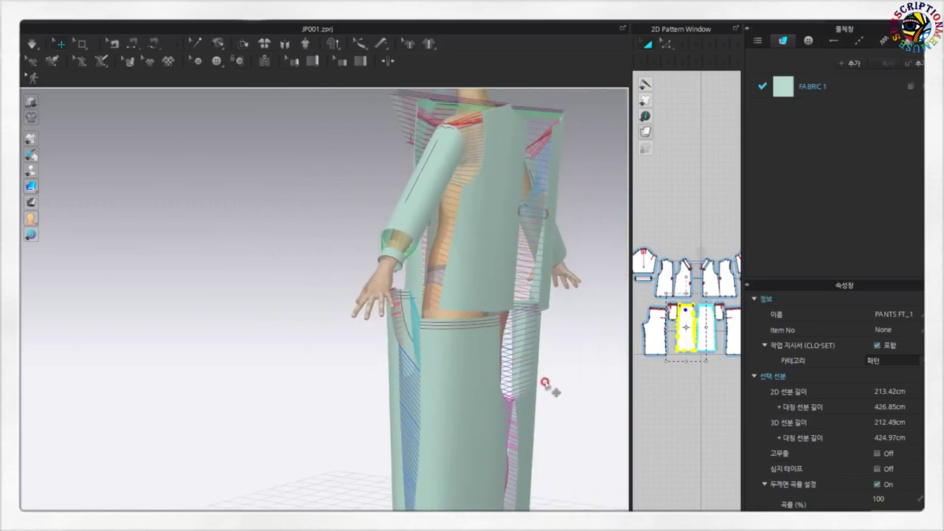
{"action": "left_click", "coordinate": [483, 343]}
{"action": "mouse_move", "coordinate": [523, 355]}
{"action": "right_mouse_down"}
{"action": "mouse_move", "coordinate": [555, 389]}
{"action": "mouse_move", "coordinate": [550, 357]}
{"action": "mouse_move", "coordinate": [516, 373]}
{"action": "mouse_move", "coordinate": [601, 366]}
{"action": "right_mouse_up"}
{"action": "right_click_drag", "start_coordinate": [527, 360], "coordinate": [538, 369]}
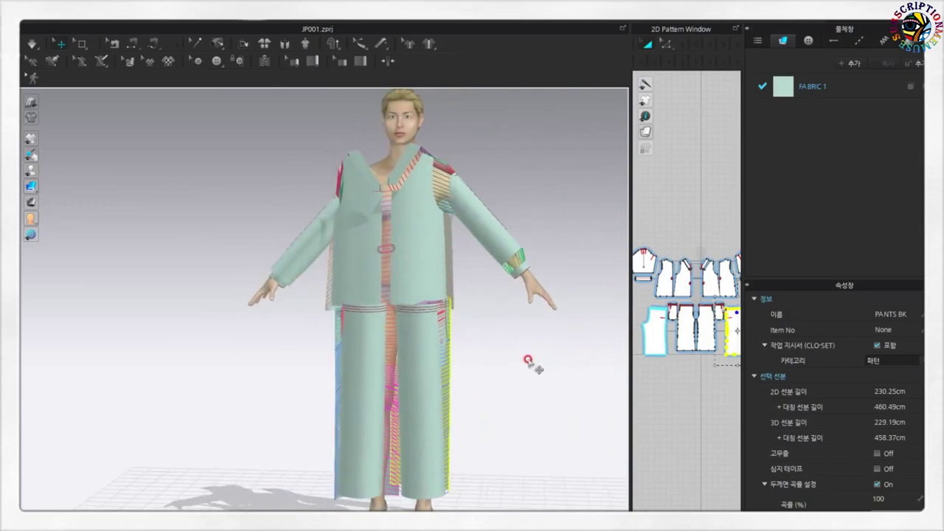
{"action": "scroll", "coordinate": [701, 327], "scroll_direction": "up", "scroll_amount": 3}
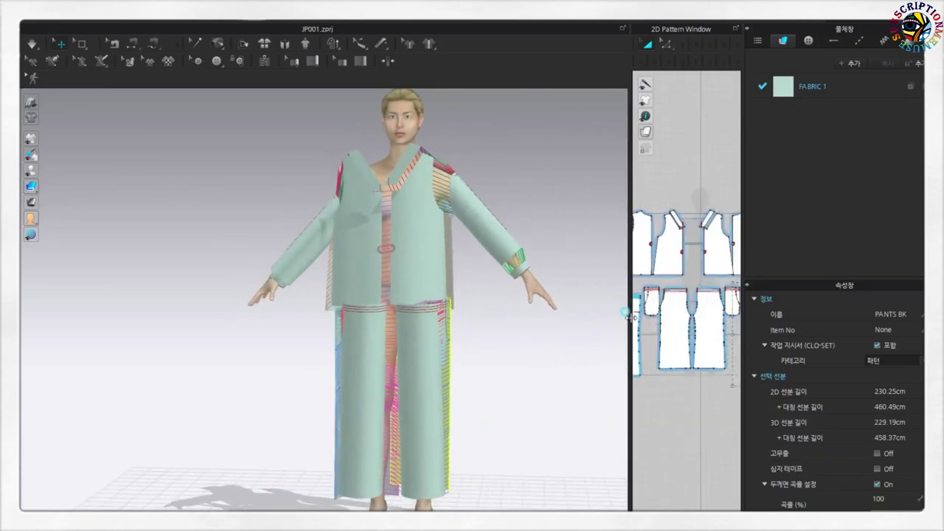
Widen the 2D pattern window to show the pants and pocket pieces large
{"action": "left_click_drag", "start_coordinate": [629, 316], "coordinate": [407, 295]}
{"action": "scroll", "coordinate": [561, 295], "scroll_direction": "down", "scroll_amount": 2}
{"action": "scroll", "coordinate": [616, 288], "scroll_direction": "up", "scroll_amount": 4}
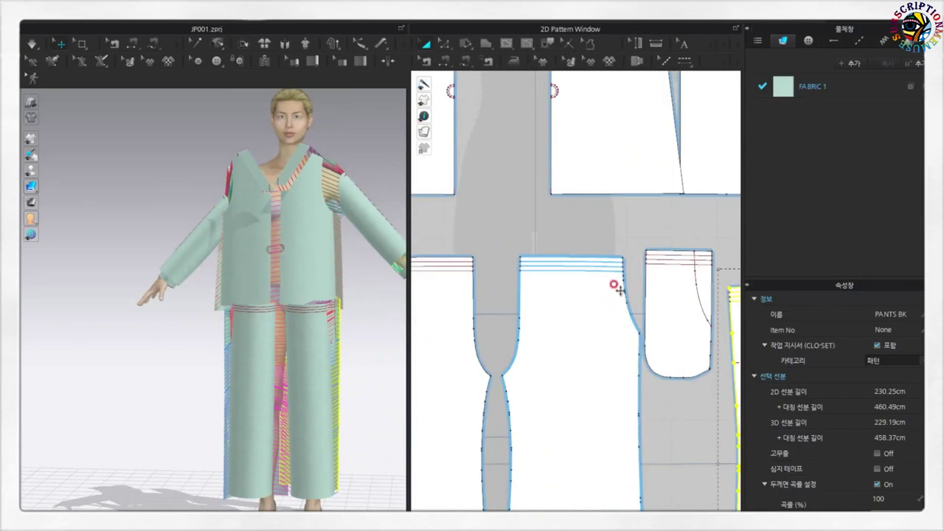
Select the four waist lines along the top of the back pants piece
{"action": "left_click", "coordinate": [612, 241]}
{"action": "left_click", "coordinate": [590, 254]}
{"action": "left_click", "coordinate": [623, 222]}
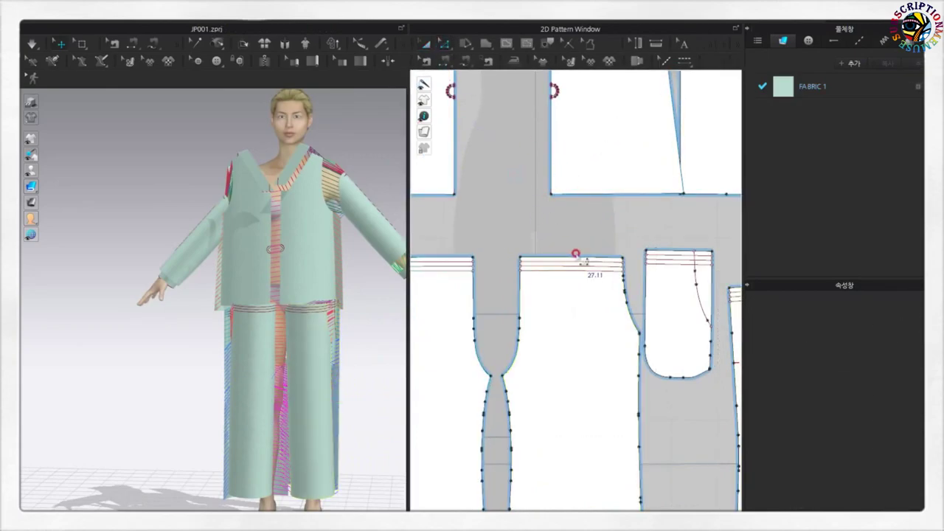
{"action": "left_click", "coordinate": [575, 255]}
{"action": "left_click", "coordinate": [585, 271]}
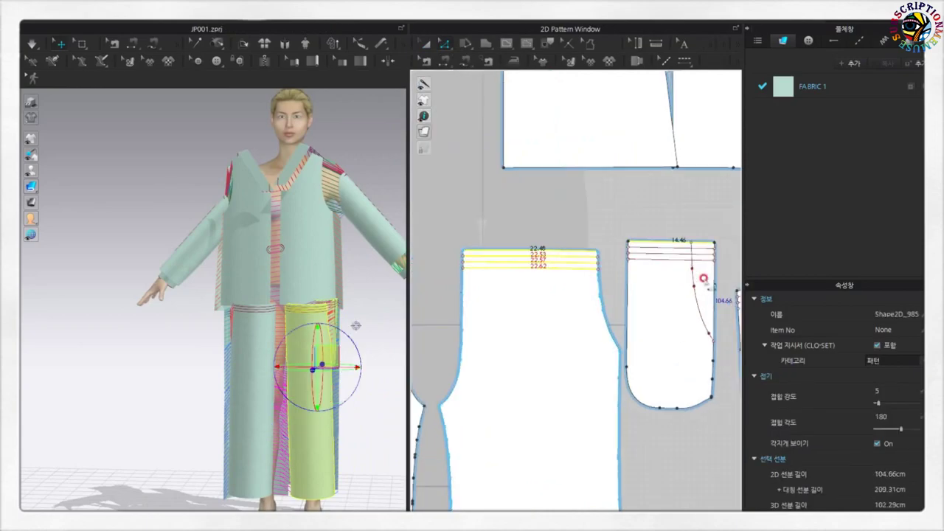
{"action": "scroll", "coordinate": [708, 279], "scroll_direction": "up", "scroll_amount": 2}
{"action": "scroll", "coordinate": [710, 251], "scroll_direction": "up", "scroll_amount": 2}
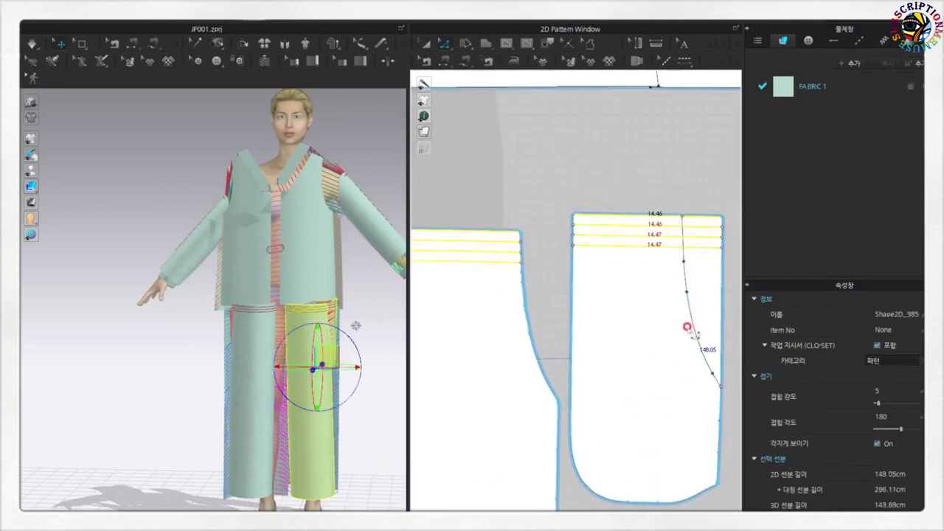
{"action": "middle_click_drag", "start_coordinate": [687, 326], "coordinate": [505, 347]}
{"action": "left_click", "coordinate": [625, 294]}
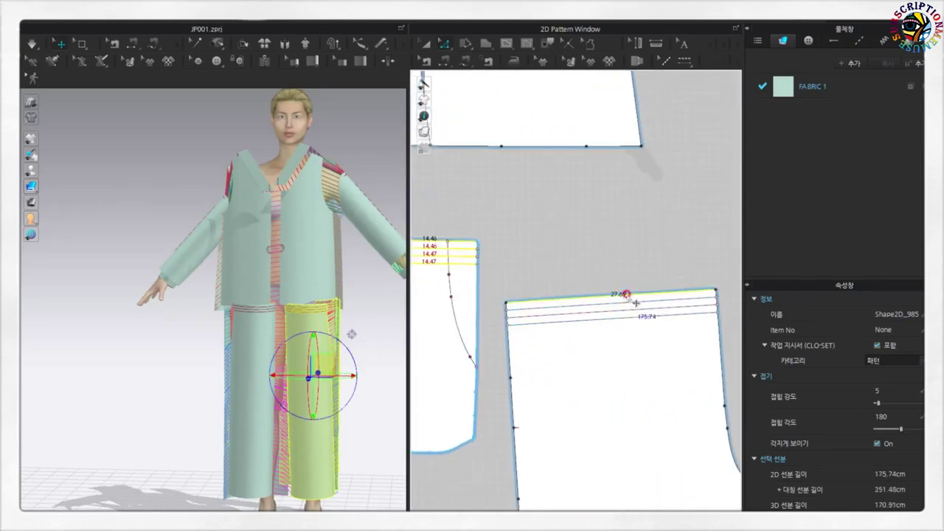
{"action": "left_click", "coordinate": [628, 307], "text": "shift"}
{"action": "left_click", "coordinate": [630, 311], "text": "shift"}
{"action": "left_click", "coordinate": [632, 317], "text": "shift"}
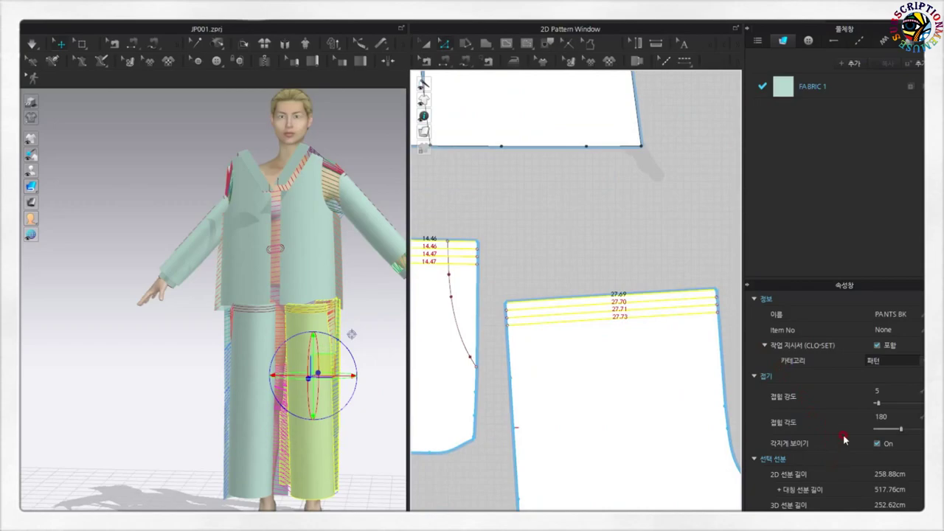
Make the selected waist lines elastic with a 72 cm segment length
{"action": "scroll", "coordinate": [844, 439], "scroll_direction": "down", "scroll_amount": 3}
{"action": "scroll", "coordinate": [844, 436], "scroll_direction": "down", "scroll_amount": 2}
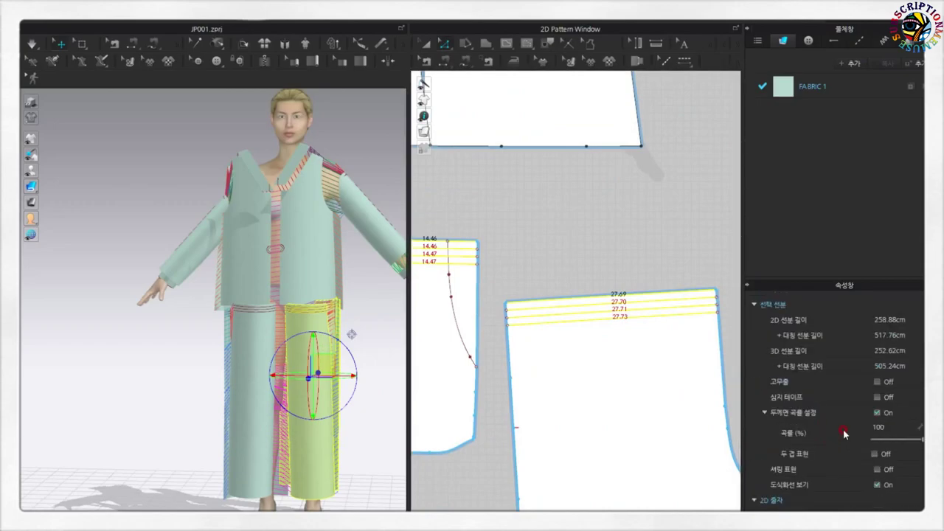
{"action": "left_click", "coordinate": [877, 382]}
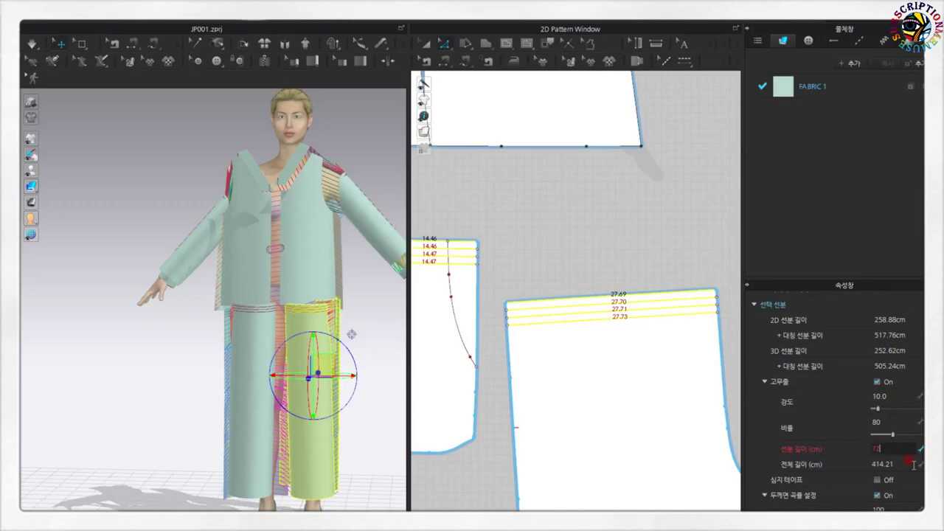
{"action": "type", "text": "72"}
{"action": "key", "text": "Tab"}
{"action": "scroll", "coordinate": [901, 465], "scroll_direction": "down", "scroll_amount": 2}
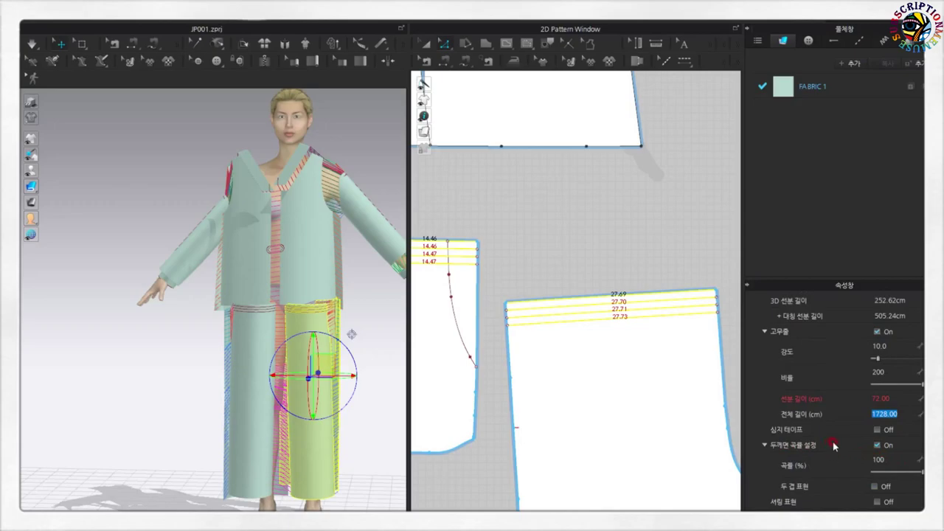
{"action": "scroll", "coordinate": [556, 337], "scroll_direction": "down", "scroll_amount": 2}
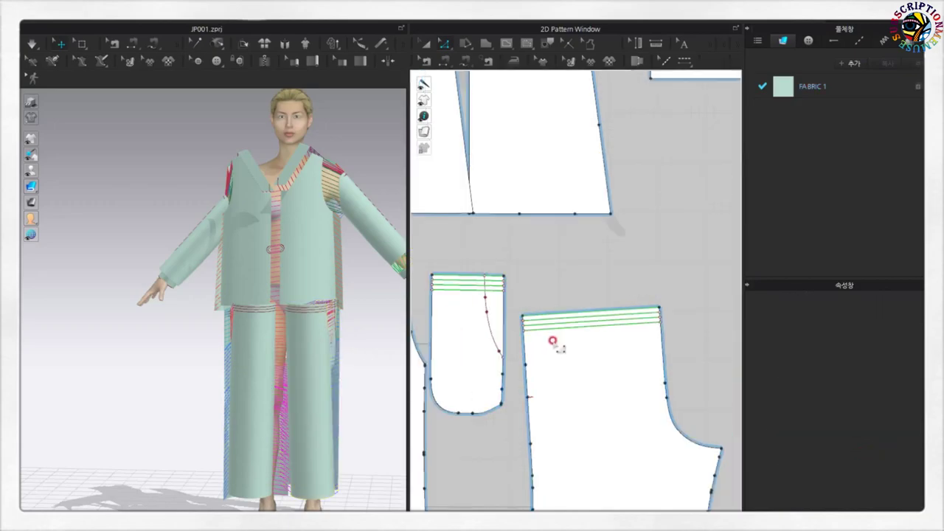
Restart the cloth simulation and widen the 3D view
{"action": "scroll", "coordinate": [558, 362], "scroll_direction": "down", "scroll_amount": 2}
{"action": "scroll", "coordinate": [549, 369], "scroll_direction": "down", "scroll_amount": 1}
{"action": "left_click", "coordinate": [34, 44]}
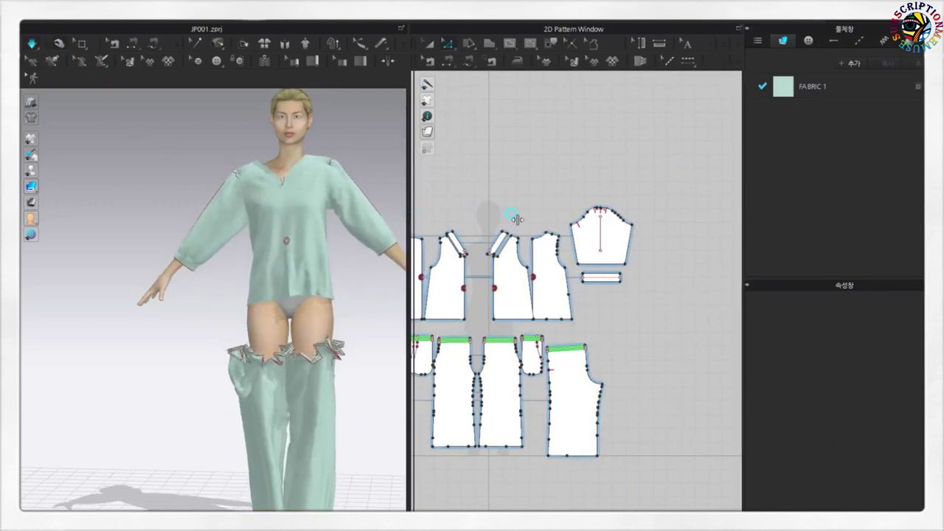
{"action": "left_click_drag", "start_coordinate": [407, 219], "coordinate": [482, 219]}
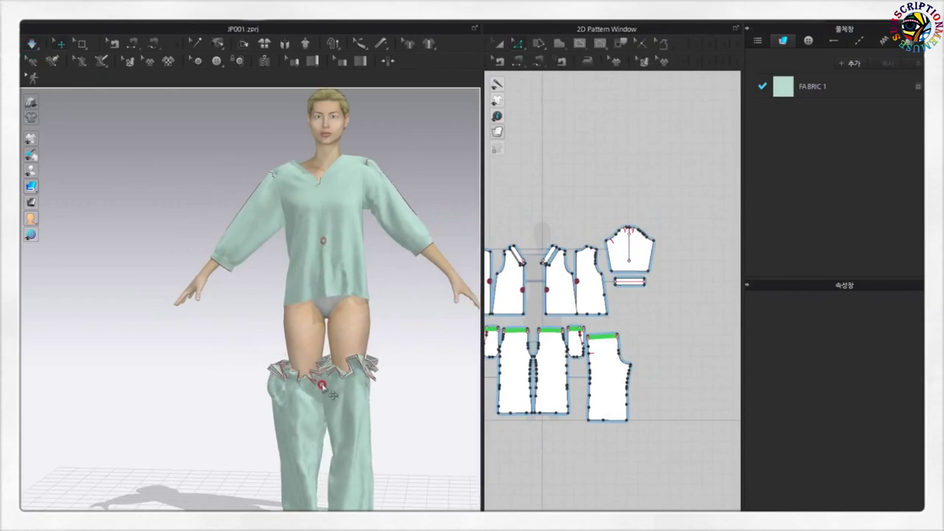
{"action": "scroll", "coordinate": [572, 336], "scroll_direction": "up", "scroll_amount": 5}
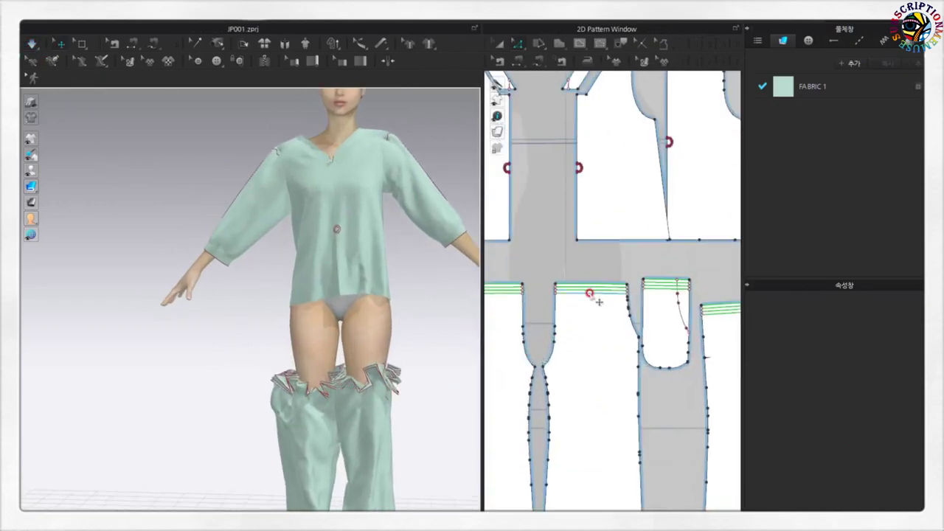
Select the front waistband and pocket top lines, adding the 27.69 cm edge to the elastic line
{"action": "left_click", "coordinate": [598, 302]}
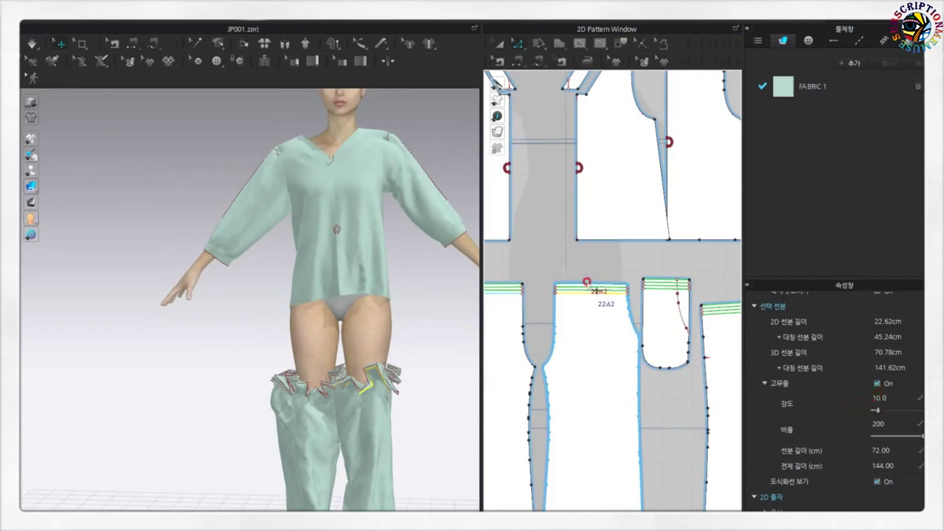
{"action": "left_click", "coordinate": [596, 290]}
{"action": "scroll", "coordinate": [631, 312], "scroll_direction": "up", "scroll_amount": 2}
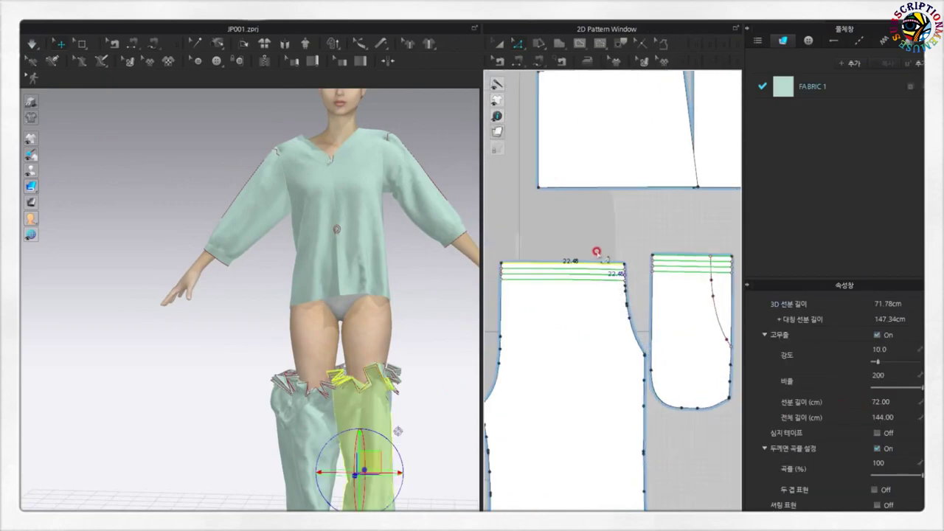
{"action": "left_click", "coordinate": [582, 269], "text": "shift"}
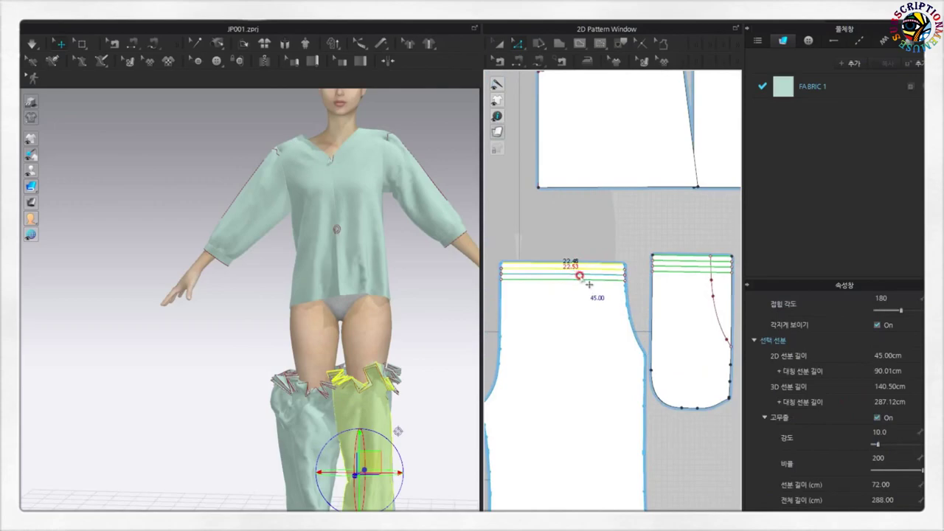
{"action": "left_click", "coordinate": [690, 267], "text": "shift"}
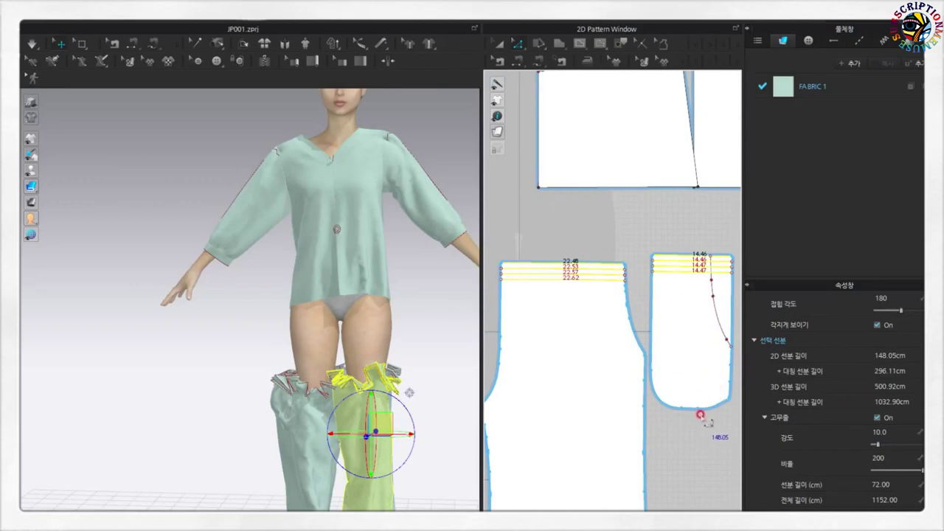
{"action": "scroll", "coordinate": [699, 415], "scroll_direction": "down", "scroll_amount": 3}
{"action": "scroll", "coordinate": [581, 411], "scroll_direction": "up", "scroll_amount": 2}
{"action": "scroll", "coordinate": [609, 390], "scroll_direction": "up", "scroll_amount": 2}
{"action": "scroll", "coordinate": [608, 390], "scroll_direction": "up", "scroll_amount": 1}
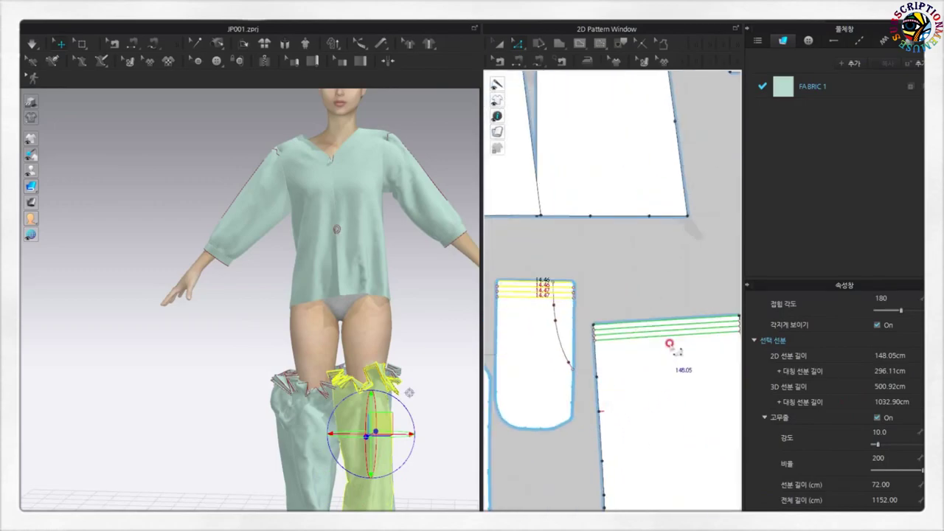
{"action": "left_click", "coordinate": [694, 324], "text": "shift"}
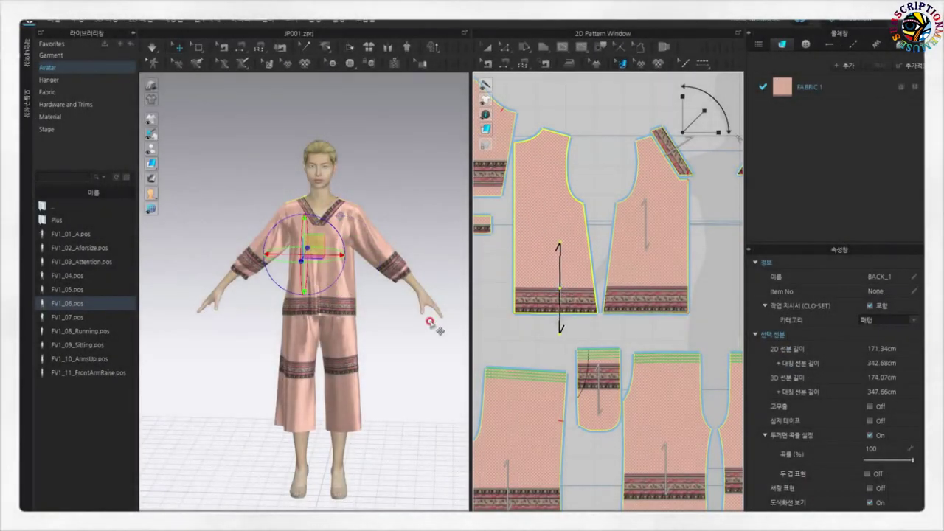
Turn the 3D view to the outfit's back and select the back pants piece
{"action": "right_click_drag", "start_coordinate": [432, 267], "coordinate": [184, 305]}
{"action": "scroll", "coordinate": [372, 295], "scroll_direction": "up", "scroll_amount": 3}
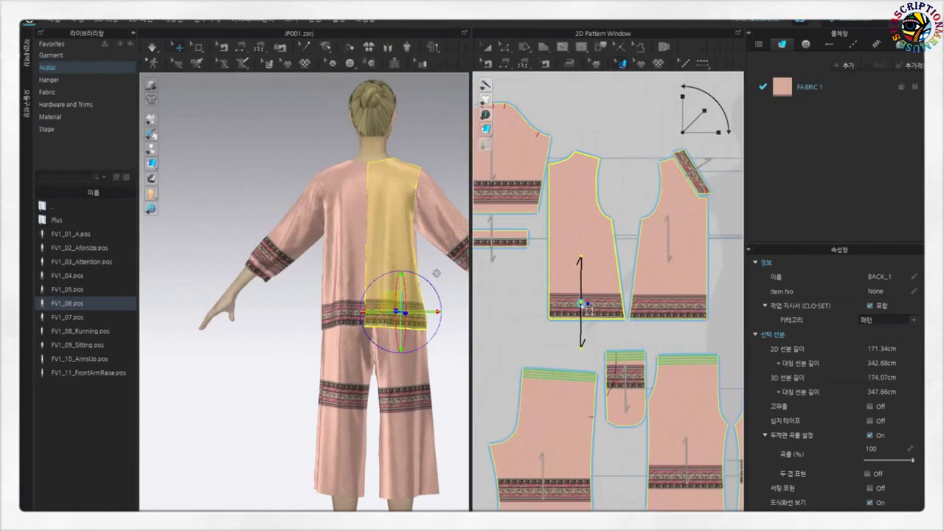
{"action": "scroll", "coordinate": [588, 310], "scroll_direction": "down", "scroll_amount": 5}
{"action": "scroll", "coordinate": [632, 362], "scroll_direction": "up", "scroll_amount": 2}
{"action": "left_click", "coordinate": [549, 383]}
{"action": "scroll", "coordinate": [549, 382], "scroll_direction": "down", "scroll_amount": 1}
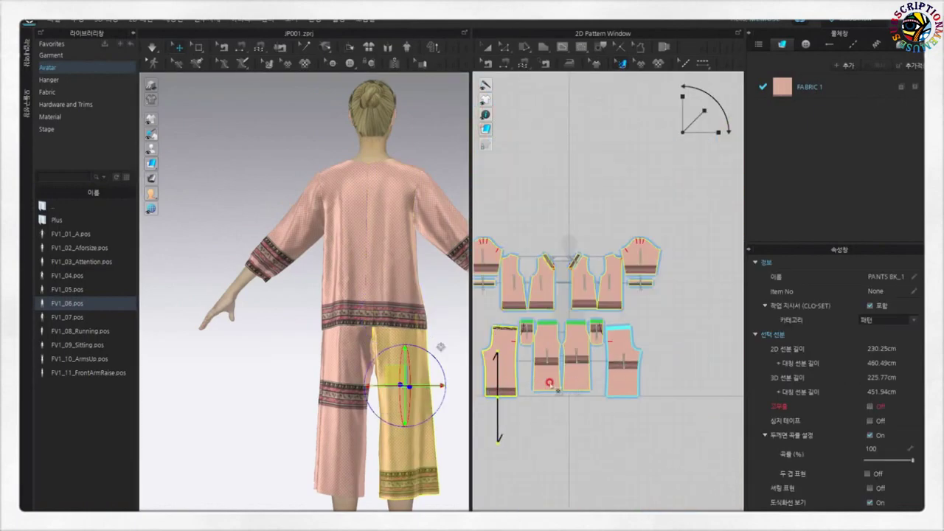
Set the front pants piece's grainline and align its grain to the Y-axis
{"action": "left_click", "coordinate": [549, 383]}
{"action": "scroll", "coordinate": [549, 383], "scroll_direction": "up", "scroll_amount": 5}
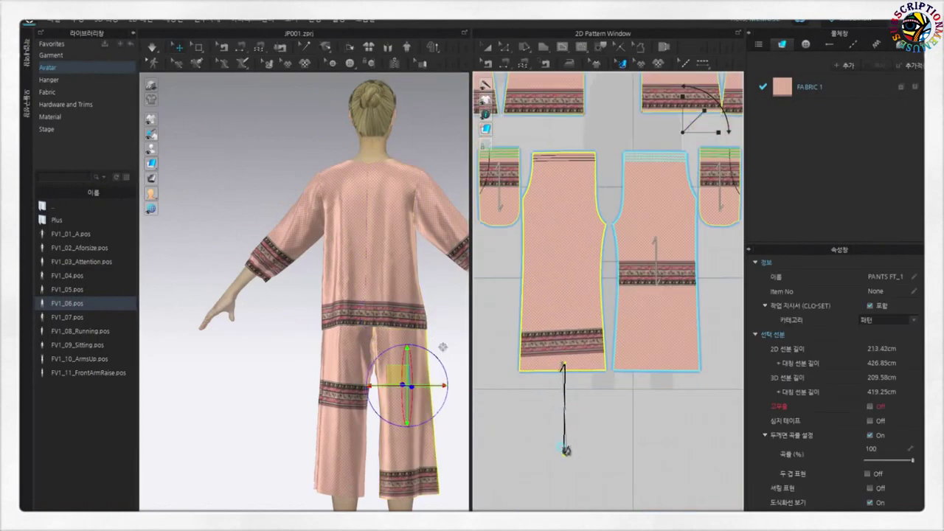
{"action": "scroll", "coordinate": [569, 397], "scroll_direction": "up", "scroll_amount": 3}
{"action": "left_click", "coordinate": [548, 249]}
{"action": "scroll", "coordinate": [665, 351], "scroll_direction": "down", "scroll_amount": 3}
{"action": "scroll", "coordinate": [665, 351], "scroll_direction": "up", "scroll_amount": 2}
{"action": "right_click", "coordinate": [649, 291]}
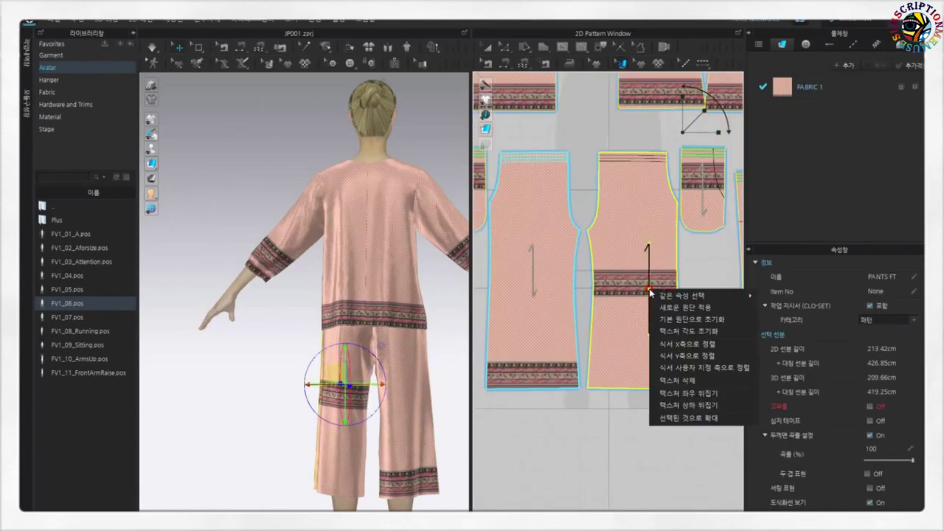
{"action": "left_click", "coordinate": [679, 357]}
Turn the view back to the front and inspect the back pants and front top pieces
{"action": "scroll", "coordinate": [644, 369], "scroll_direction": "down", "scroll_amount": 2}
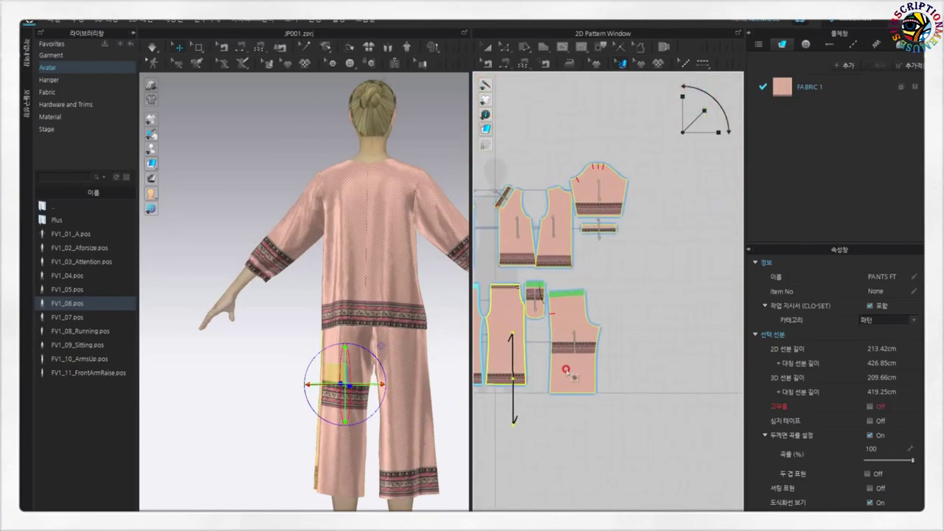
{"action": "left_click", "coordinate": [573, 371]}
{"action": "scroll", "coordinate": [590, 396], "scroll_direction": "up", "scroll_amount": 2}
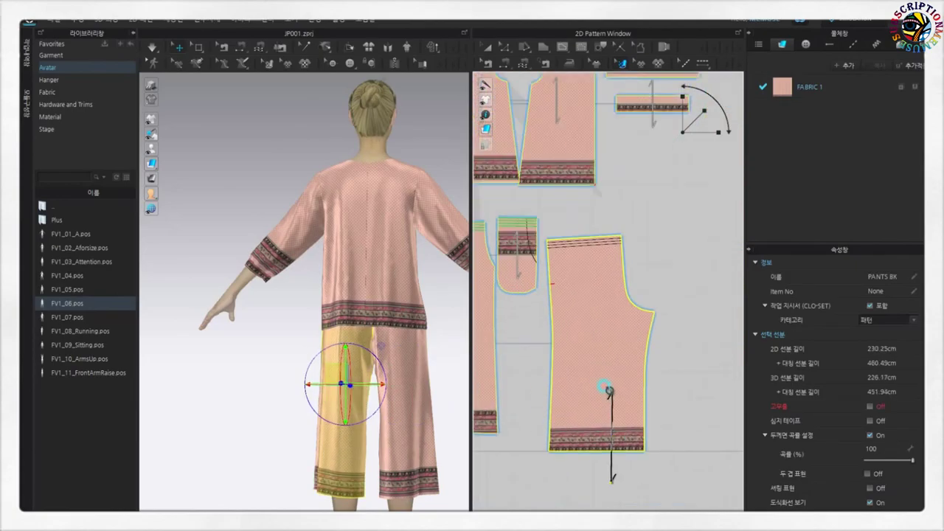
{"action": "scroll", "coordinate": [597, 347], "scroll_direction": "down", "scroll_amount": 2}
{"action": "right_click_drag", "start_coordinate": [443, 369], "coordinate": [413, 388]}
{"action": "scroll", "coordinate": [442, 331], "scroll_direction": "up", "scroll_amount": 5}
{"action": "scroll", "coordinate": [455, 319], "scroll_direction": "down", "scroll_amount": 3}
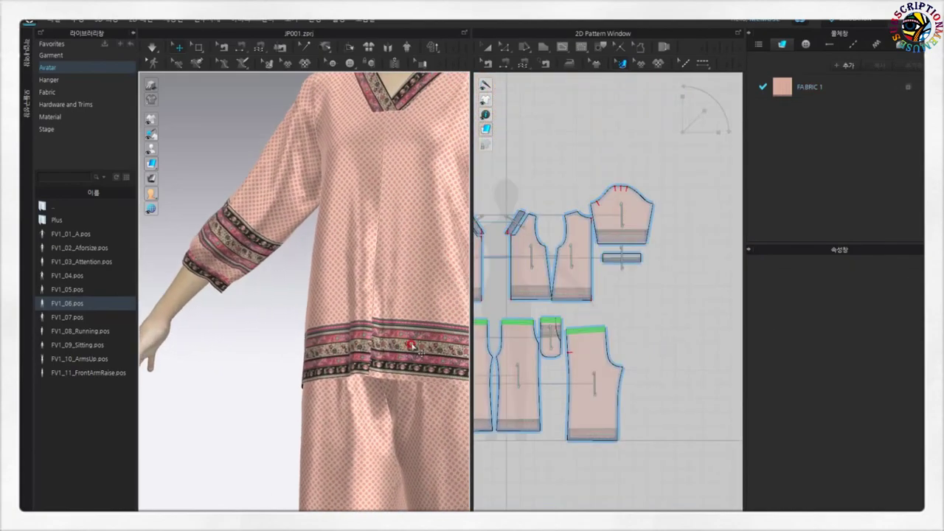
{"action": "left_click", "coordinate": [553, 258]}
{"action": "scroll", "coordinate": [551, 369], "scroll_direction": "up", "scroll_amount": 3}
{"action": "scroll", "coordinate": [560, 365], "scroll_direction": "down", "scroll_amount": 2}
{"action": "left_click", "coordinate": [560, 365]}
Enlarge the 3D window and inspect the left and right neck bands
{"action": "scroll", "coordinate": [560, 365], "scroll_direction": "down", "scroll_amount": 2}
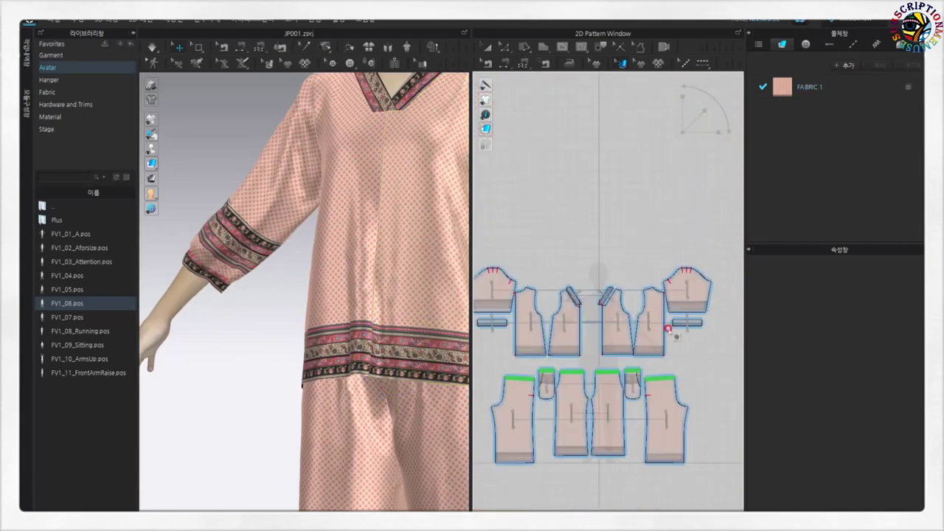
{"action": "scroll", "coordinate": [560, 309], "scroll_direction": "down", "scroll_amount": 3}
{"action": "scroll", "coordinate": [548, 343], "scroll_direction": "down", "scroll_amount": 3}
{"action": "mouse_move", "coordinate": [472, 291]}
{"action": "left_mouse_down"}
{"action": "mouse_move", "coordinate": [653, 317]}
{"action": "mouse_move", "coordinate": [301, 317]}
{"action": "left_mouse_up"}
{"action": "scroll", "coordinate": [413, 386], "scroll_direction": "up", "scroll_amount": 5}
{"action": "left_click", "coordinate": [413, 385]}
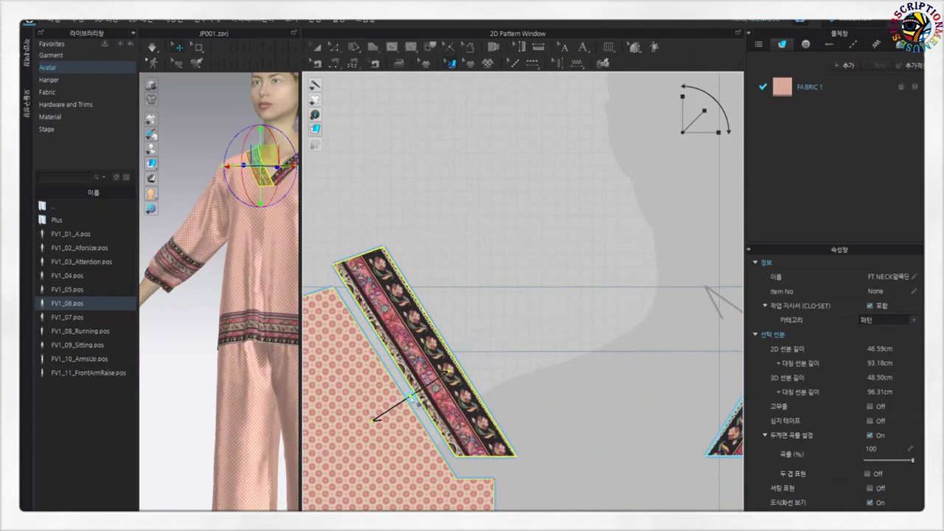
{"action": "scroll", "coordinate": [487, 410], "scroll_direction": "down", "scroll_amount": 3}
{"action": "left_click", "coordinate": [629, 417]}
{"action": "scroll", "coordinate": [630, 417], "scroll_direction": "up", "scroll_amount": 3}
{"action": "left_click", "coordinate": [643, 394]}
{"action": "scroll", "coordinate": [449, 396], "scroll_direction": "down", "scroll_amount": 3}
{"action": "scroll", "coordinate": [499, 359], "scroll_direction": "up", "scroll_amount": 5}
{"action": "scroll", "coordinate": [362, 405], "scroll_direction": "down", "scroll_amount": 6}
{"action": "scroll", "coordinate": [320, 419], "scroll_direction": "down", "scroll_amount": 2}
{"action": "left_click", "coordinate": [320, 419]}
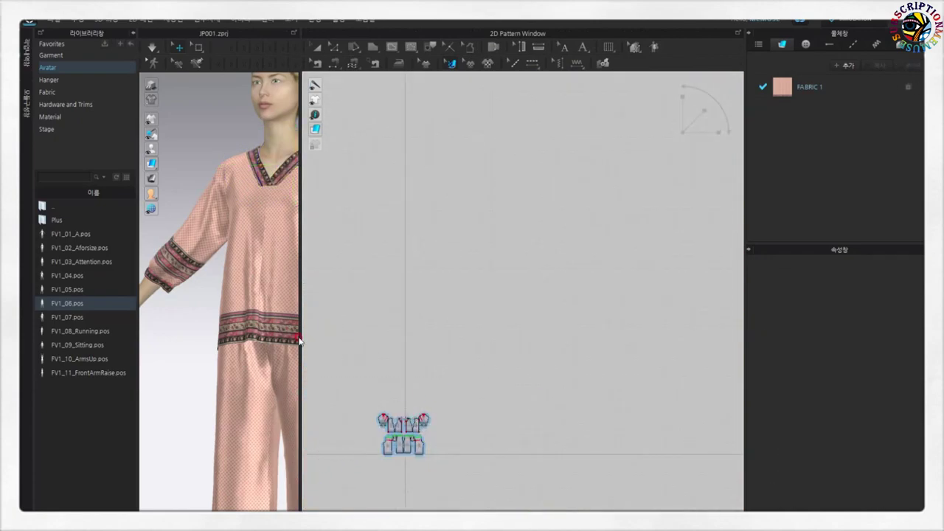
Widen the 3D view further and turn the avatar to check the outfit's back
{"action": "left_click_drag", "start_coordinate": [303, 337], "coordinate": [652, 332]}
{"action": "left_click", "coordinate": [52, 21]}
{"action": "left_click", "coordinate": [214, 151]}
{"action": "mouse_move", "coordinate": [529, 372]}
{"action": "right_mouse_down"}
{"action": "mouse_move", "coordinate": [527, 392]}
{"action": "mouse_move", "coordinate": [312, 384]}
{"action": "mouse_move", "coordinate": [521, 398]}
{"action": "right_mouse_up"}
Try the FV1_07 pose, then the FV1_08_Running pose on the avatar
{"action": "double_click", "coordinate": [65, 317]}
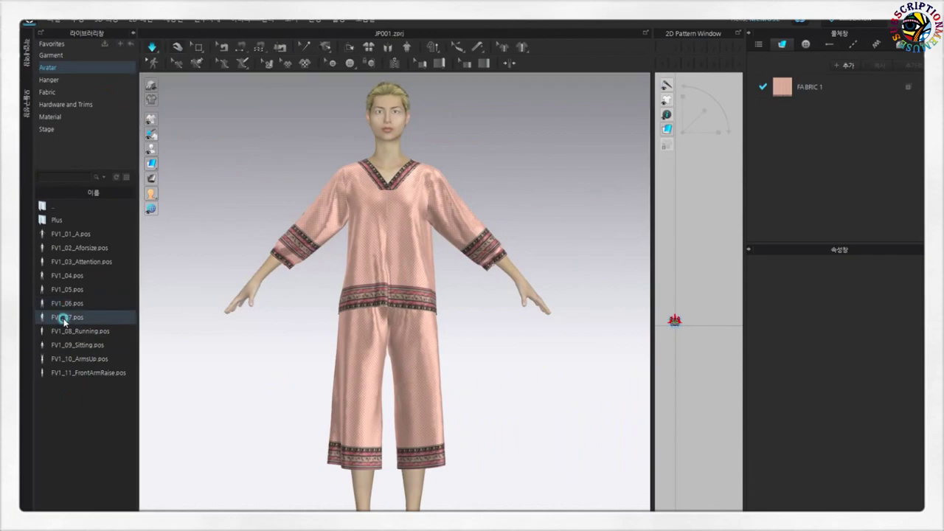
{"action": "left_click", "coordinate": [489, 362]}
{"action": "mouse_move", "coordinate": [558, 385]}
{"action": "right_mouse_down"}
{"action": "mouse_move", "coordinate": [356, 314]}
{"action": "mouse_move", "coordinate": [565, 310]}
{"action": "right_mouse_up"}
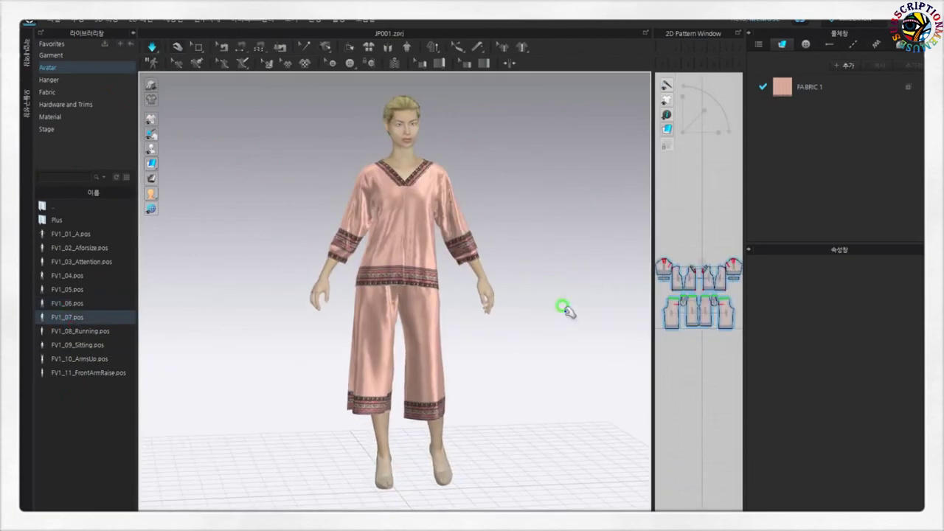
{"action": "key", "text": "Down"}
{"action": "left_click", "coordinate": [546, 312]}
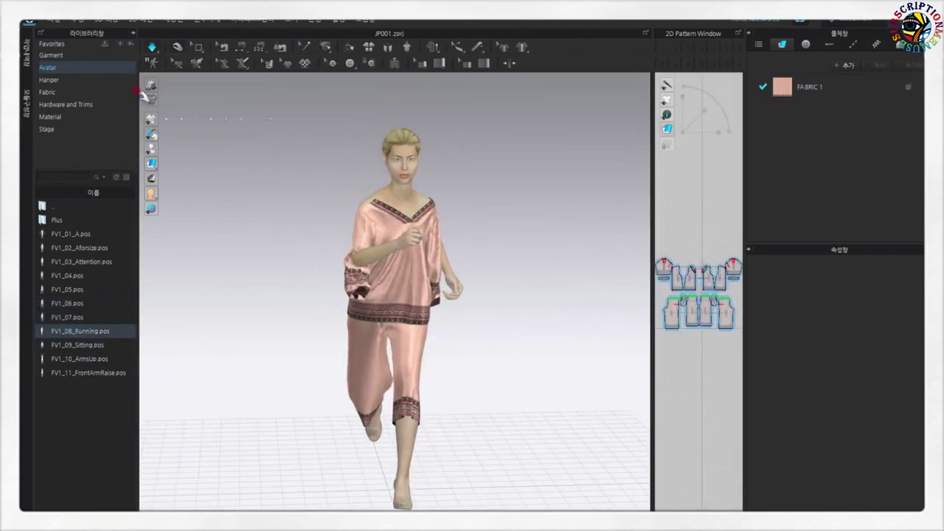
{"action": "right_click_drag", "start_coordinate": [315, 190], "coordinate": [348, 212]}
{"action": "scroll", "coordinate": [518, 173], "scroll_direction": "up", "scroll_amount": 5}
{"action": "key", "text": "0"}
Reopen the JP001.zprj project to restore the outfit
{"action": "left_click", "coordinate": [54, 19]}
{"action": "left_click", "coordinate": [185, 62]}
{"action": "double_click", "coordinate": [236, 164]}
{"action": "left_click", "coordinate": [475, 310]}
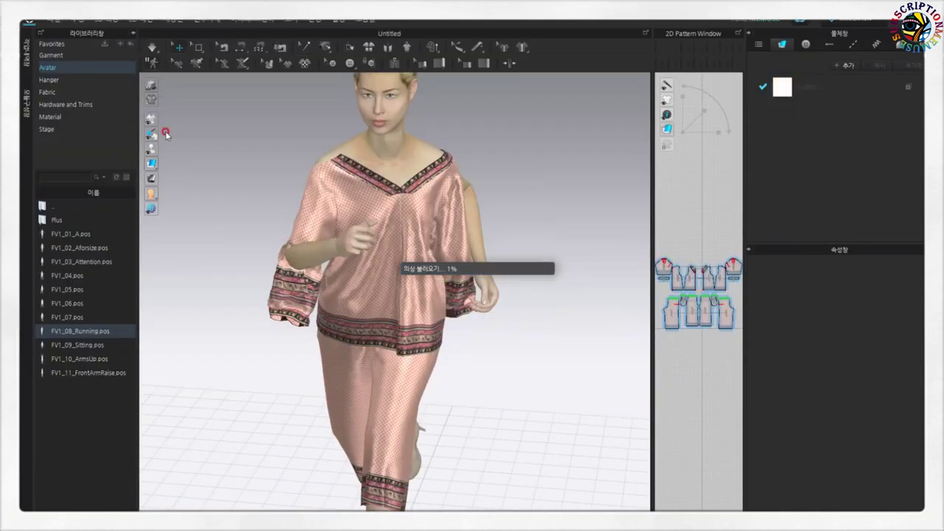
Try the FV1_03_Attention and FV1_05 poses, then settle on FV1_07 and close the library
{"action": "left_click", "coordinate": [67, 289]}
{"action": "left_click", "coordinate": [74, 261]}
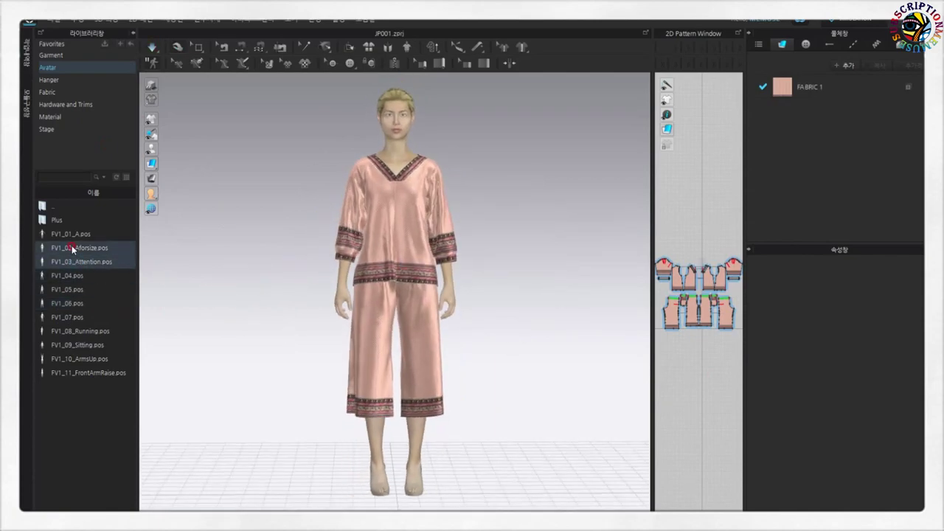
{"action": "left_click", "coordinate": [59, 294]}
{"action": "left_click", "coordinate": [488, 301]}
{"action": "left_click", "coordinate": [70, 317]}
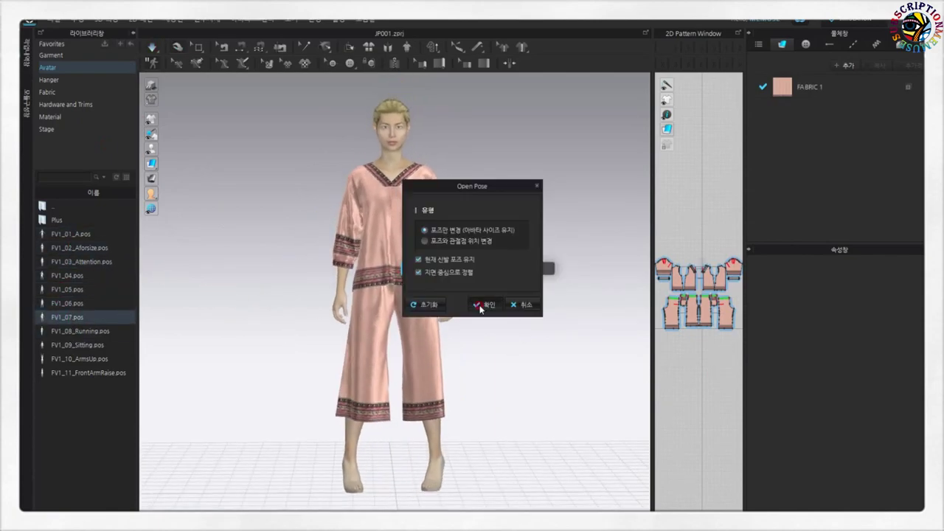
{"action": "left_click", "coordinate": [489, 301]}
{"action": "left_click", "coordinate": [131, 43]}
{"action": "right_click_drag", "start_coordinate": [151, 162], "coordinate": [396, 189]}
Render the posed outfit, check it from back and front, then close the render
{"action": "left_click", "coordinate": [52, 19]}
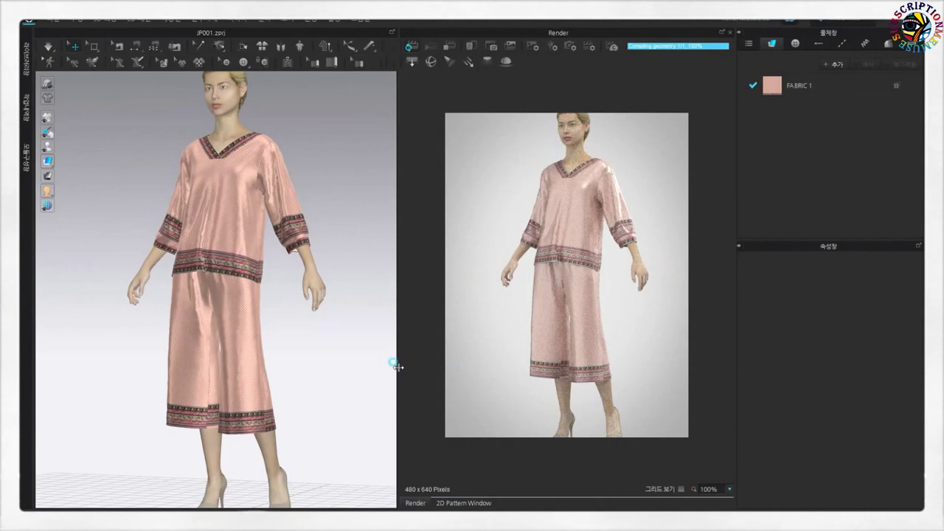
{"action": "mouse_move", "coordinate": [432, 330]}
{"action": "right_mouse_down"}
{"action": "mouse_move", "coordinate": [644, 337]}
{"action": "mouse_move", "coordinate": [633, 364]}
{"action": "mouse_move", "coordinate": [411, 369]}
{"action": "right_mouse_up"}
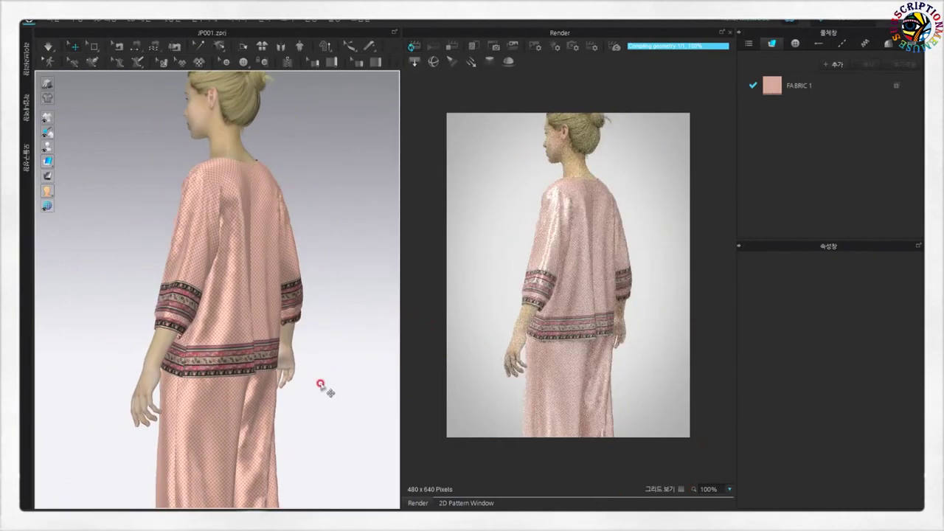
{"action": "right_click_drag", "start_coordinate": [322, 386], "coordinate": [399, 369]}
{"action": "left_click", "coordinate": [730, 34]}
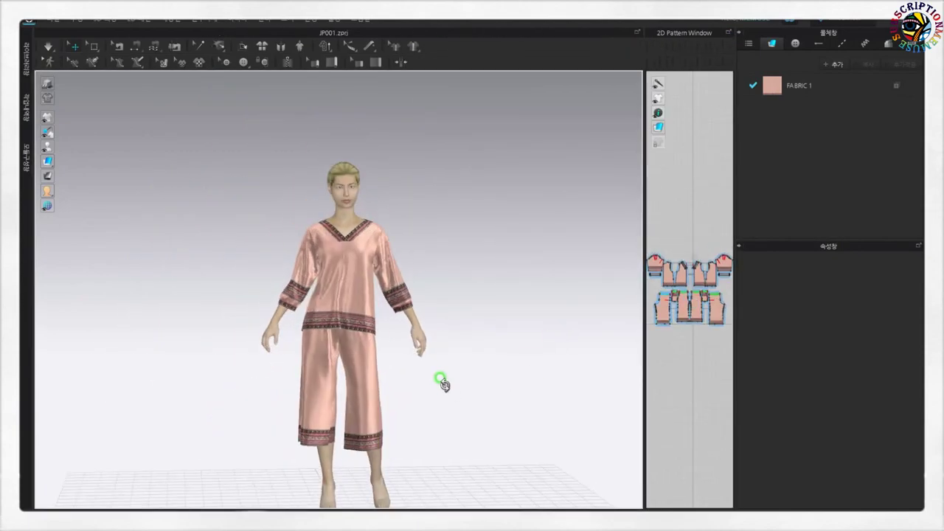
Bring up the 3D Garment Turntable video capture settings
{"action": "scroll", "coordinate": [472, 382], "scroll_direction": "up", "scroll_amount": 3}
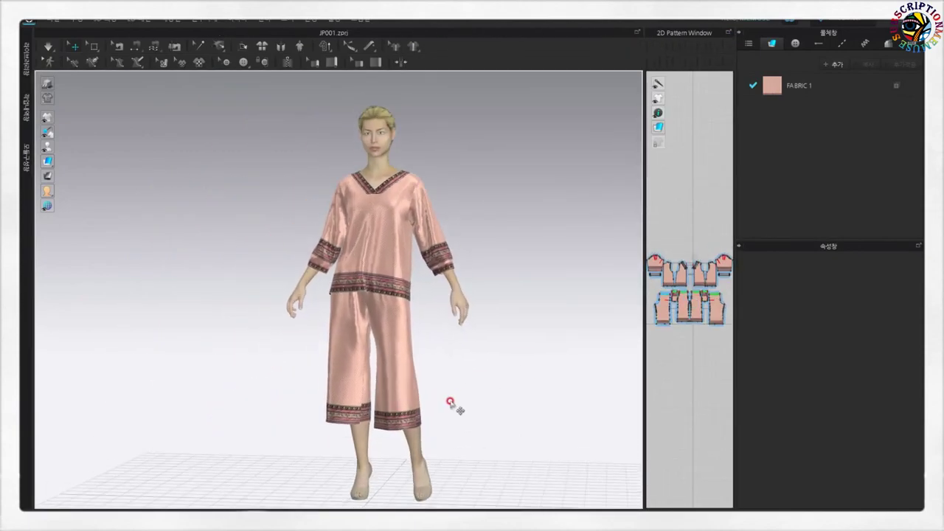
{"action": "left_click", "coordinate": [52, 20]}
{"action": "left_click", "coordinate": [74, 152]}
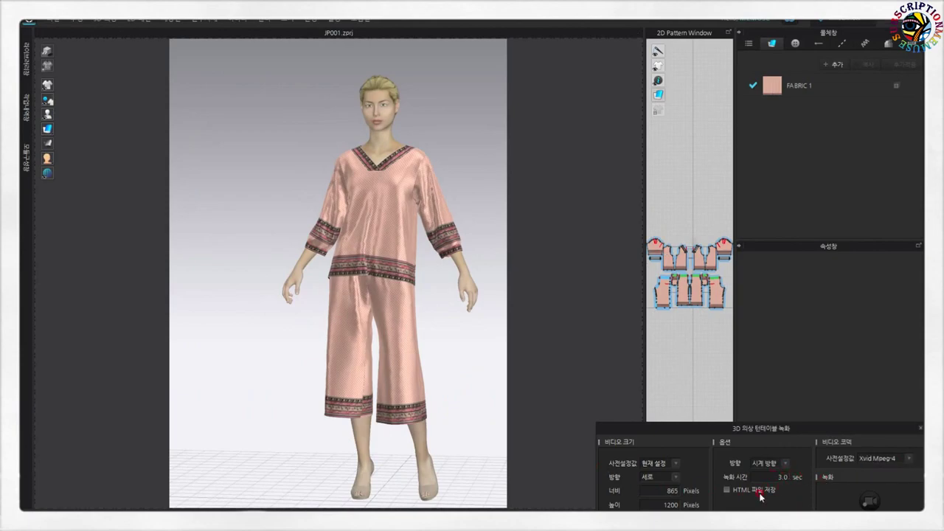
Record the 15-second clockwise turntable video at 865 x 1200 pixels
{"action": "left_click", "coordinate": [864, 503]}
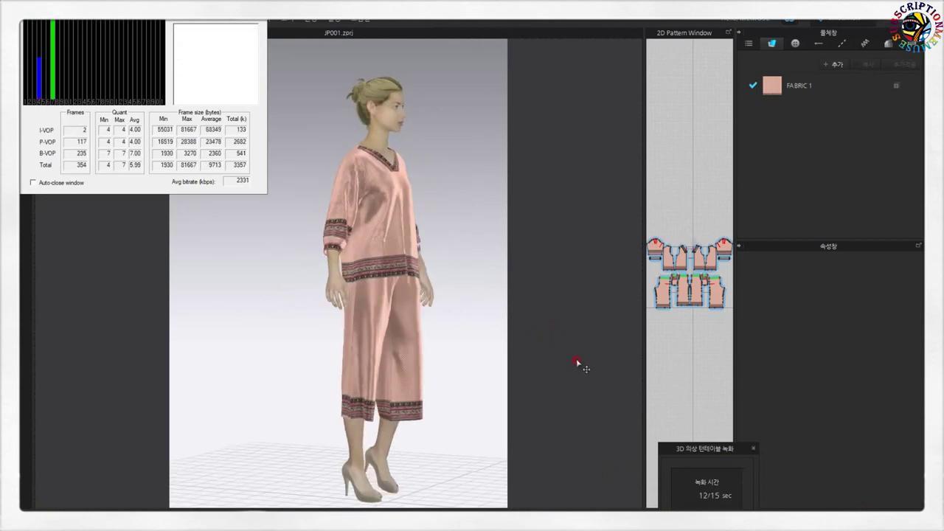